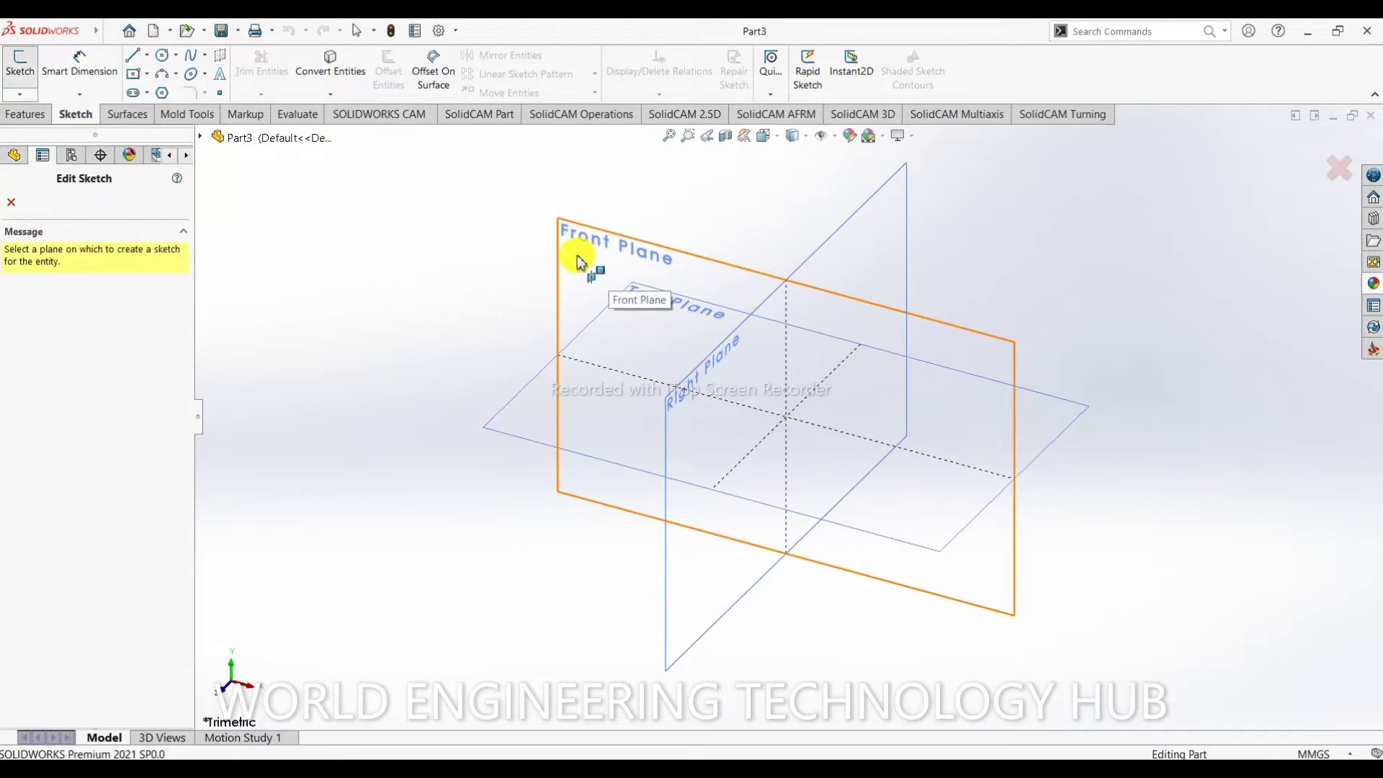
# - Start a sketch on the Front Plane and draw a vertical centerline about 47 mm long upward from the origin
pyautogui.click(577, 260)
pyautogui.press('l')
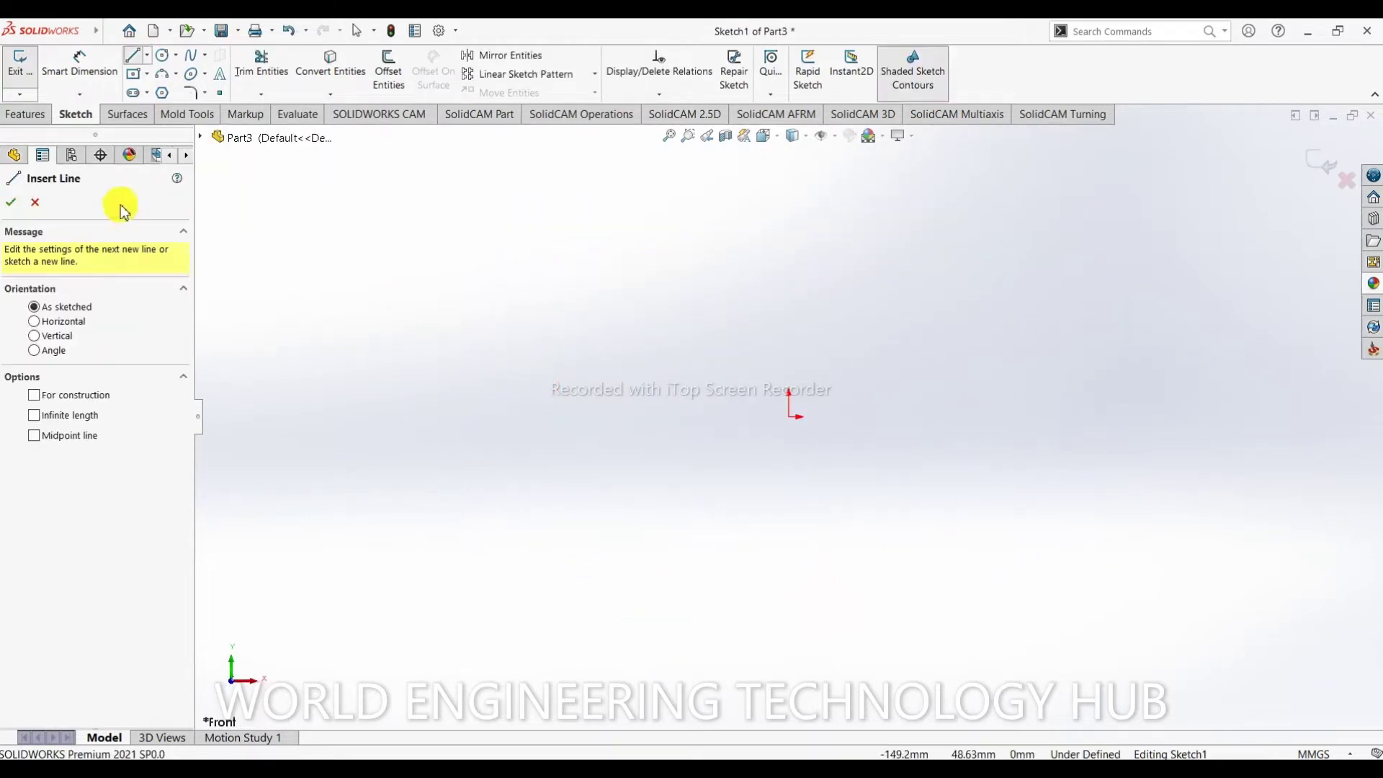
pyautogui.click(147, 56)
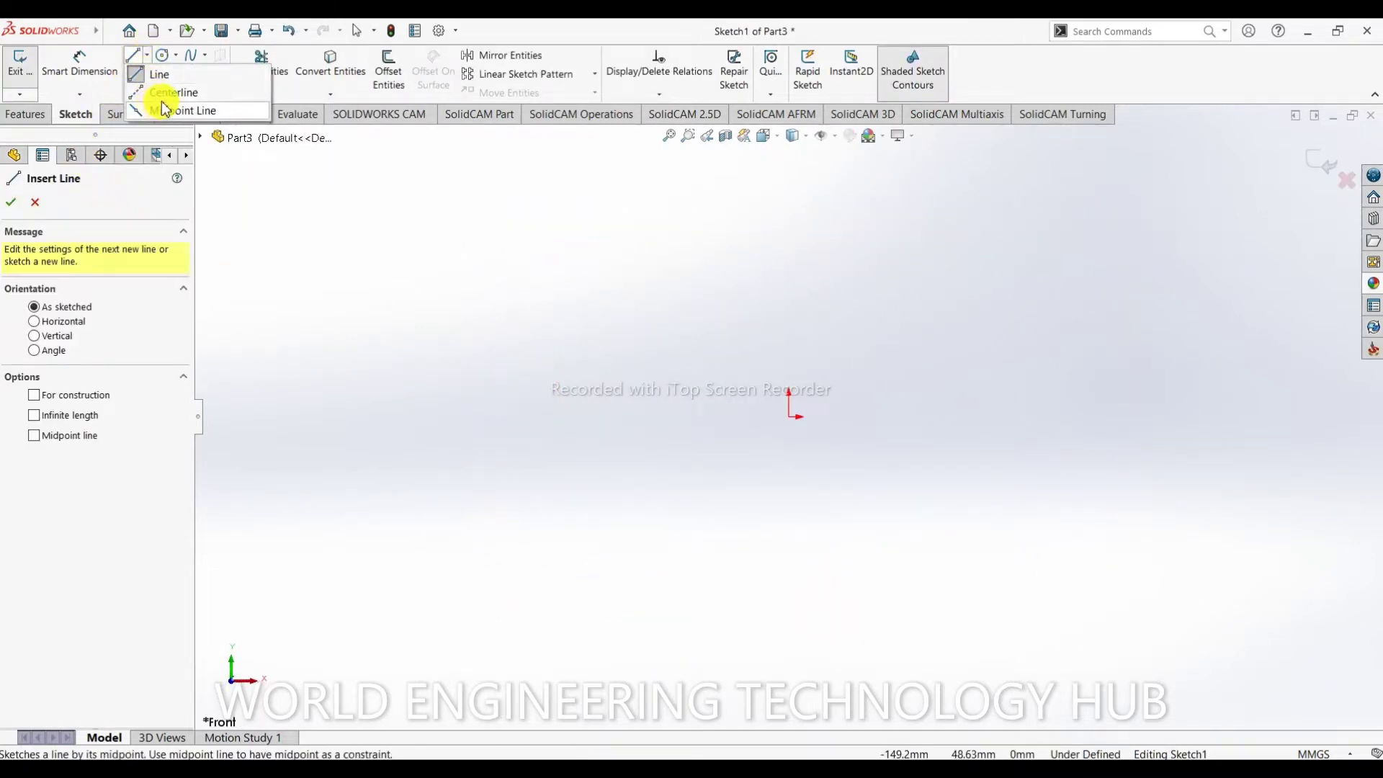
pyautogui.click(153, 92)
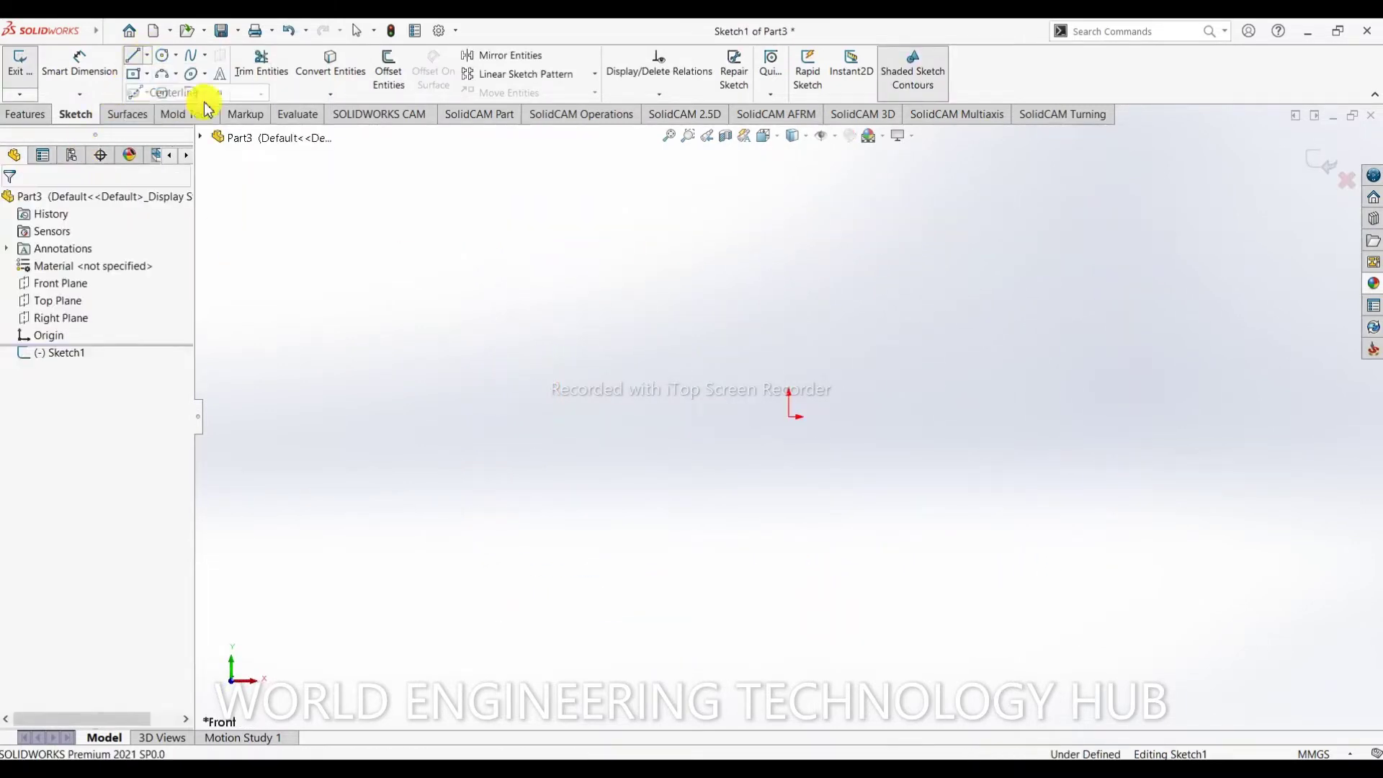
pyautogui.click(789, 416)
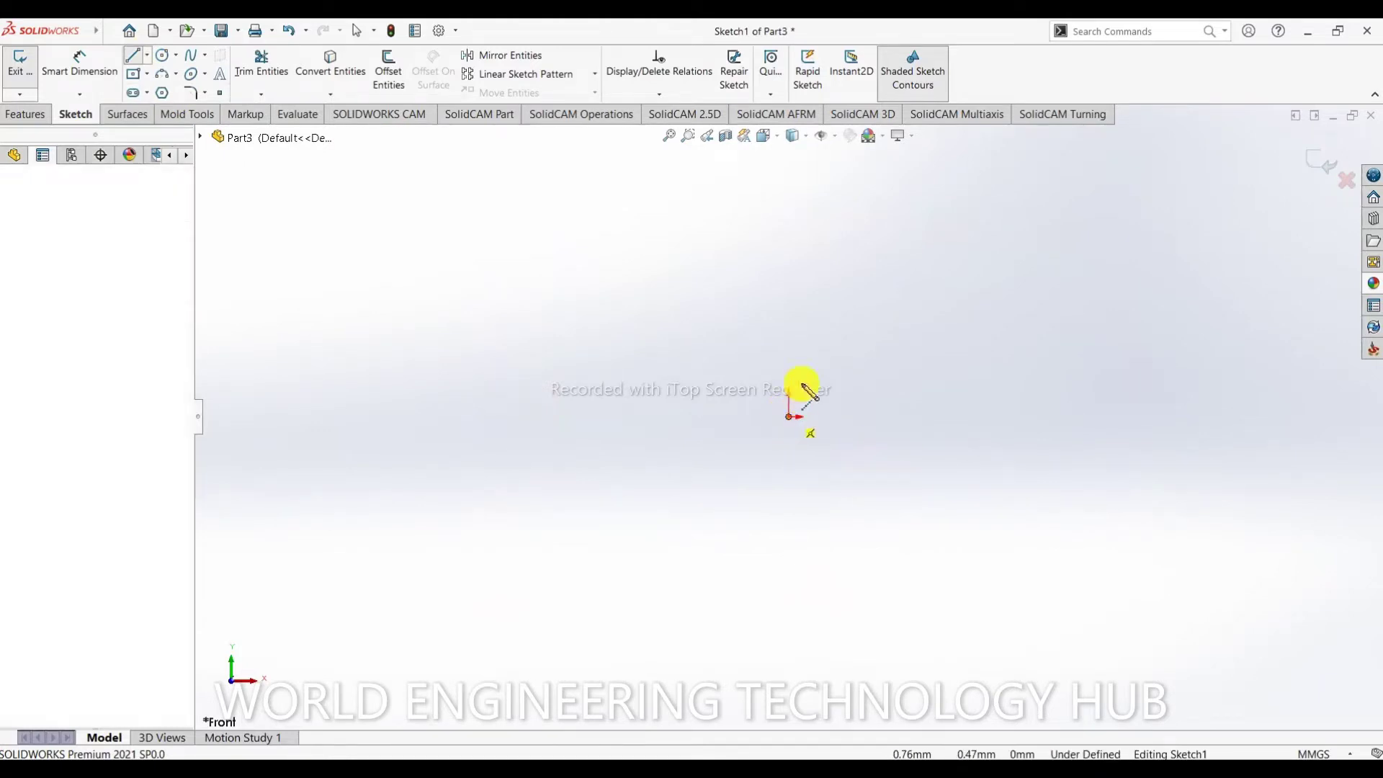
pyautogui.click(790, 236)
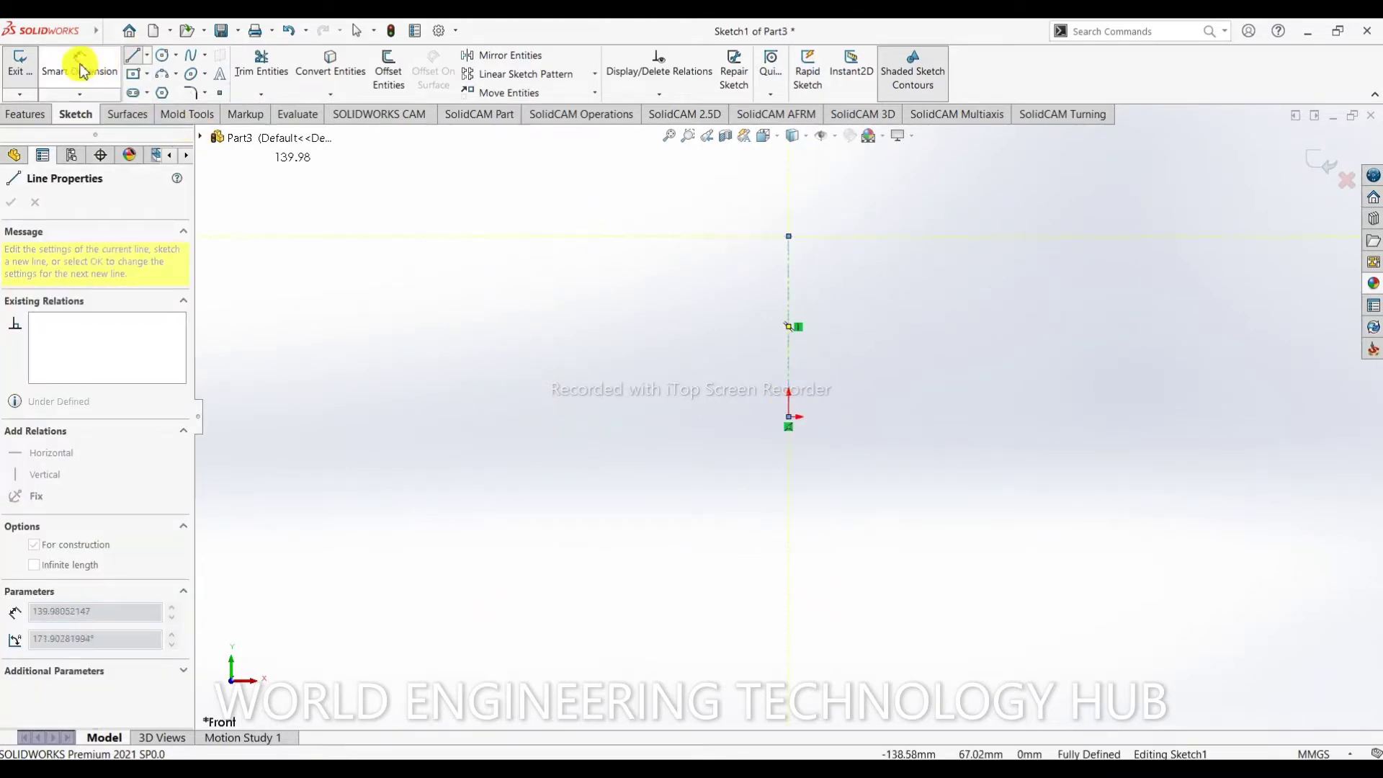
pyautogui.press('Escape')
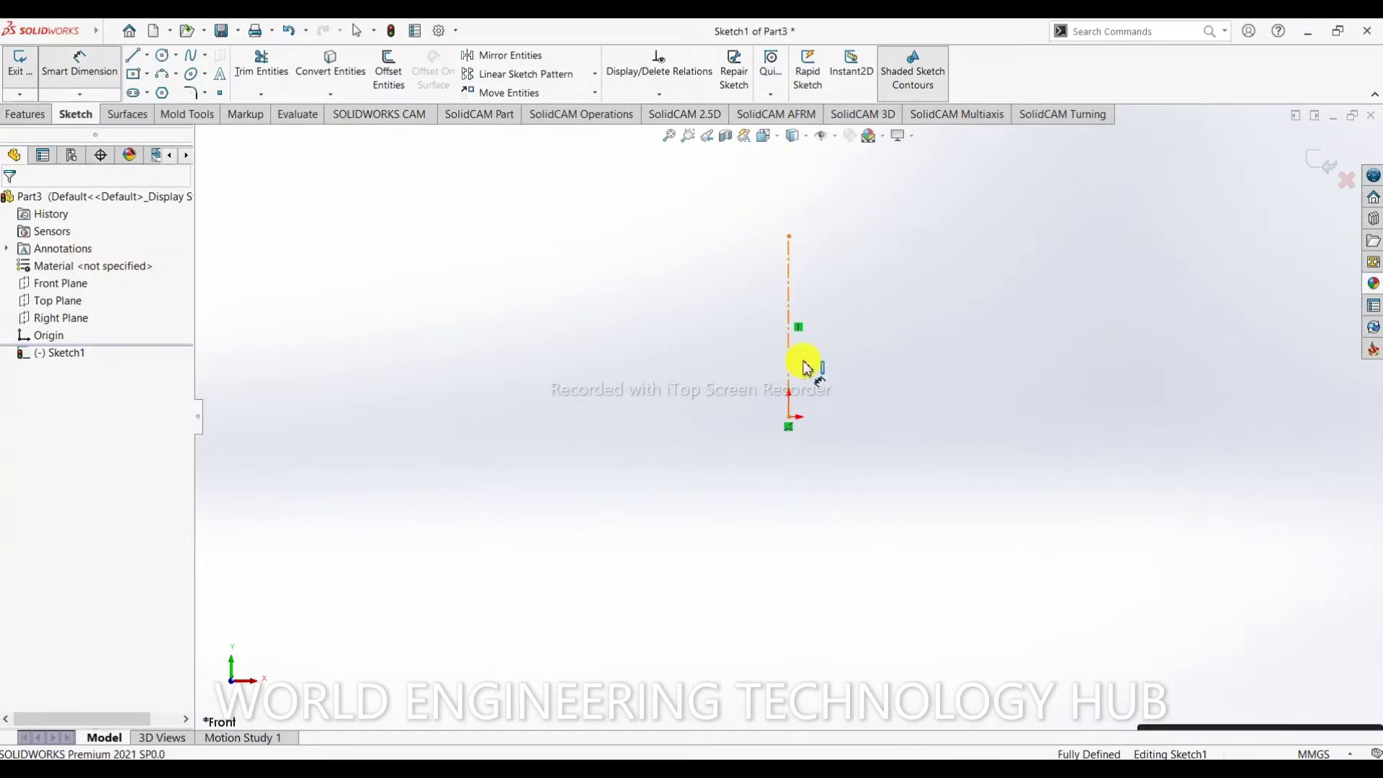
# - Dimension the vertical centerline's length to 80 mm
pyautogui.click(790, 367)
pyautogui.click(897, 324)
pyautogui.write('80')
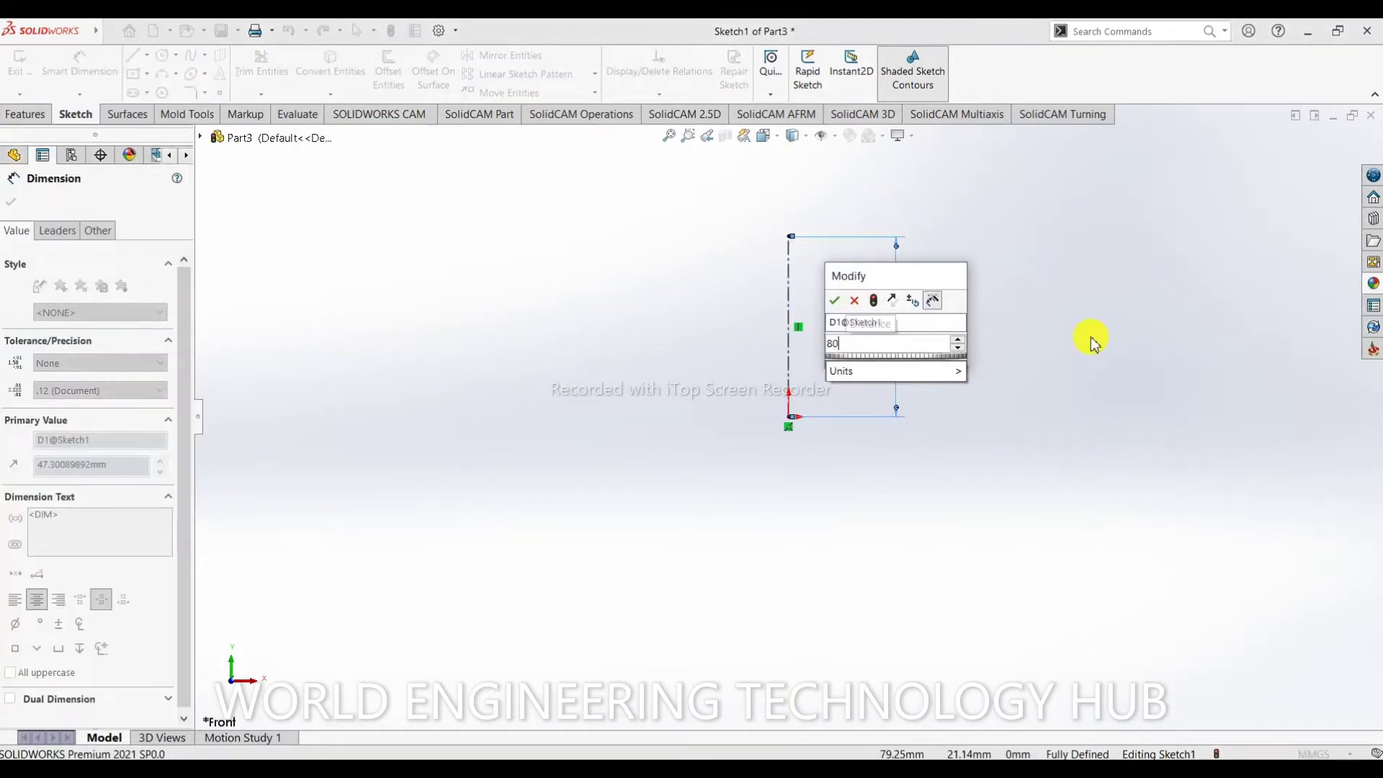
pyautogui.press('Return')
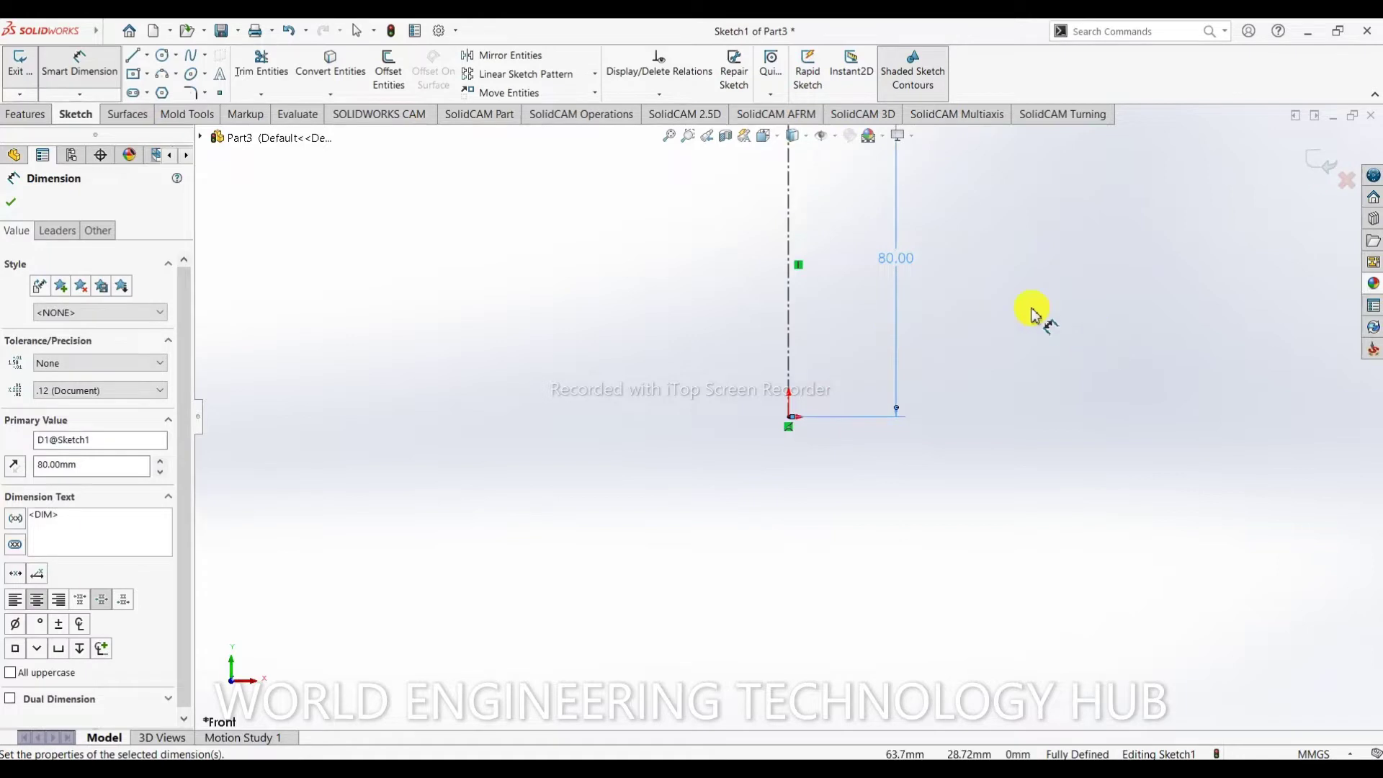
pyautogui.scroll(-2, 816, 191)
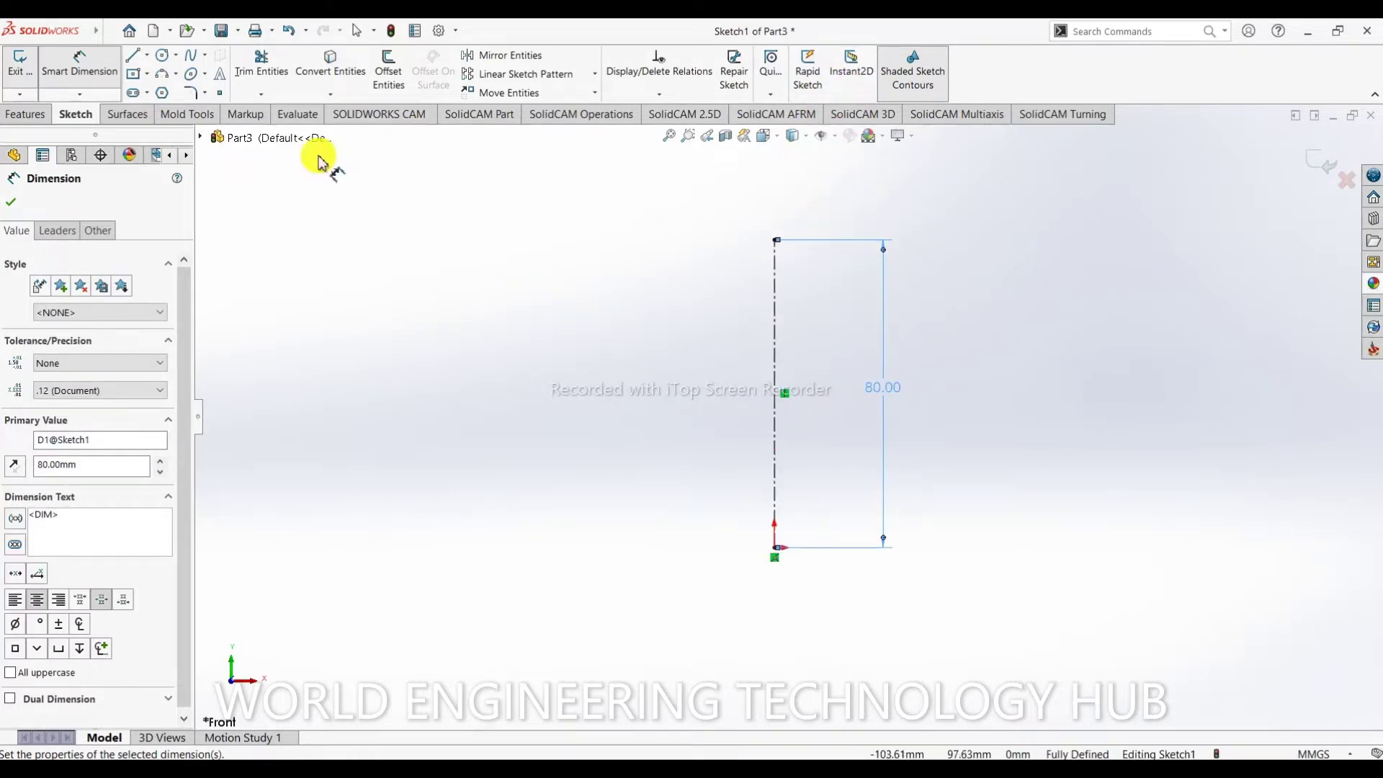
# - Draw horizontal lines leftward from the centerline's lower and upper endpoints, about 21 mm and 24 mm long respectively
pyautogui.click(132, 56)
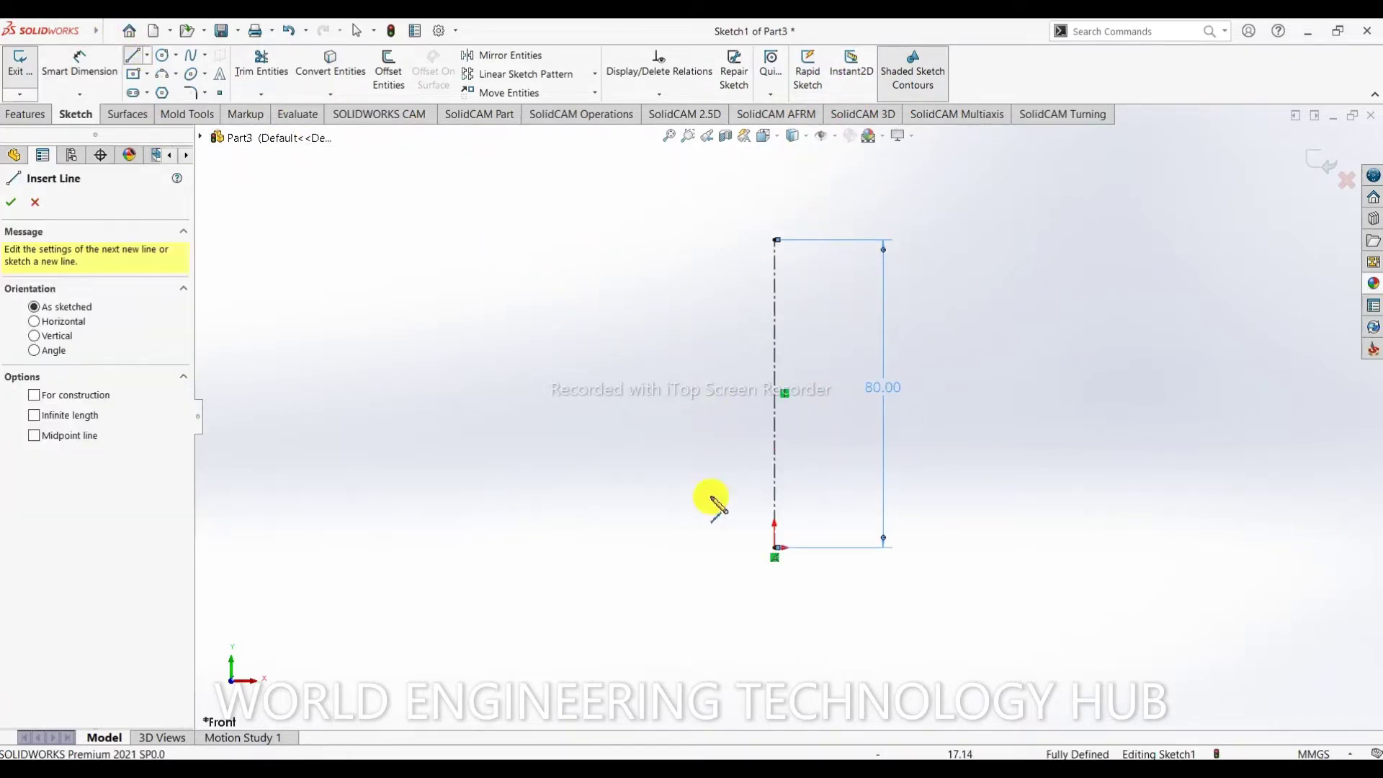
pyautogui.click(775, 549)
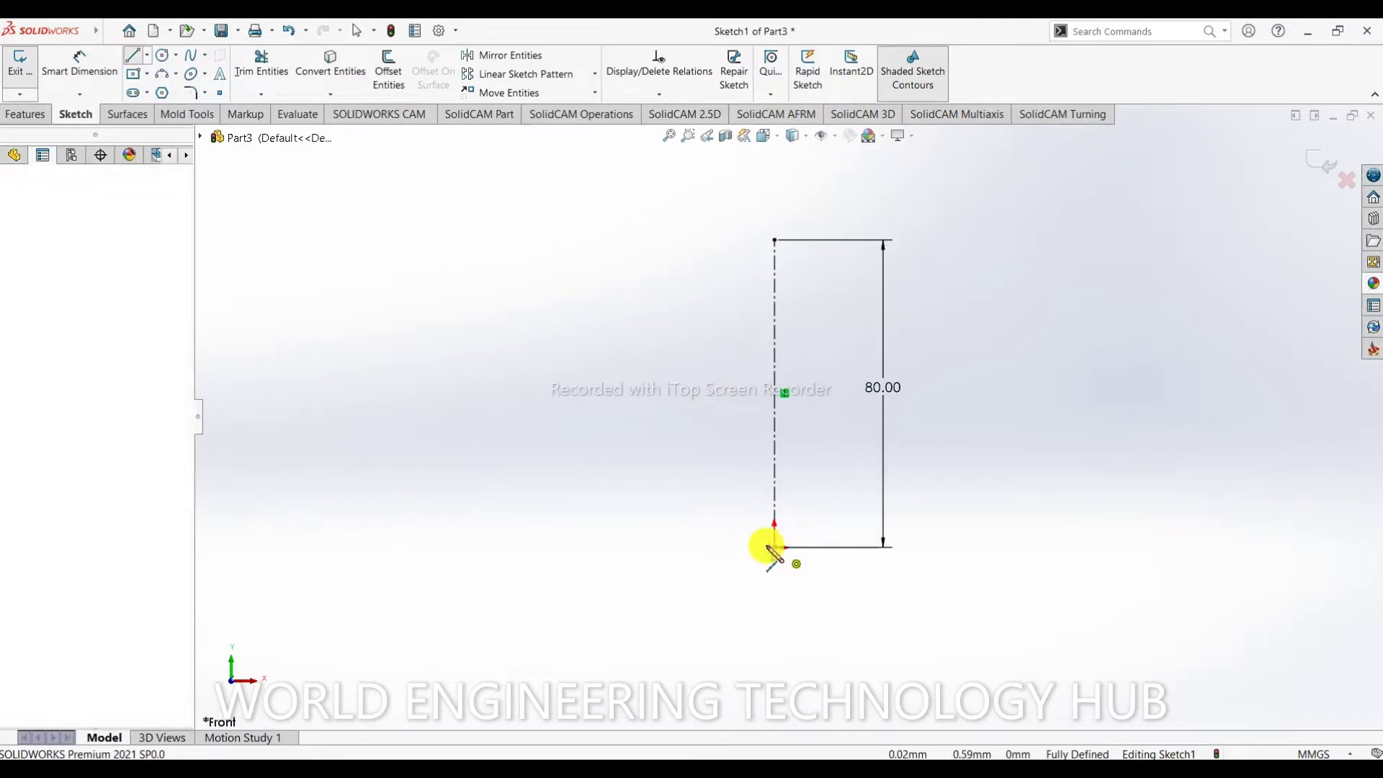
pyautogui.click(693, 548)
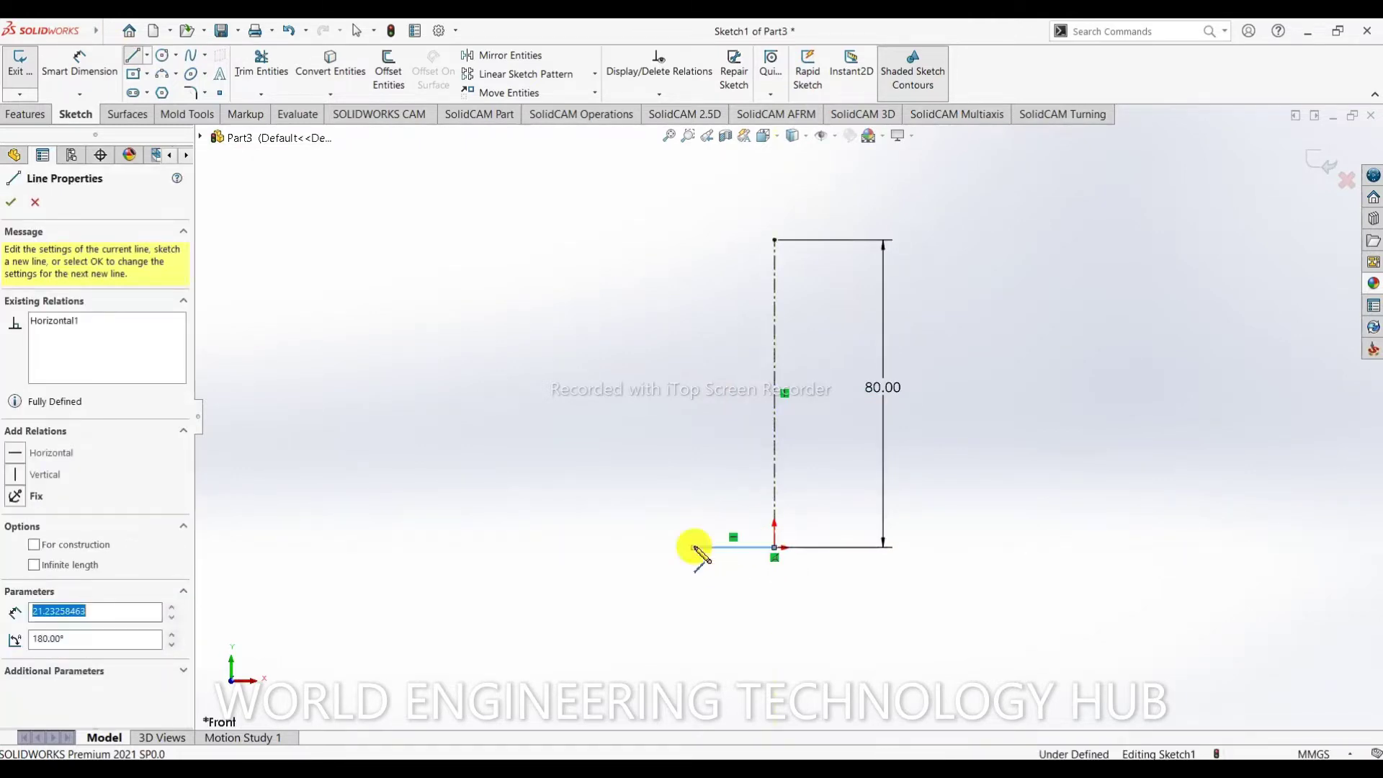
pyautogui.rightClick(723, 299)
pyautogui.click(760, 306)
pyautogui.click(137, 56)
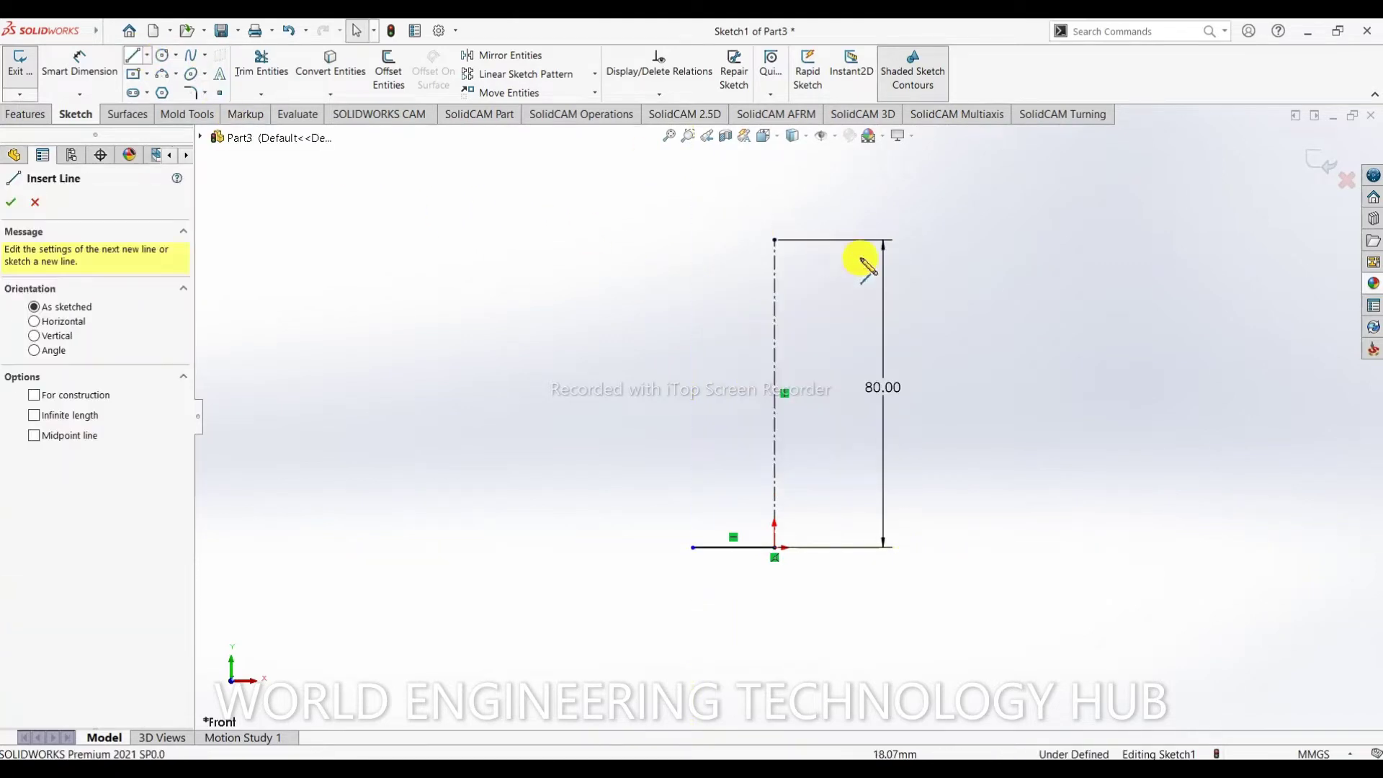
pyautogui.click(775, 240)
pyautogui.click(682, 240)
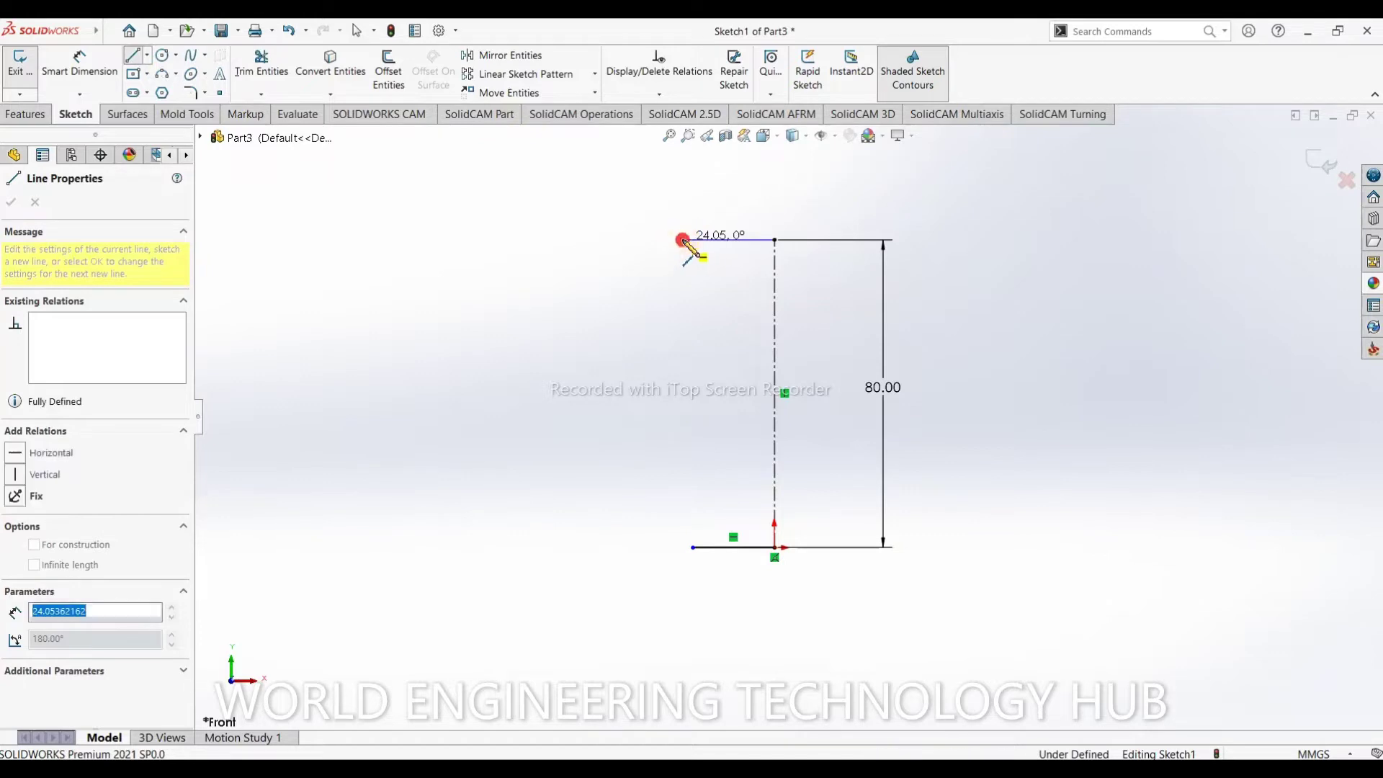
# - Dimension the upper horizontal line's length to 30 mm
pyautogui.click(71, 72)
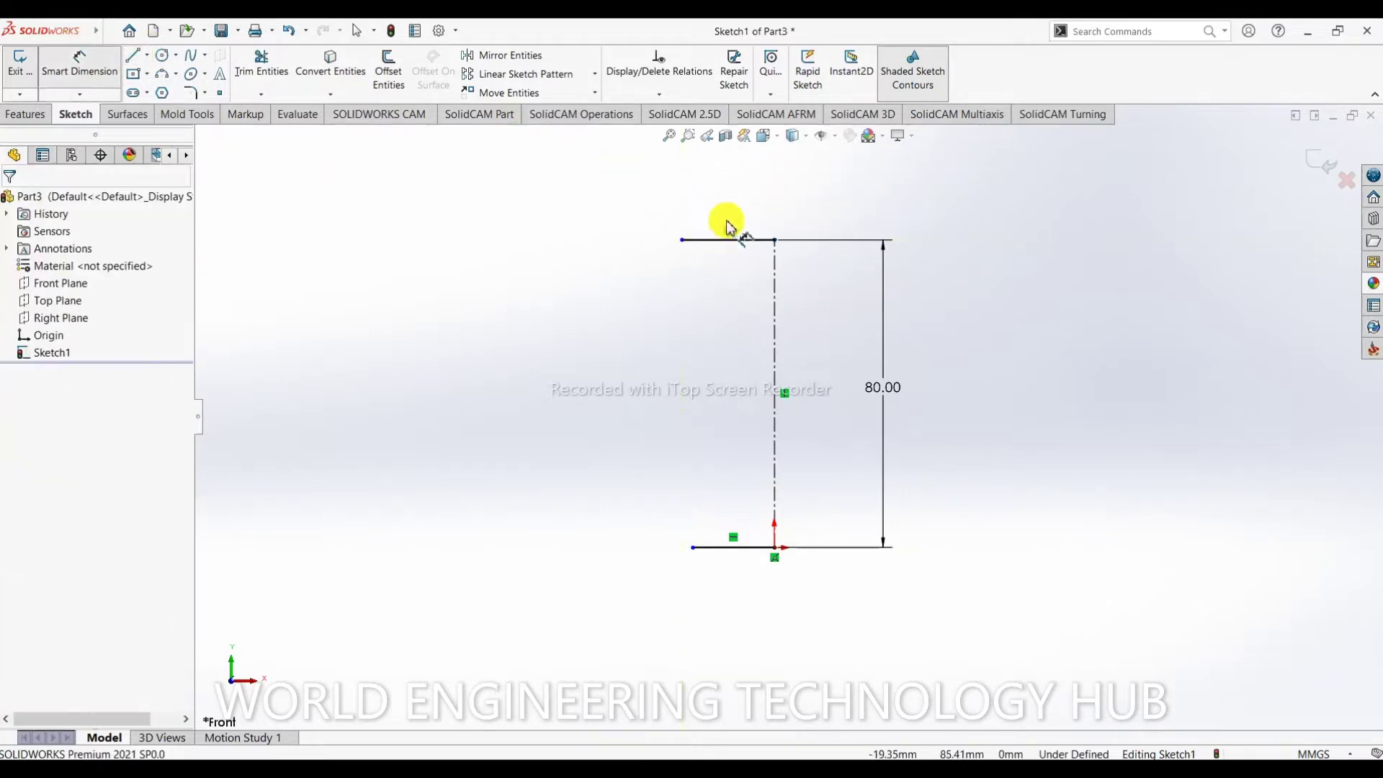
pyautogui.click(711, 243)
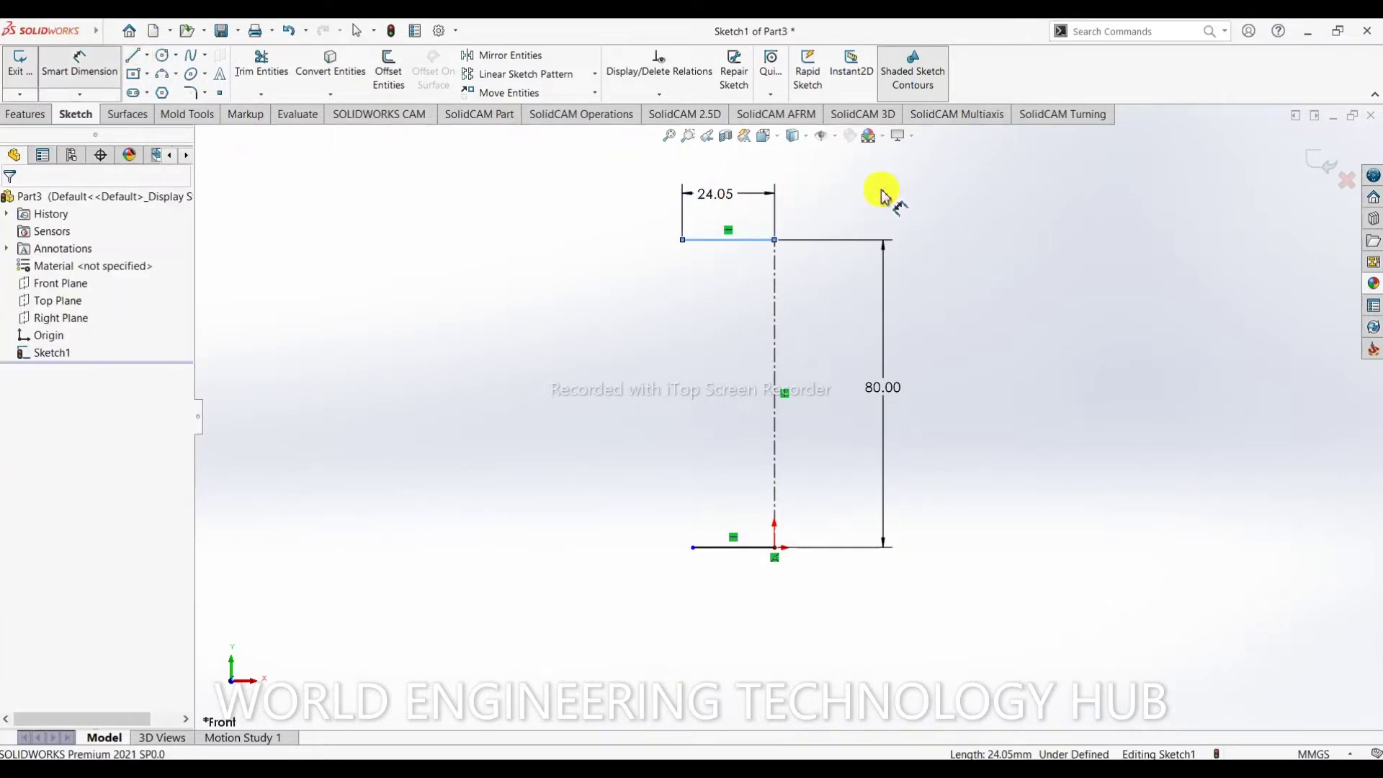
pyautogui.click(1037, 191)
pyautogui.write('30')
pyautogui.press('Return')
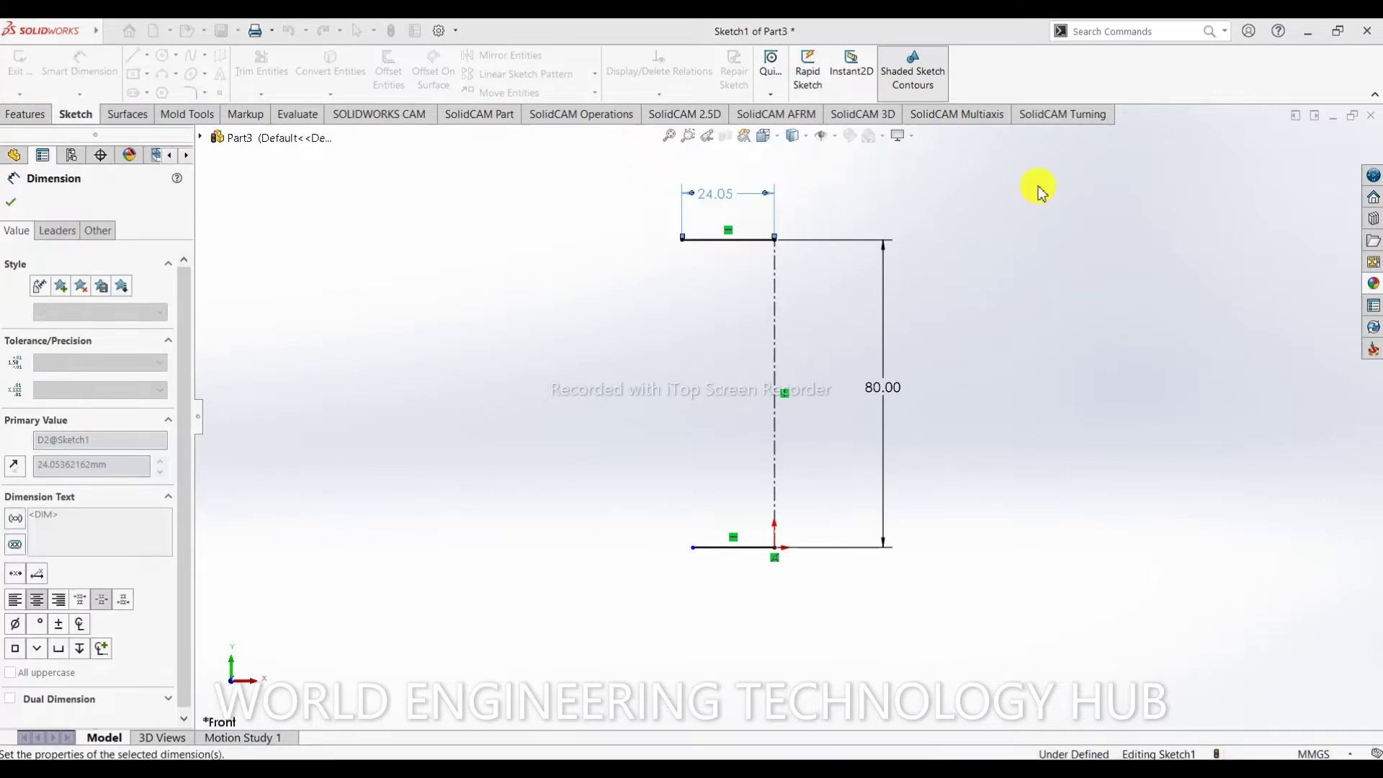
# - Dimension the lower horizontal line's length to 30 mm
pyautogui.click(747, 556)
pyautogui.click(1156, 562)
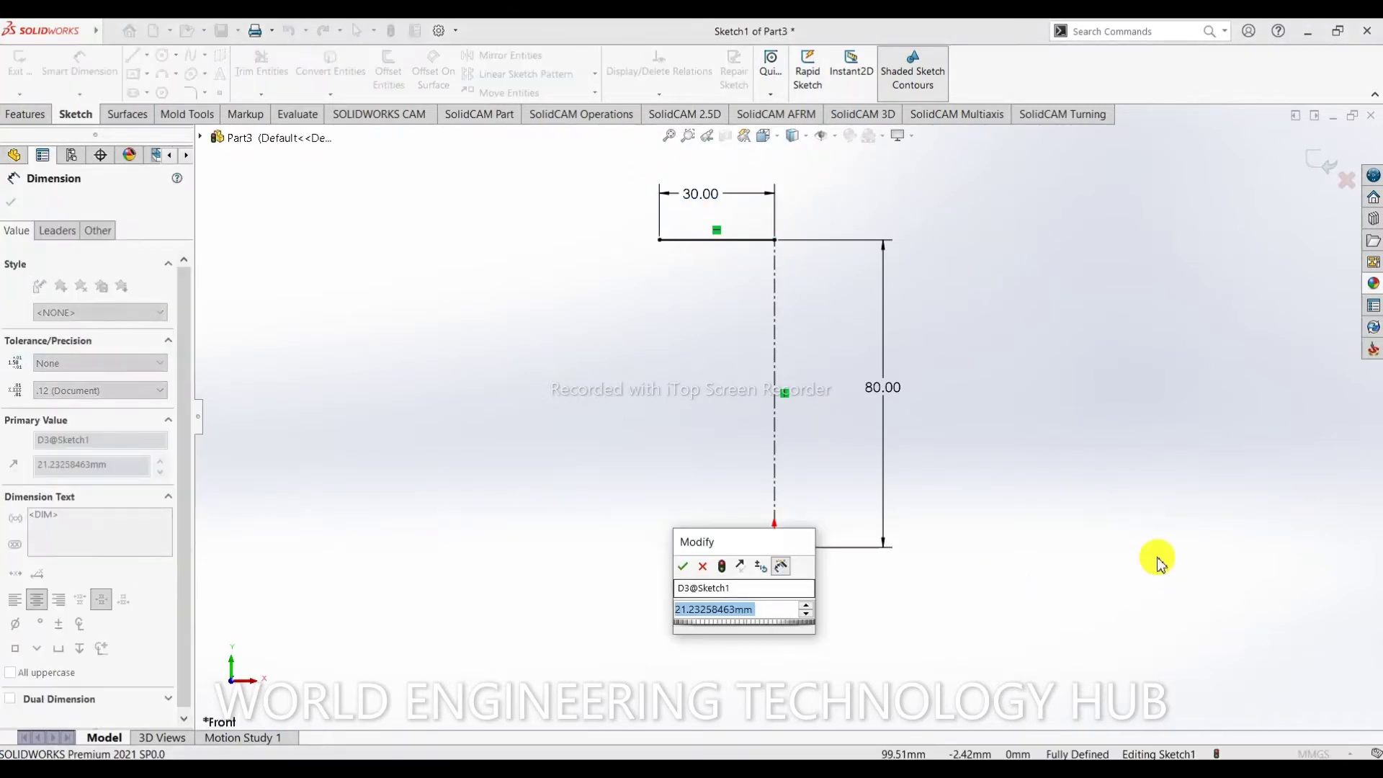
pyautogui.write('30')
pyautogui.press('Return')
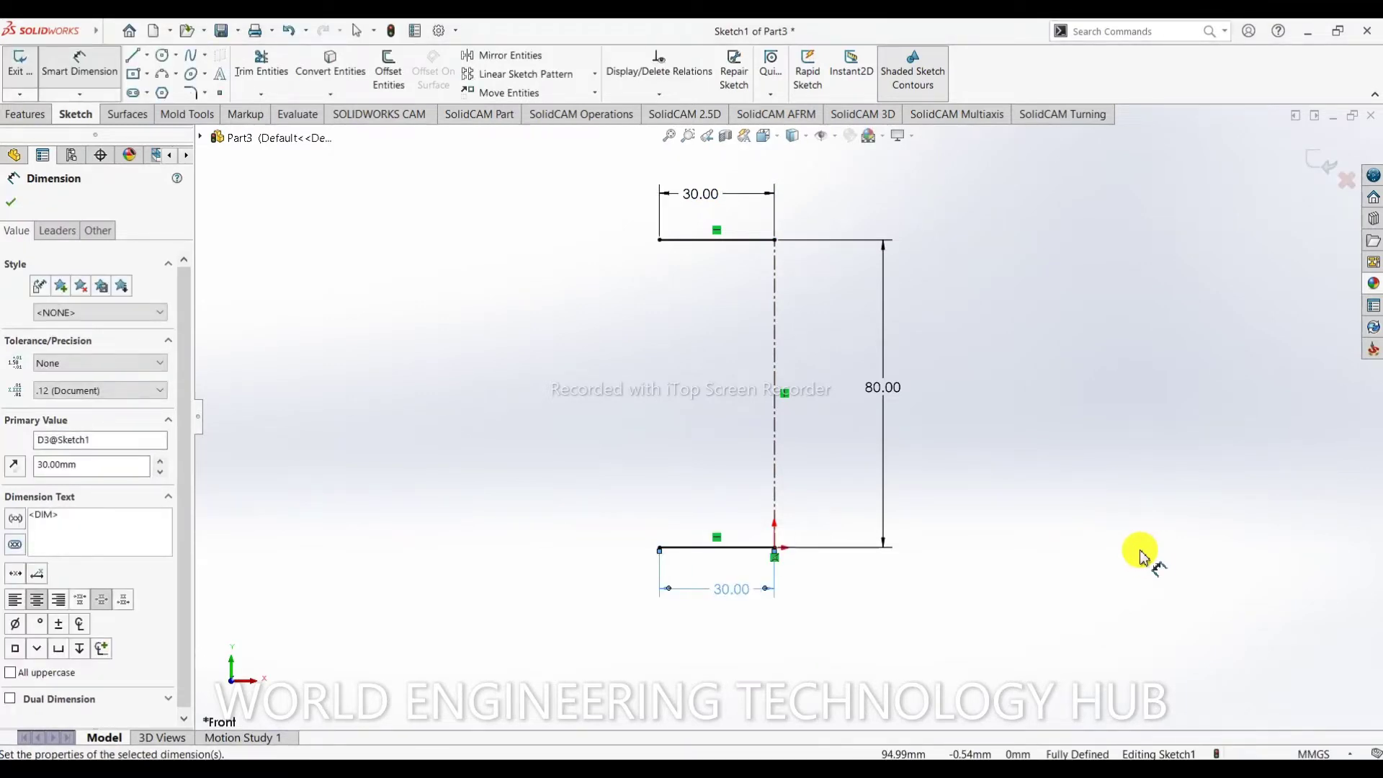
# - Connect the left ends of the two horizontal lines with a vertical line, and trim away both horizontal lines
pyautogui.click(131, 56)
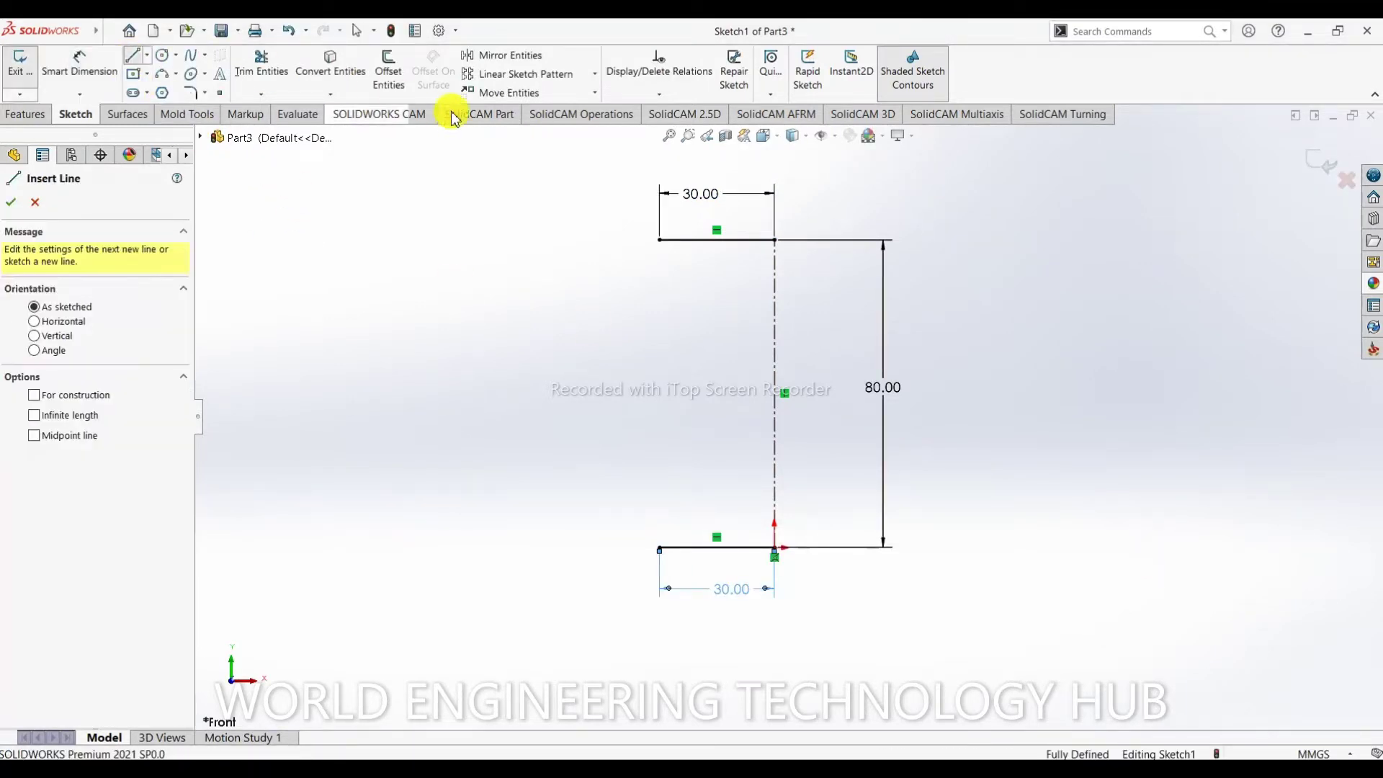
pyautogui.click(660, 241)
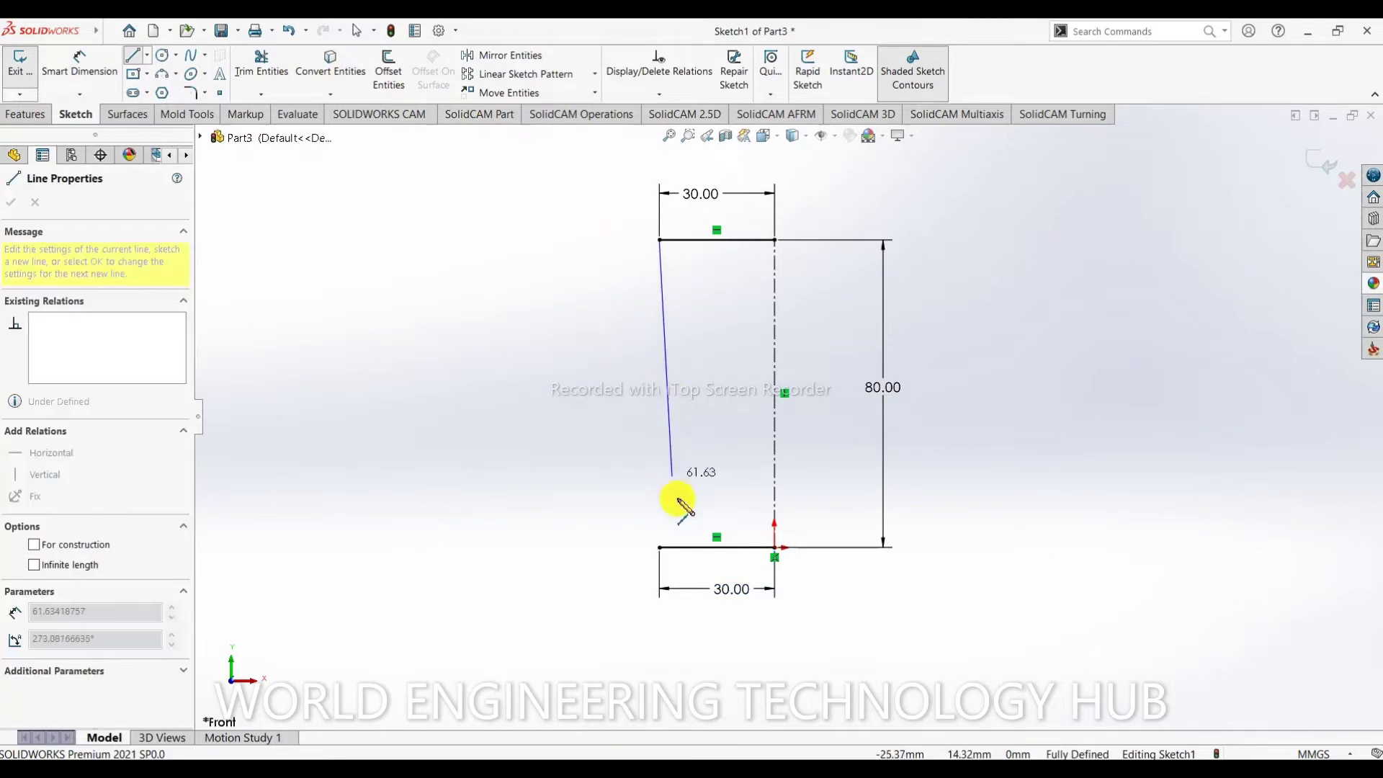
pyautogui.doubleClick(660, 547)
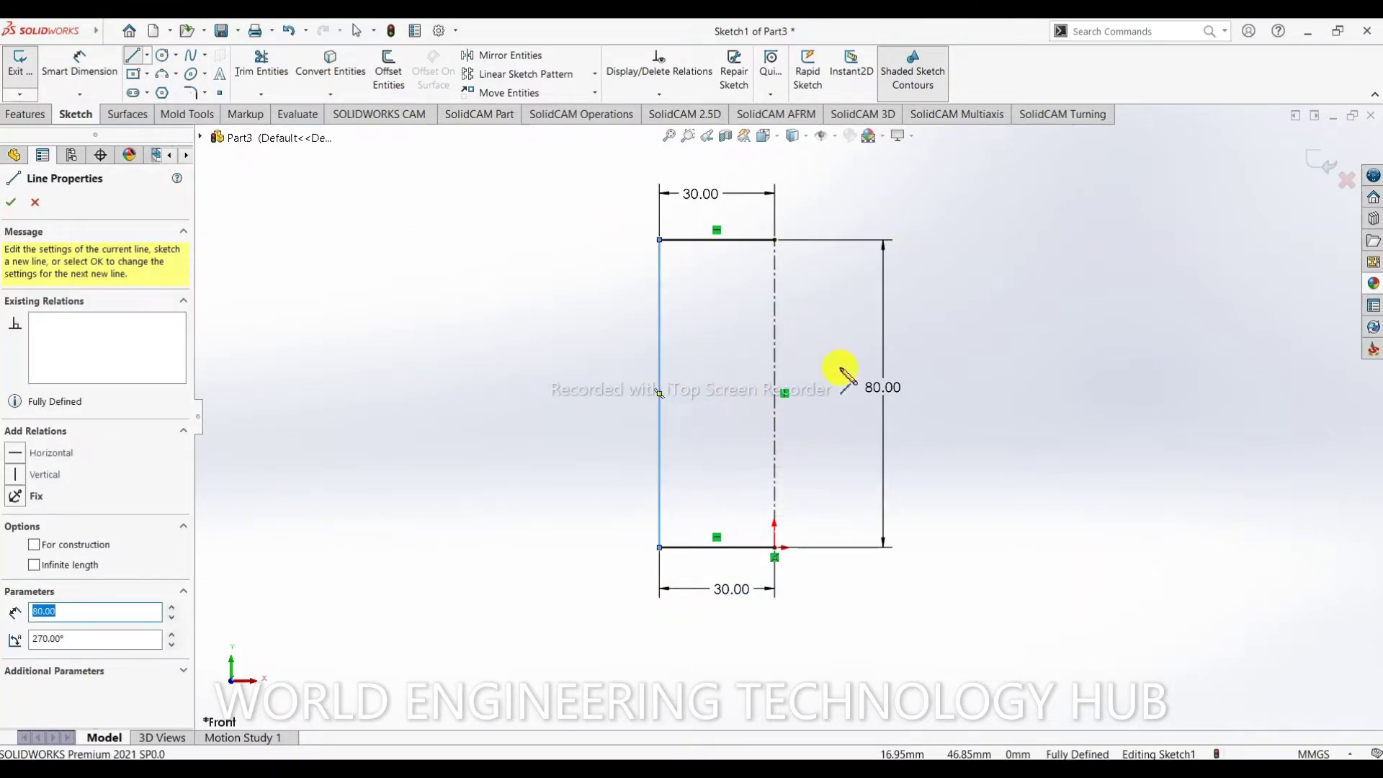
pyautogui.click(265, 58)
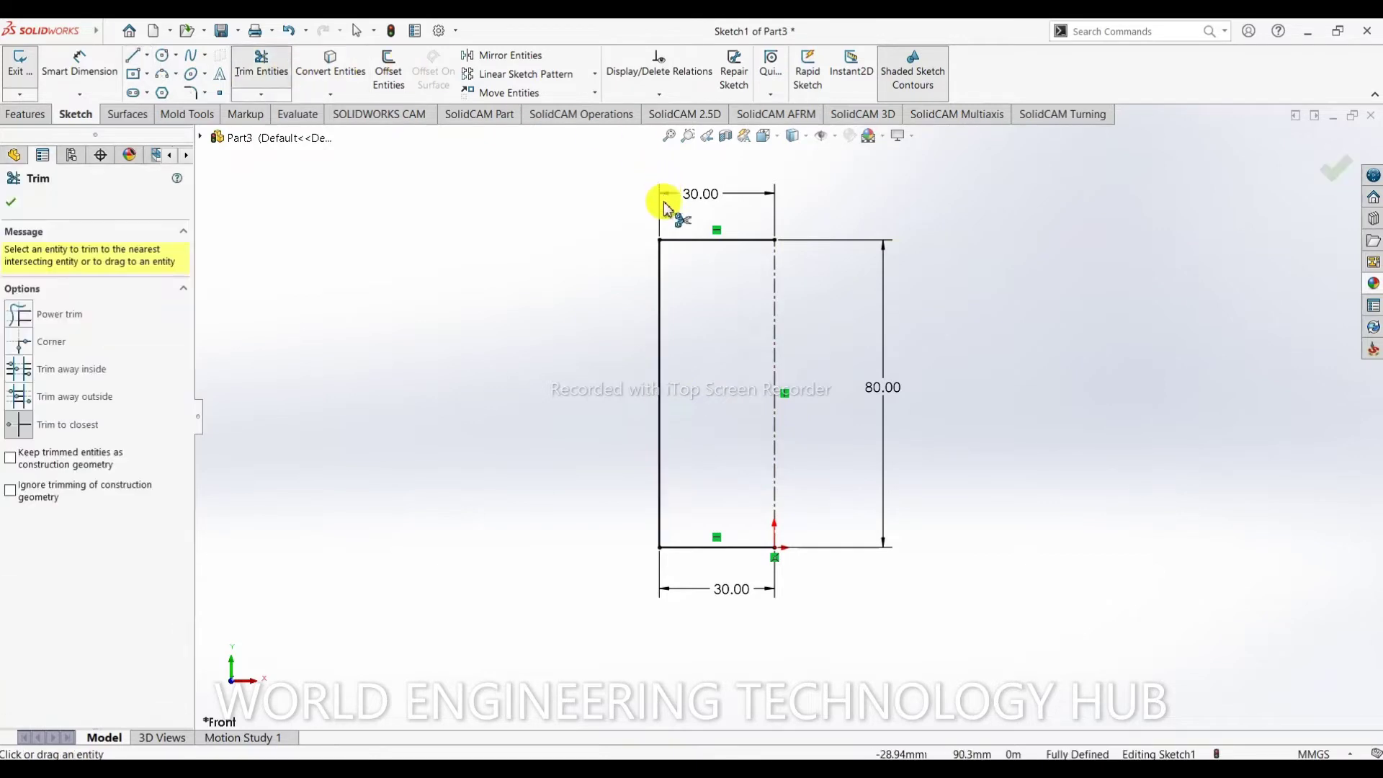
pyautogui.click(686, 241)
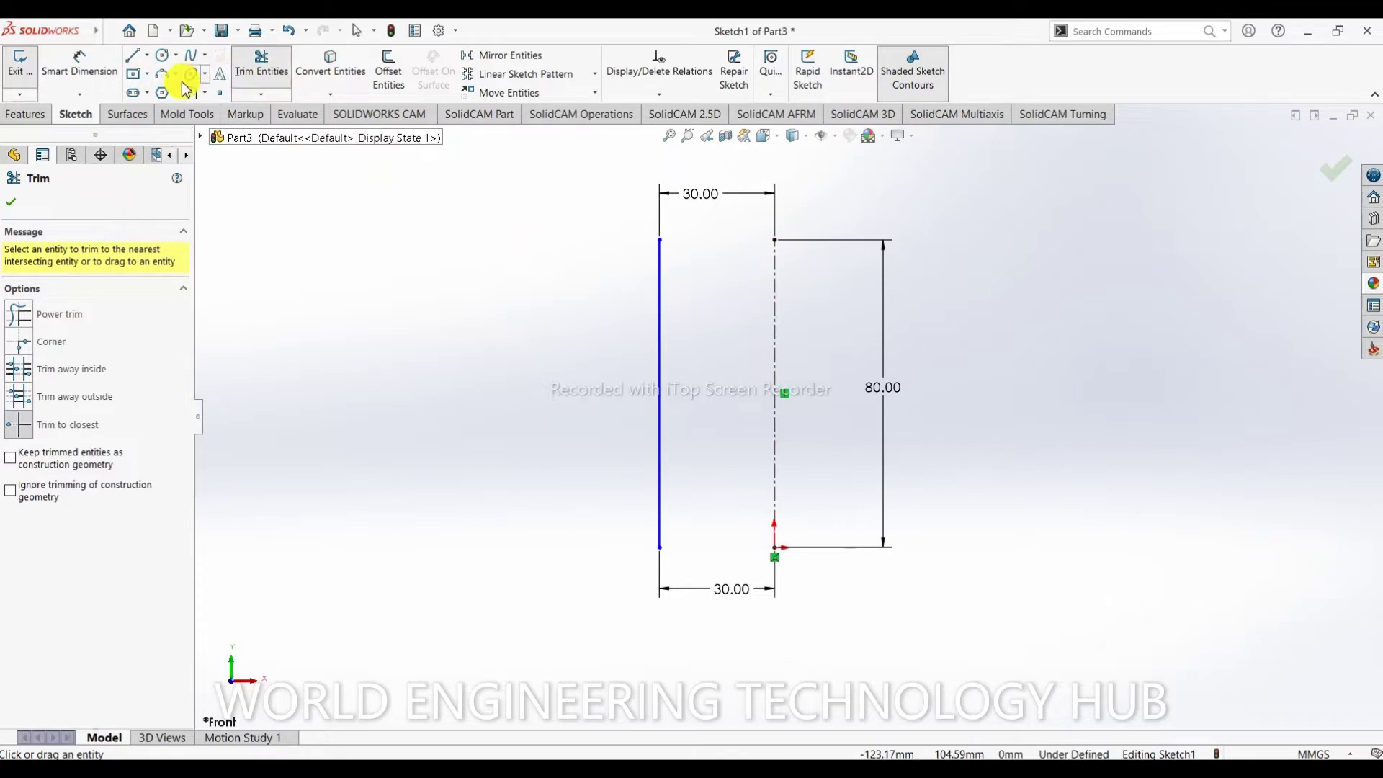
# - Draw a short horizontal line about 5 mm long from the outer vertical line's upper end toward the centerline
pyautogui.click(133, 55)
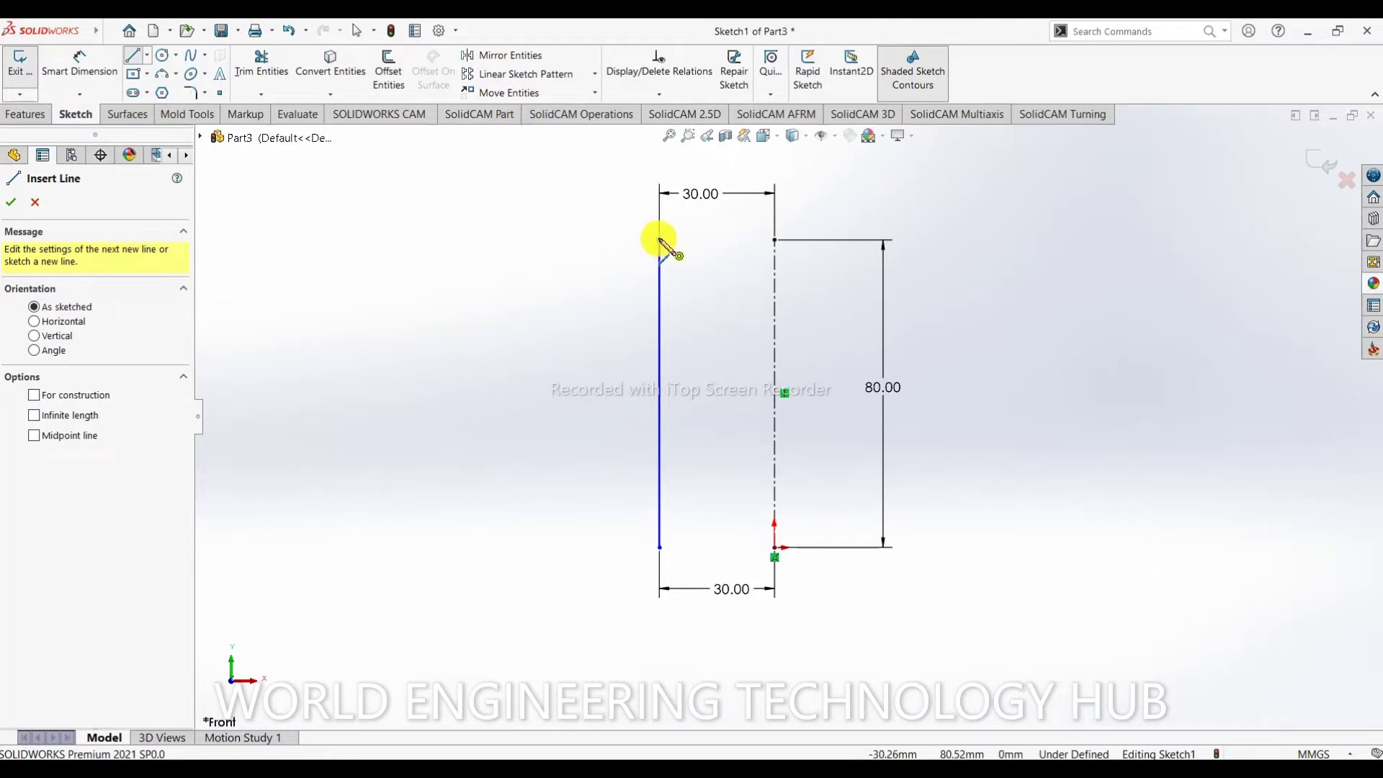
pyautogui.click(660, 240)
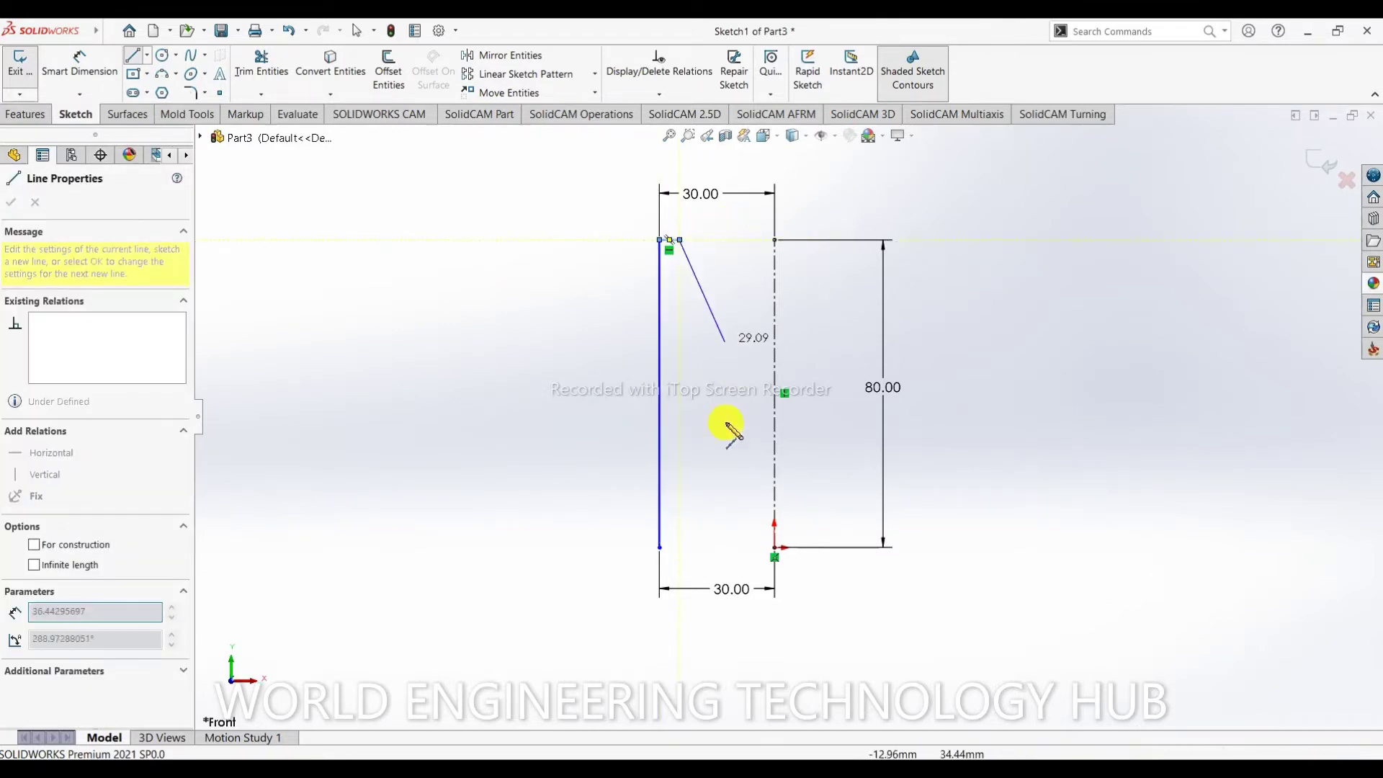
pyautogui.rightClick(716, 425)
pyautogui.click(750, 430)
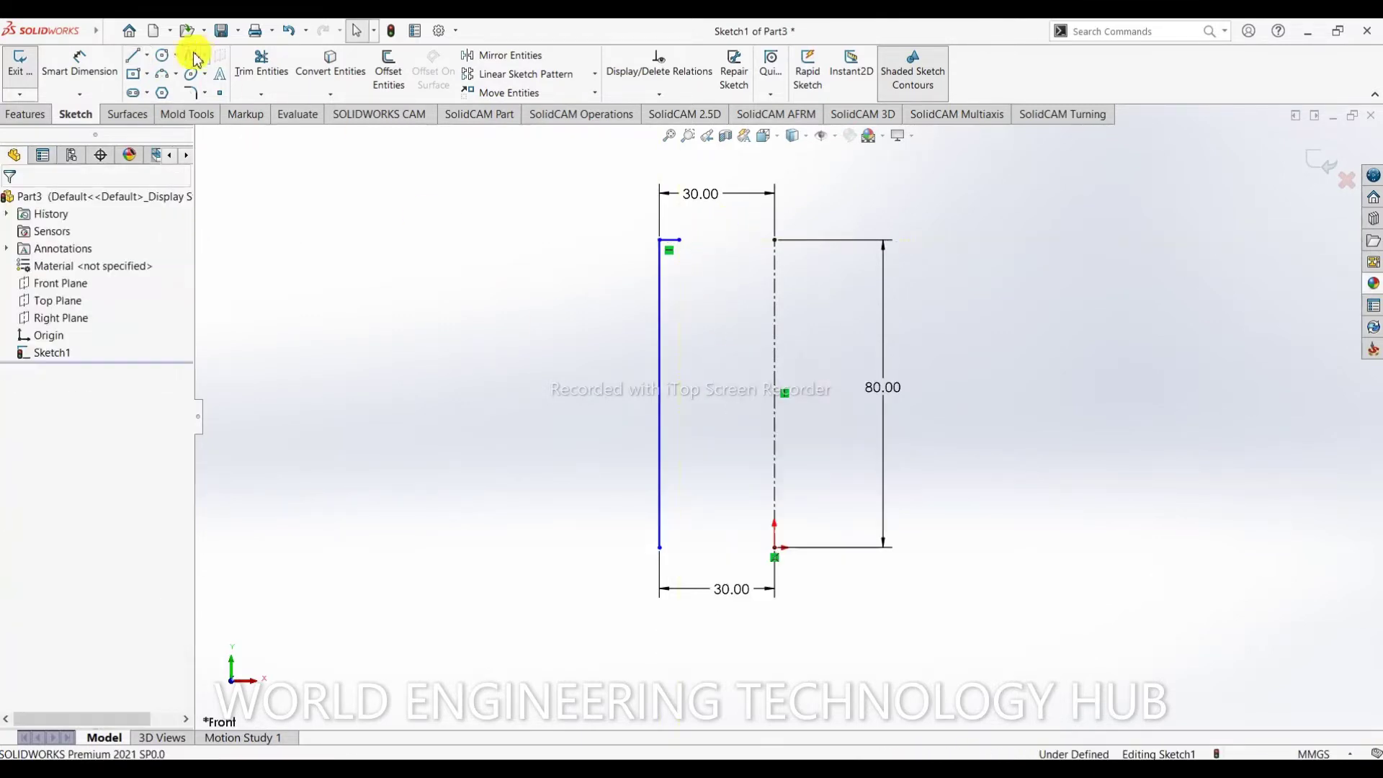
# - Draw a short horizontal line about 7 mm long from the outer vertical line's lower end toward the centerline
pyautogui.click(134, 73)
pyautogui.click(133, 55)
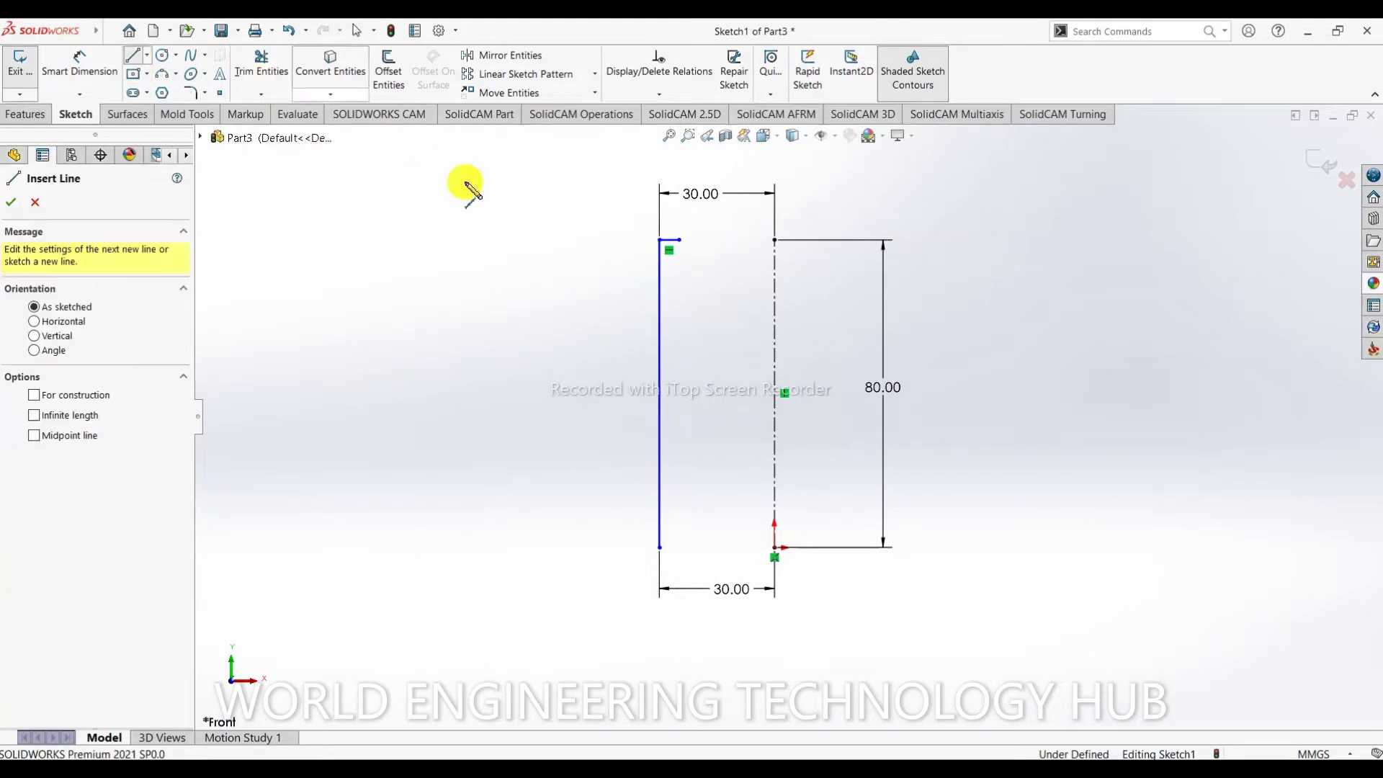
pyautogui.click(661, 547)
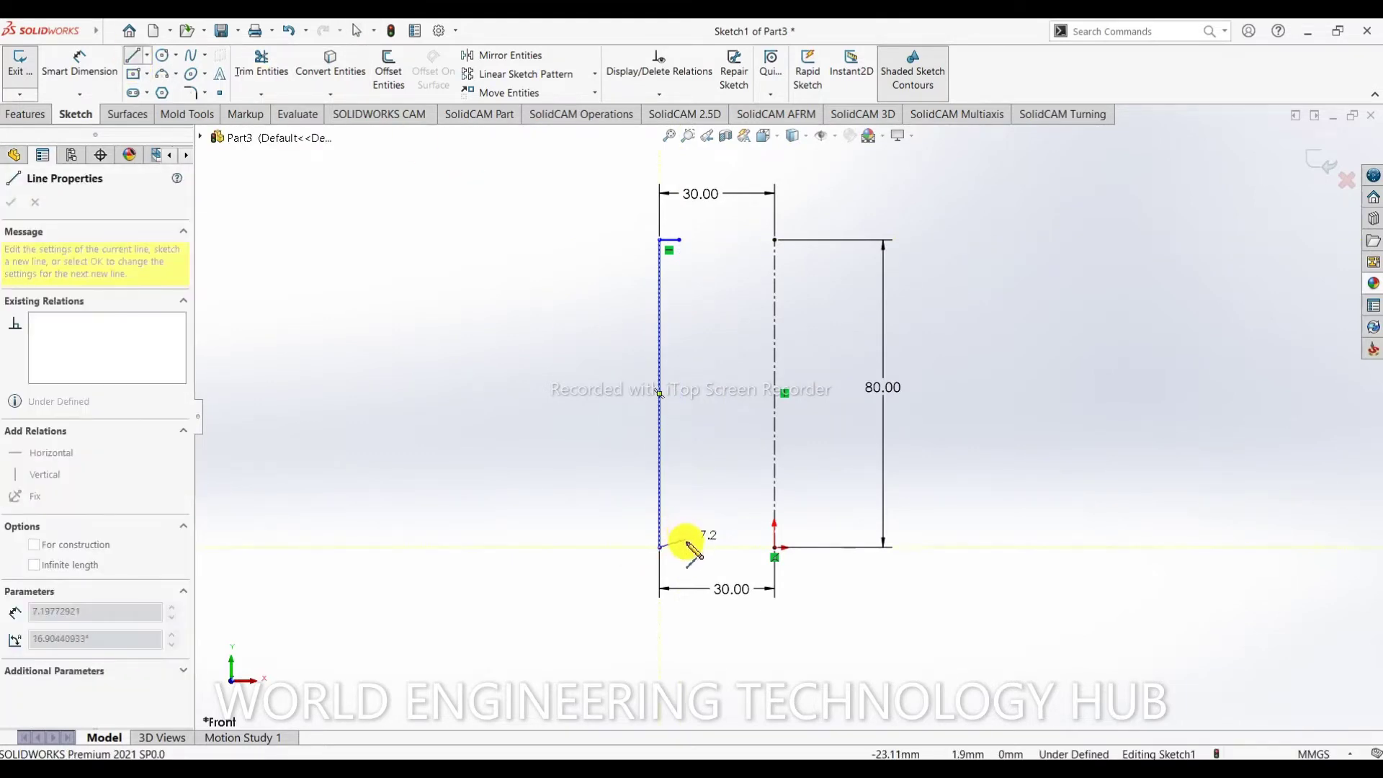
pyautogui.click(688, 548)
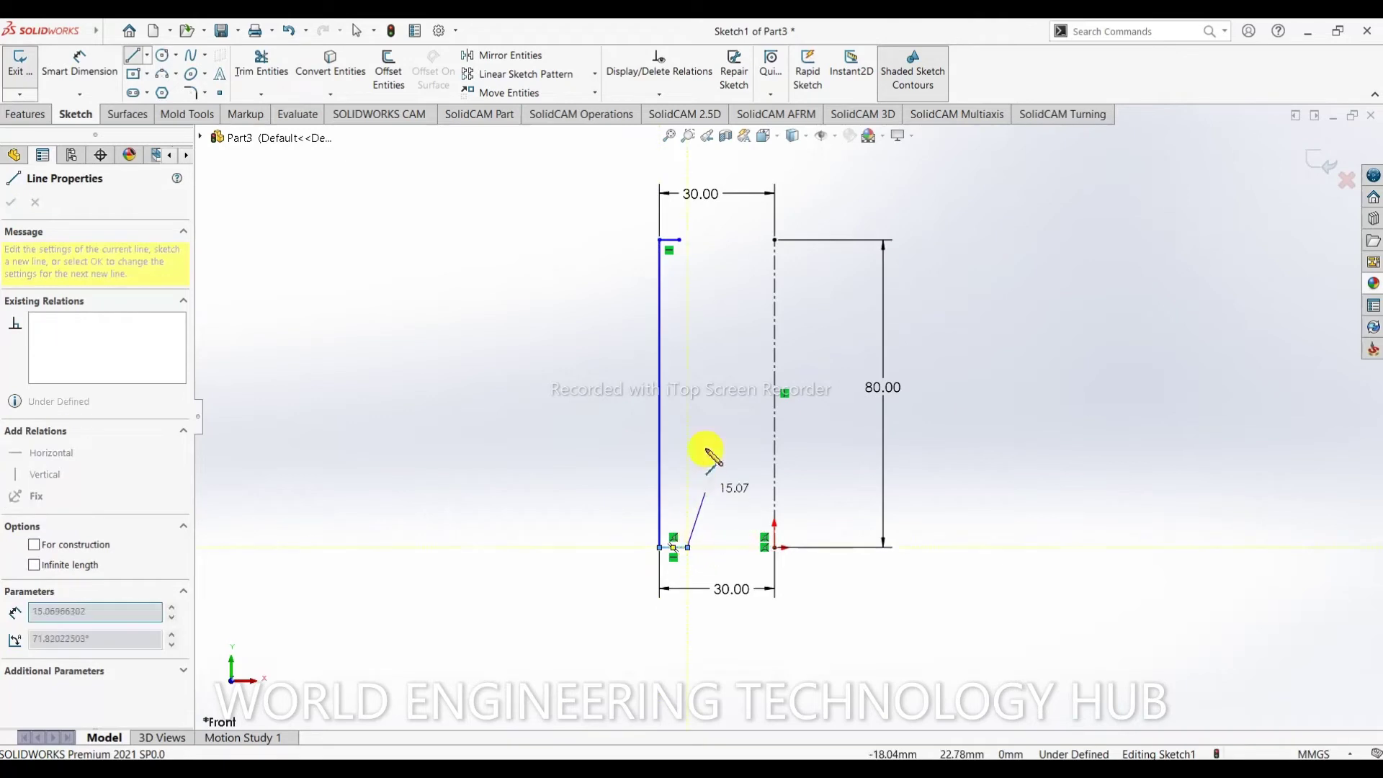
# - Dimension the short upper horizontal line's length to 3 mm
pyautogui.click(79, 79)
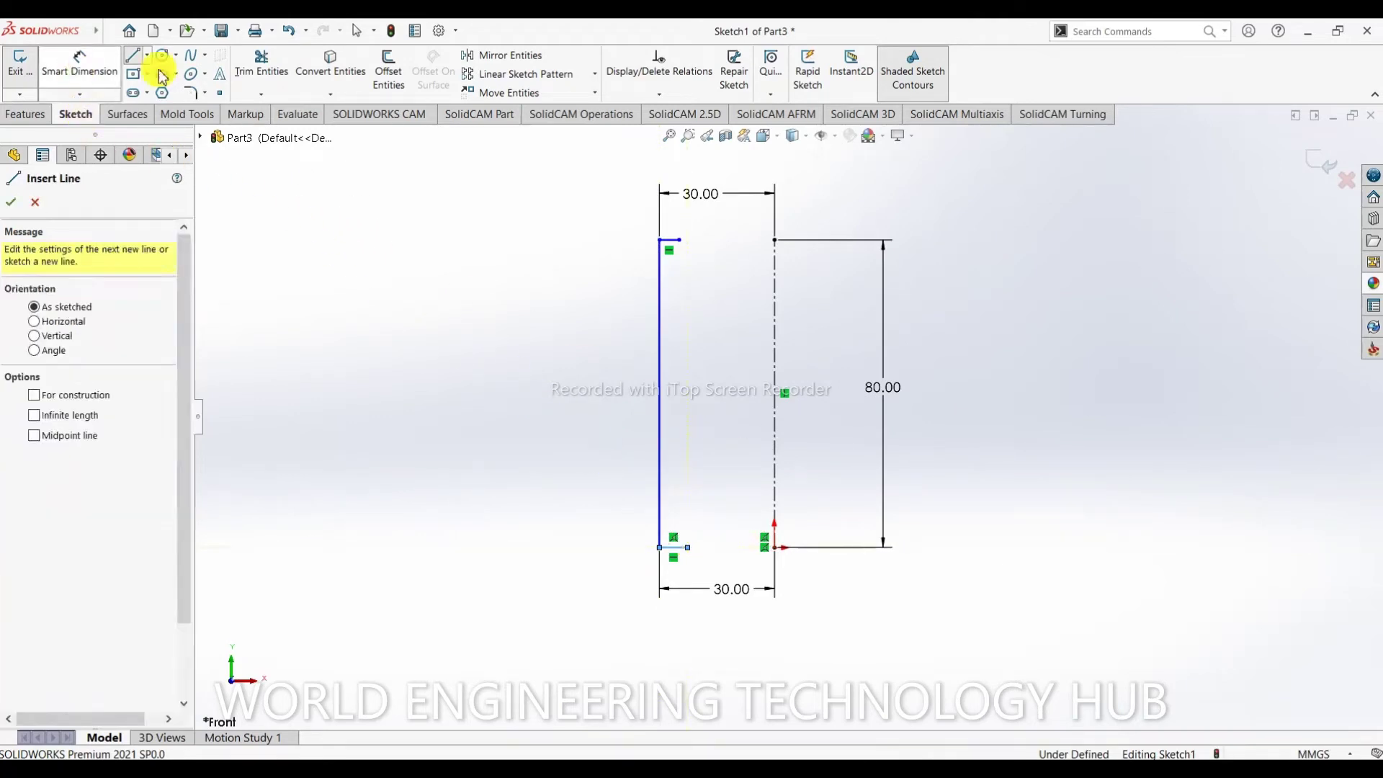
pyautogui.click(668, 241)
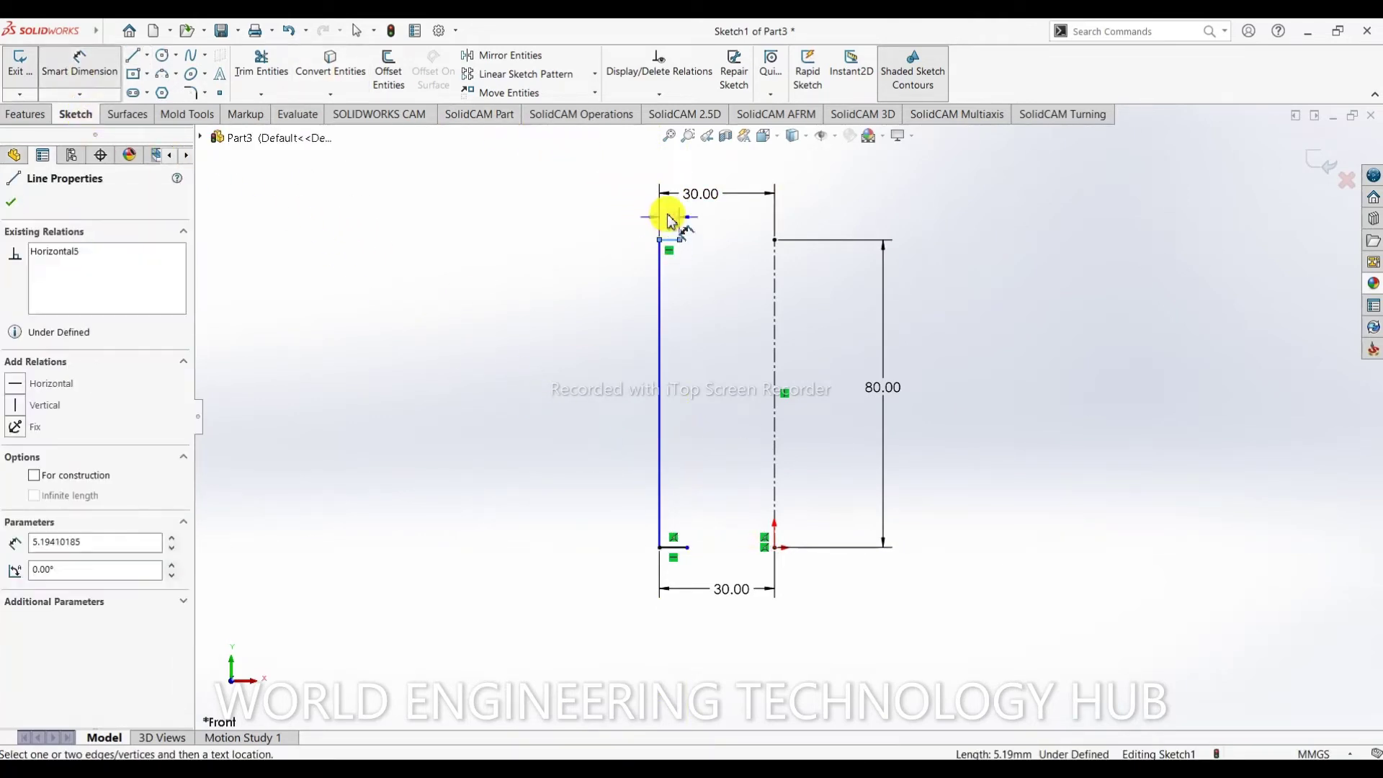
pyautogui.click(672, 213)
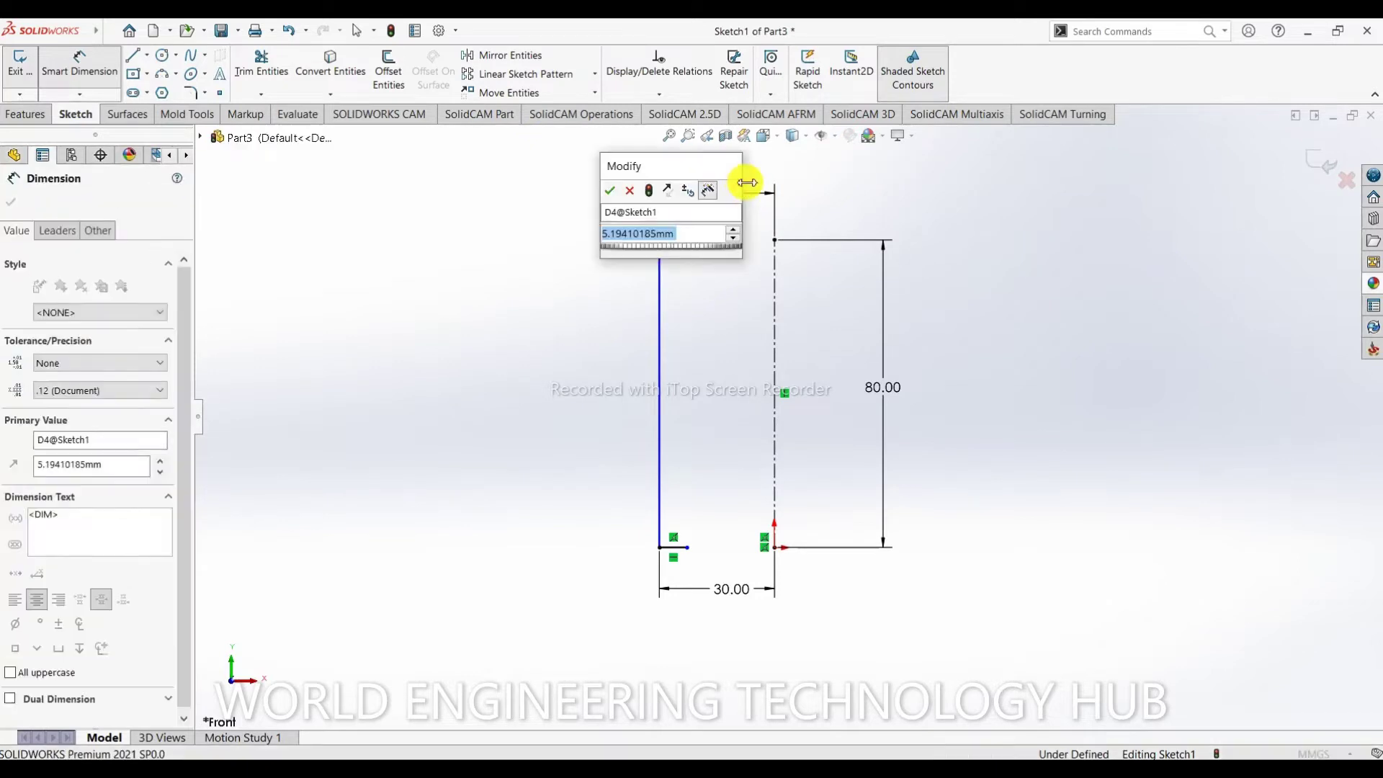
pyautogui.write('3')
pyautogui.press('Return')
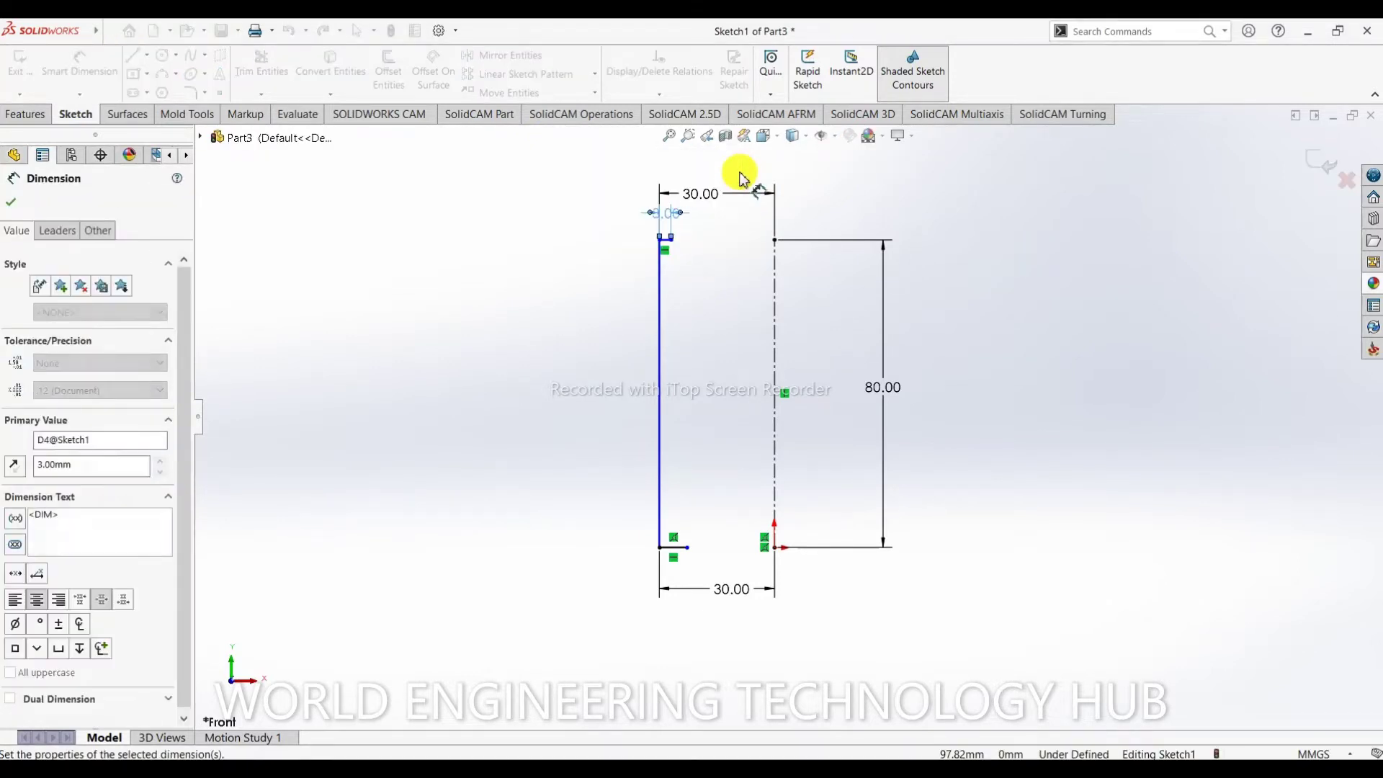
# - Dimension the short lower horizontal line's length to 8 mm
pyautogui.click(682, 549)
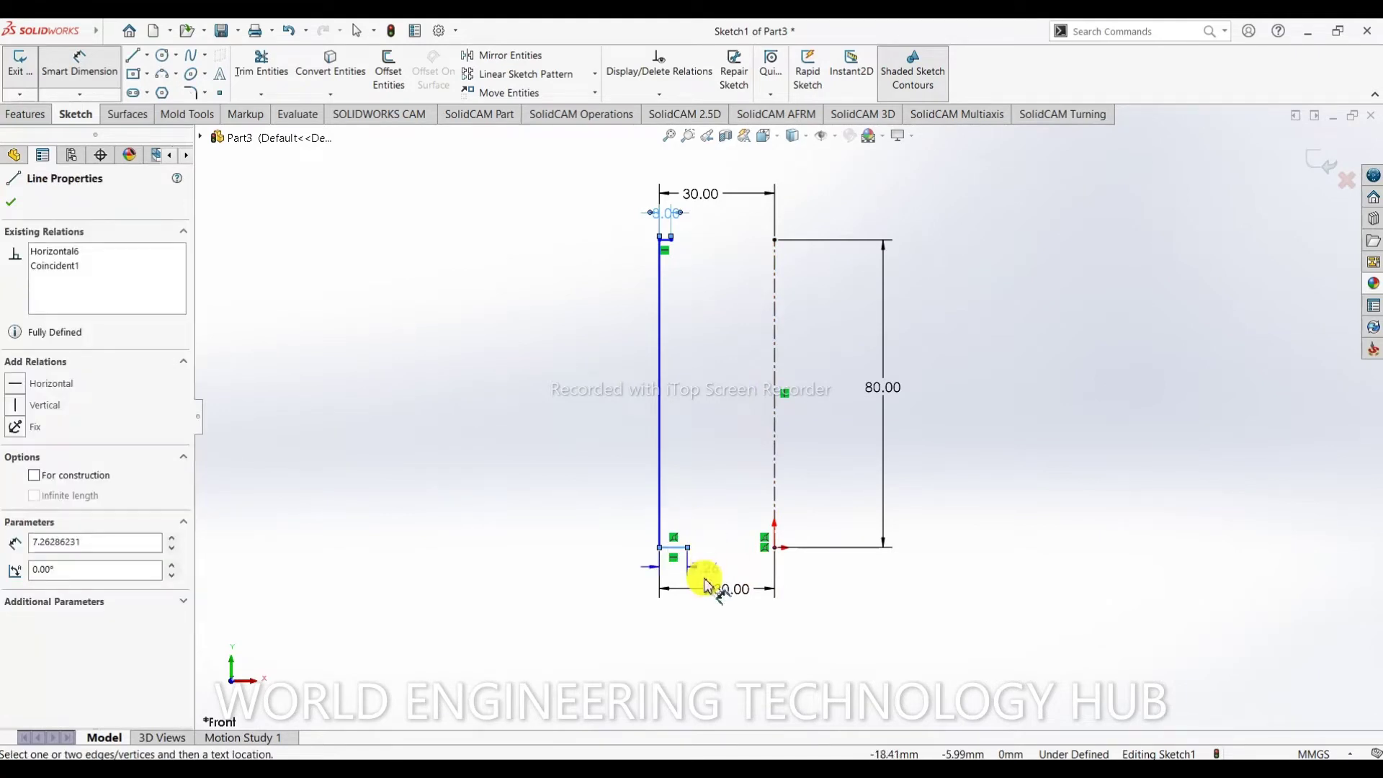
pyautogui.click(677, 618)
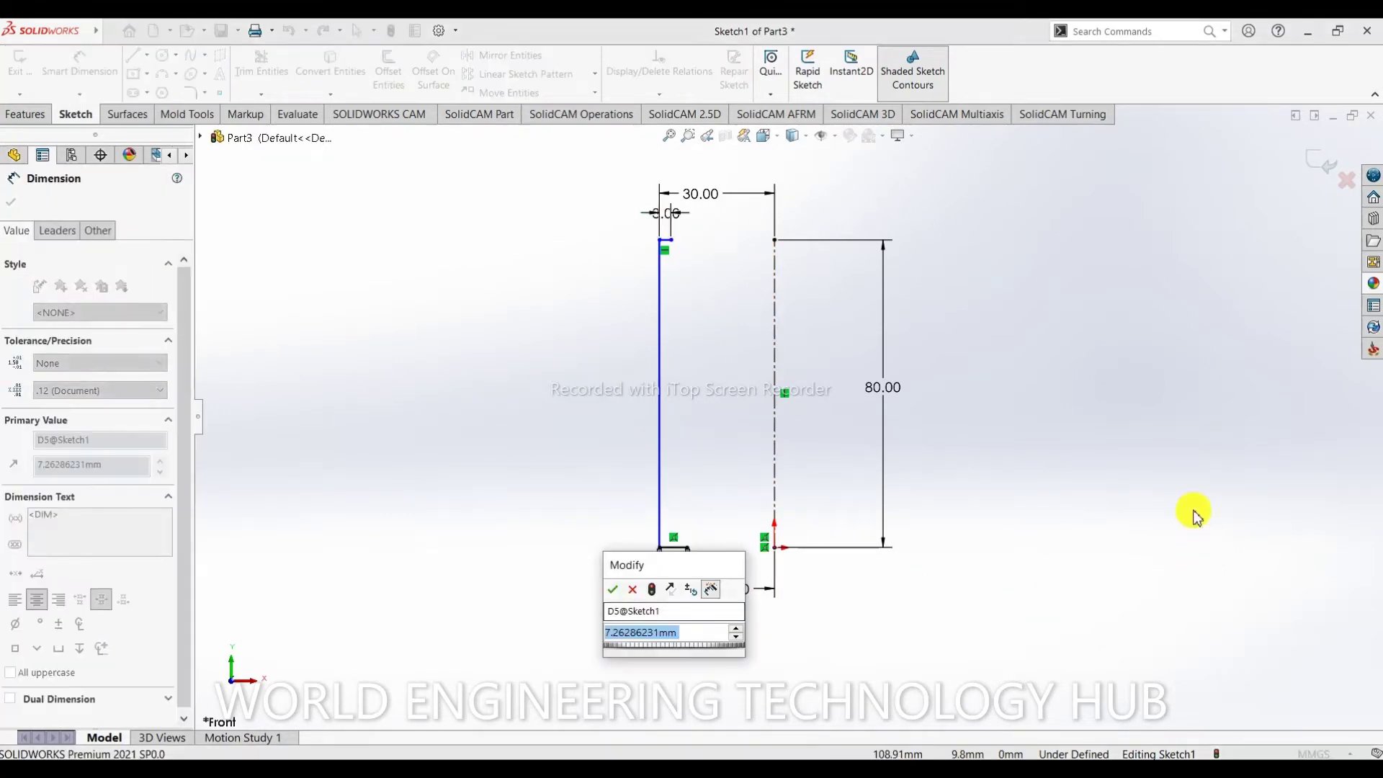
pyautogui.write('8')
pyautogui.press('Return')
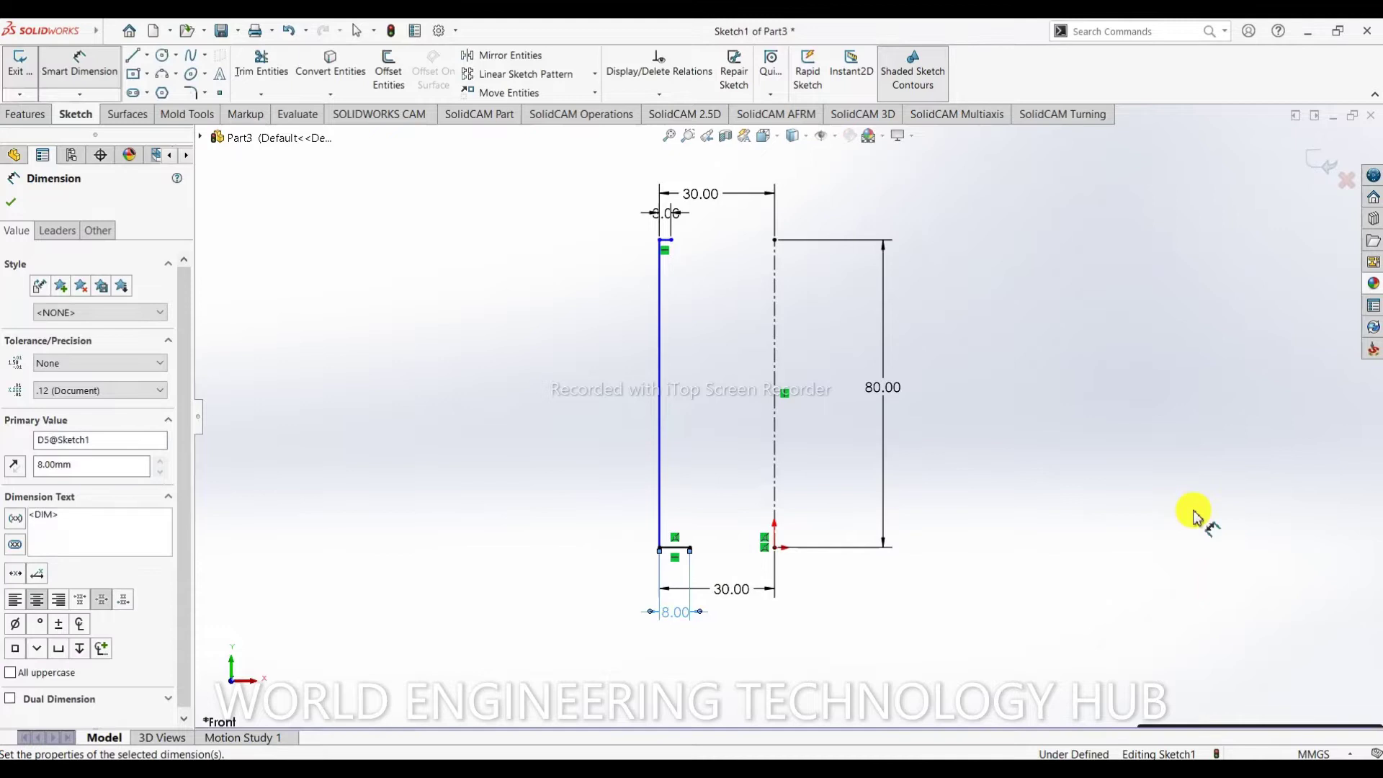
# - Draw a slanted line joining the inner ends of the short upper and lower horizontal lines
pyautogui.click(134, 58)
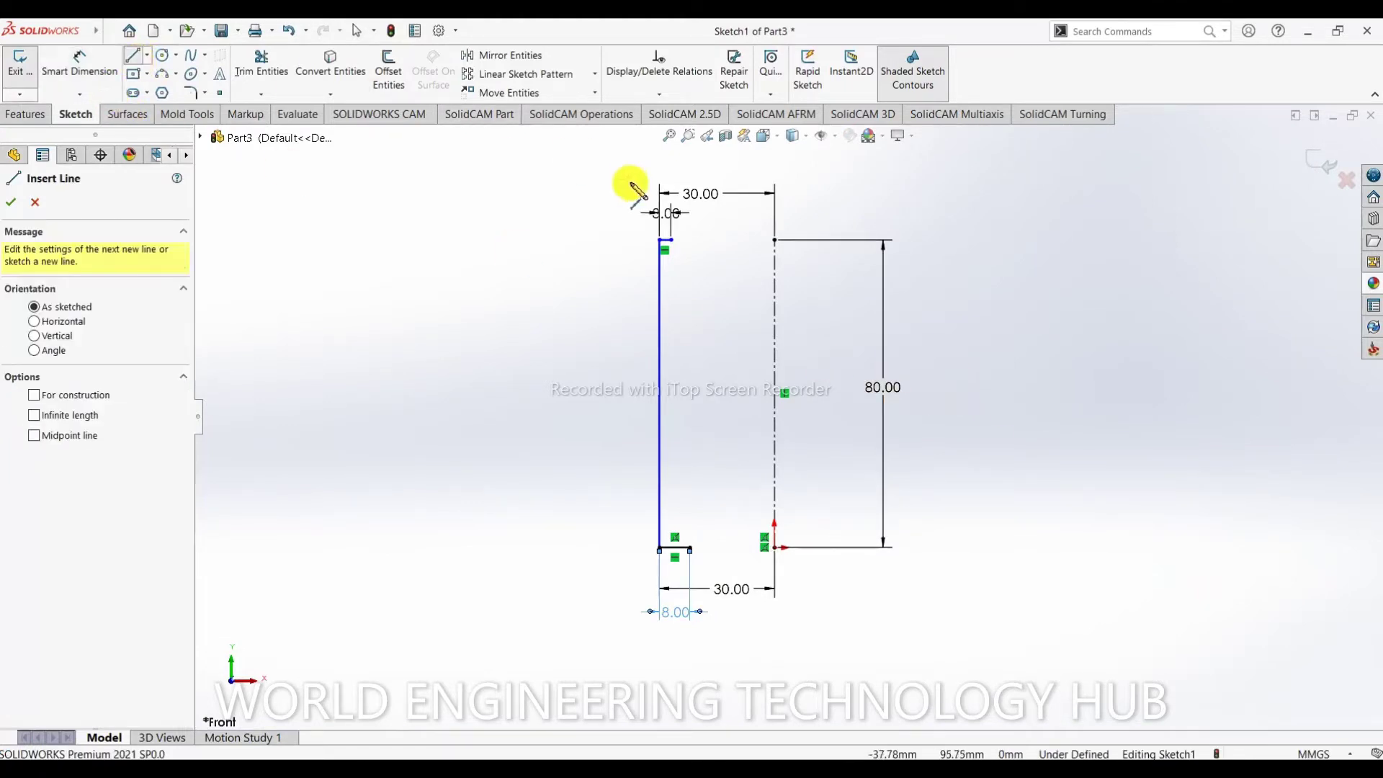
pyautogui.click(672, 242)
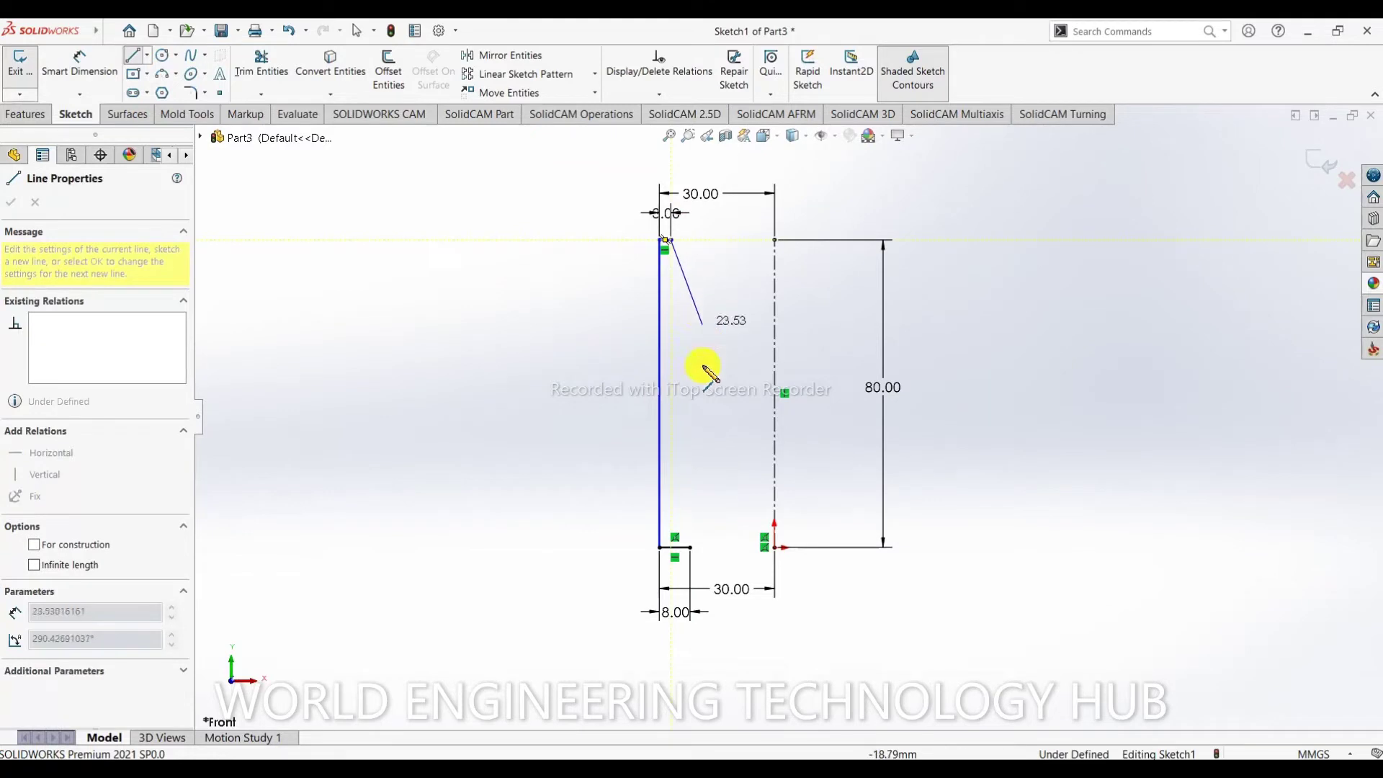
pyautogui.click(692, 550)
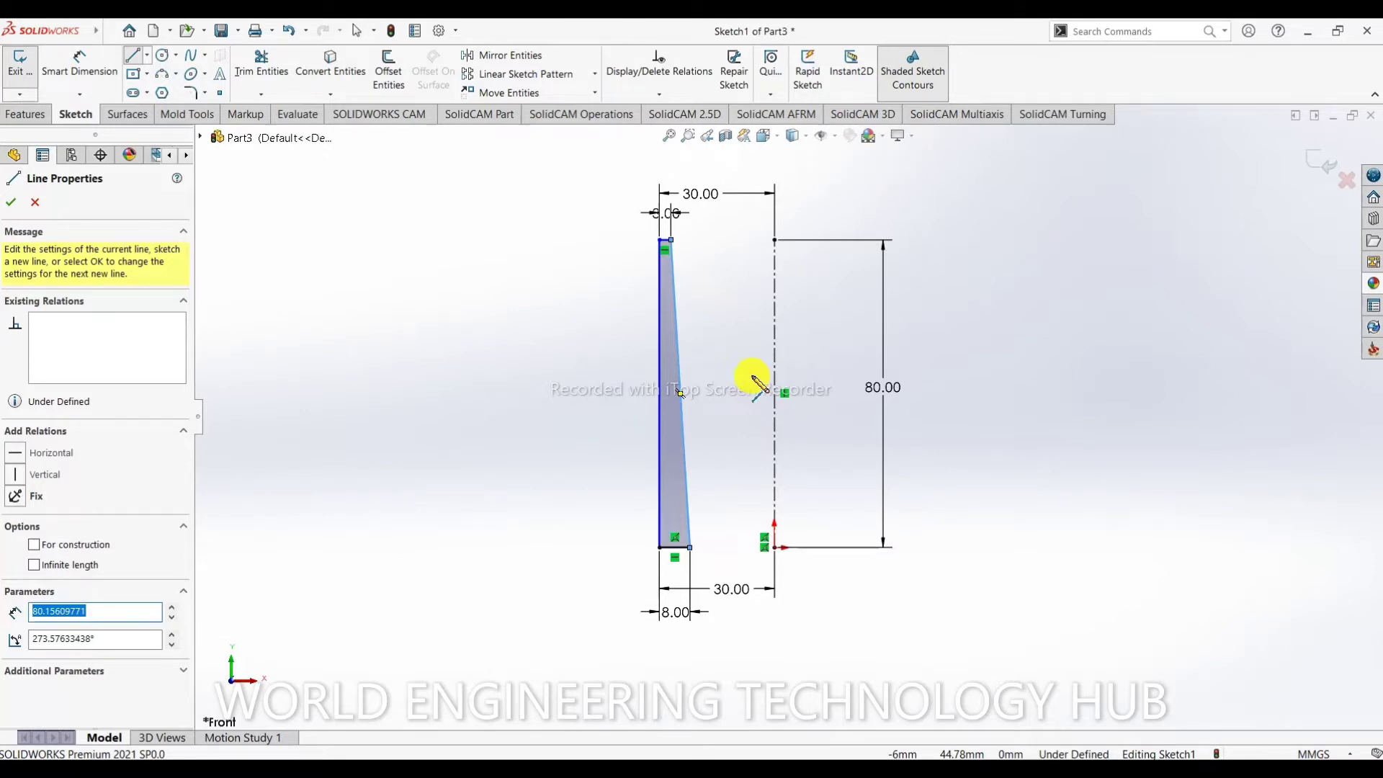
# - Extend the short lower horizontal line to the vertical centerline
pyautogui.click(261, 94)
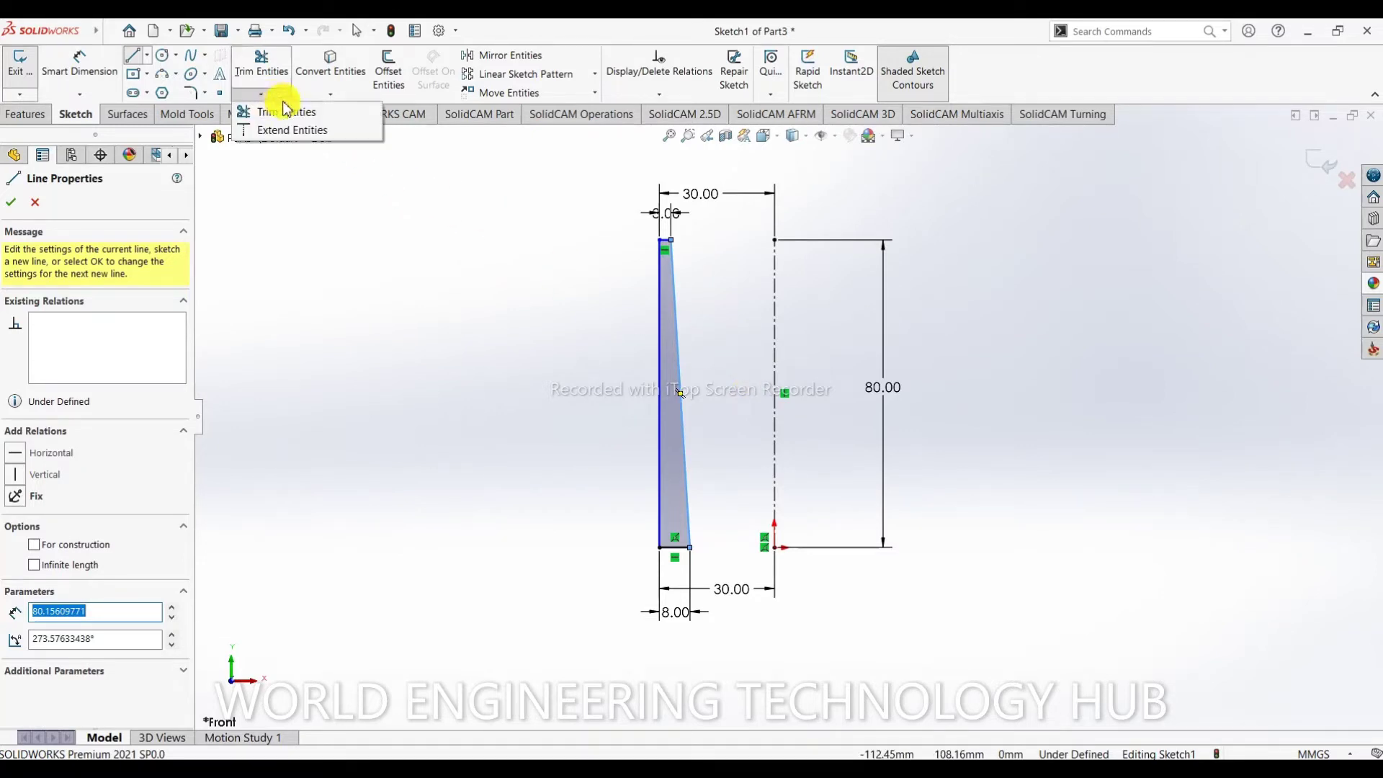
pyautogui.click(294, 130)
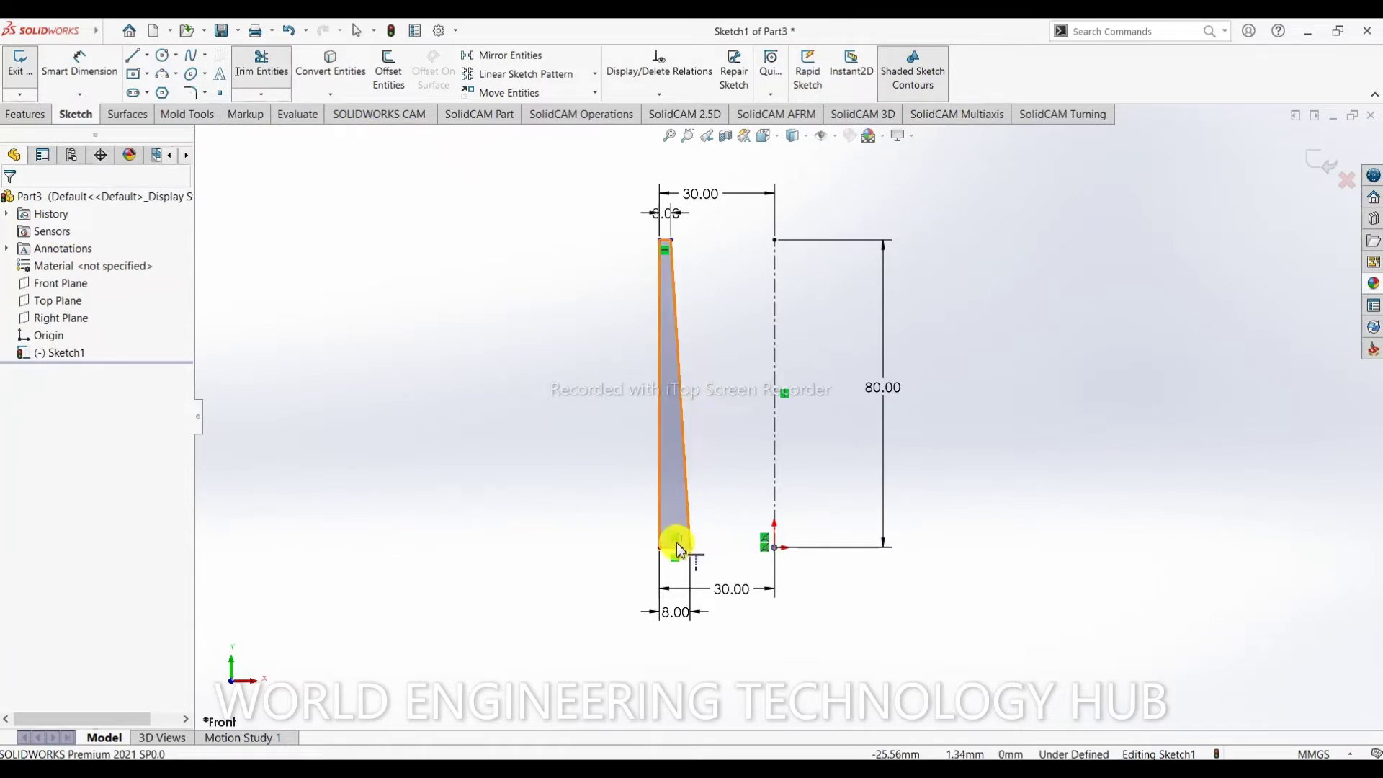
pyautogui.click(678, 552)
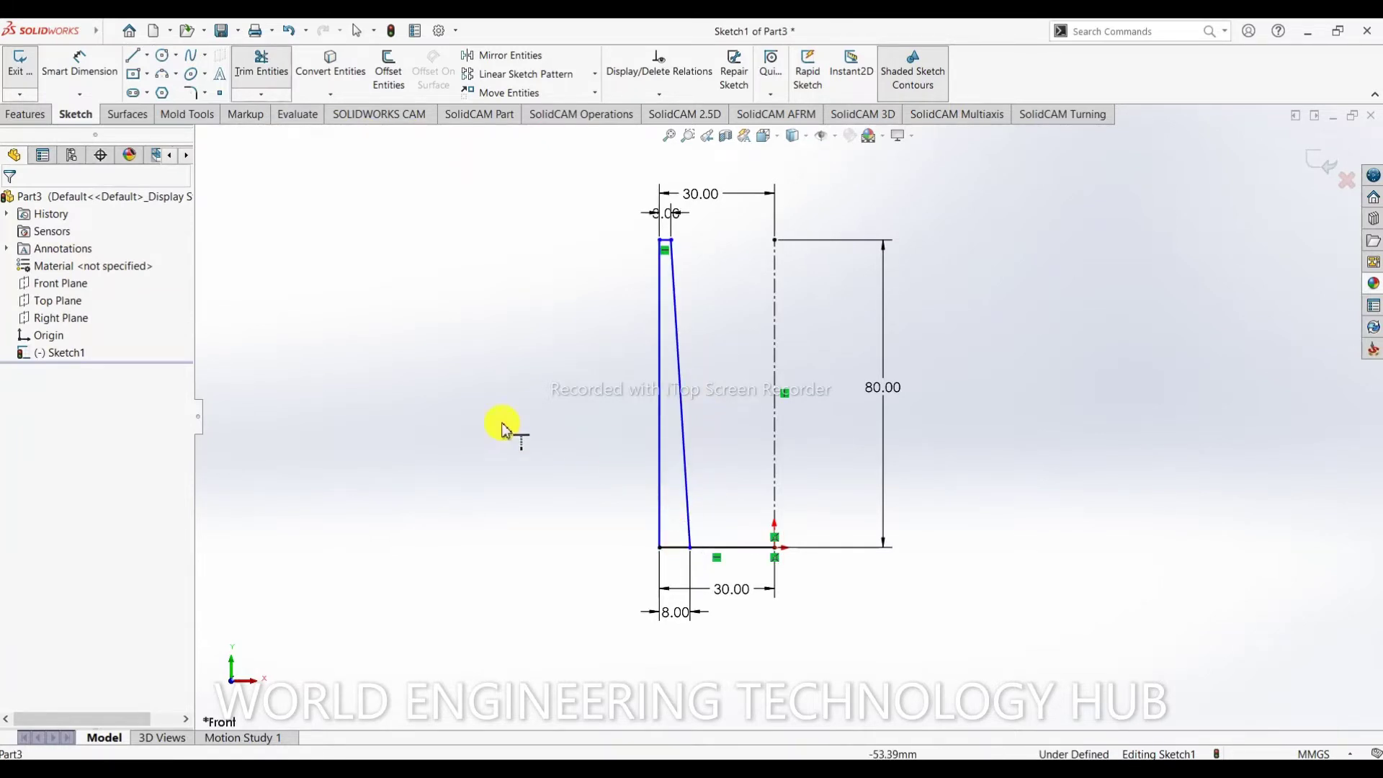
# - Try to offset the bottom horizontal line upward by 10 mm
pyautogui.click(389, 70)
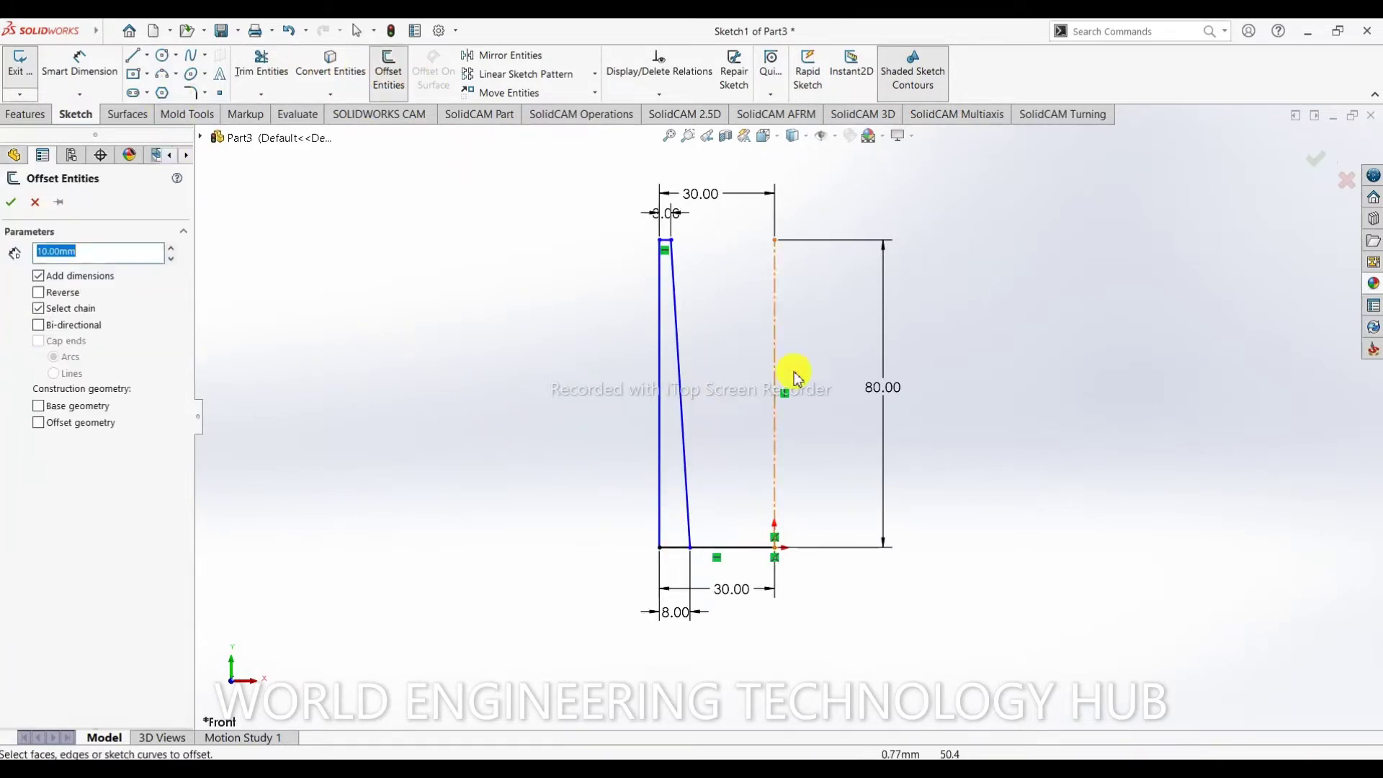
pyautogui.click(744, 555)
pyautogui.click(741, 533)
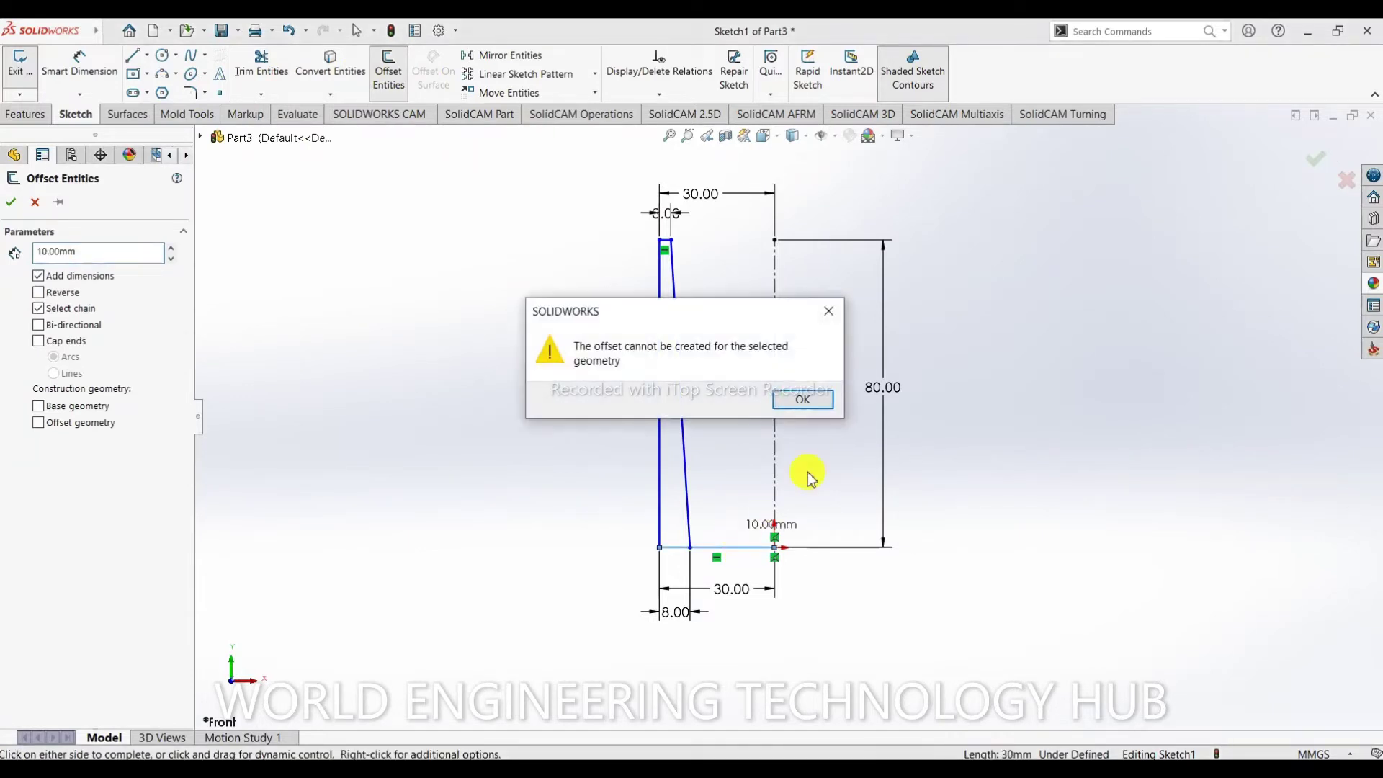
pyautogui.click(829, 311)
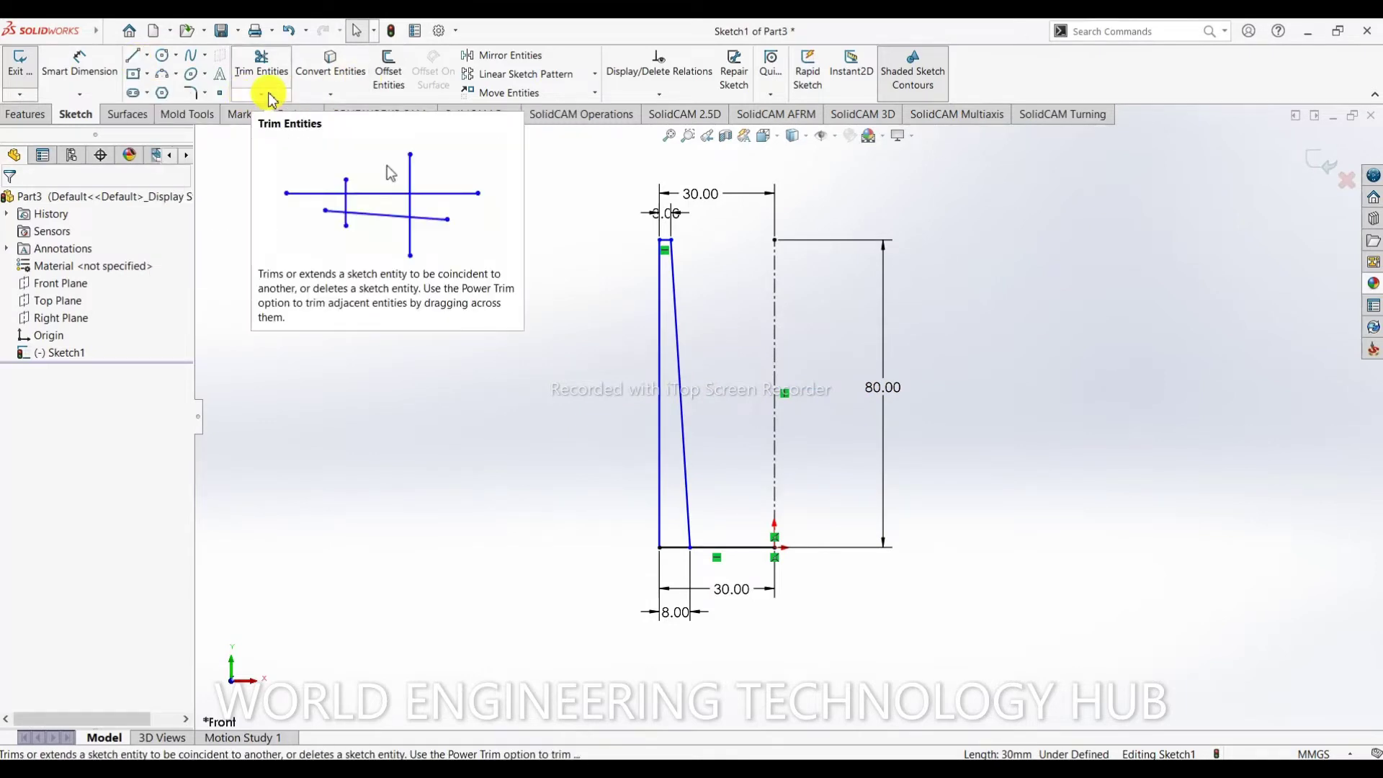
# - Draw a horizontal line about 2.3 mm above the bottom line, from the centerline to just past the slanted line
pyautogui.click(133, 55)
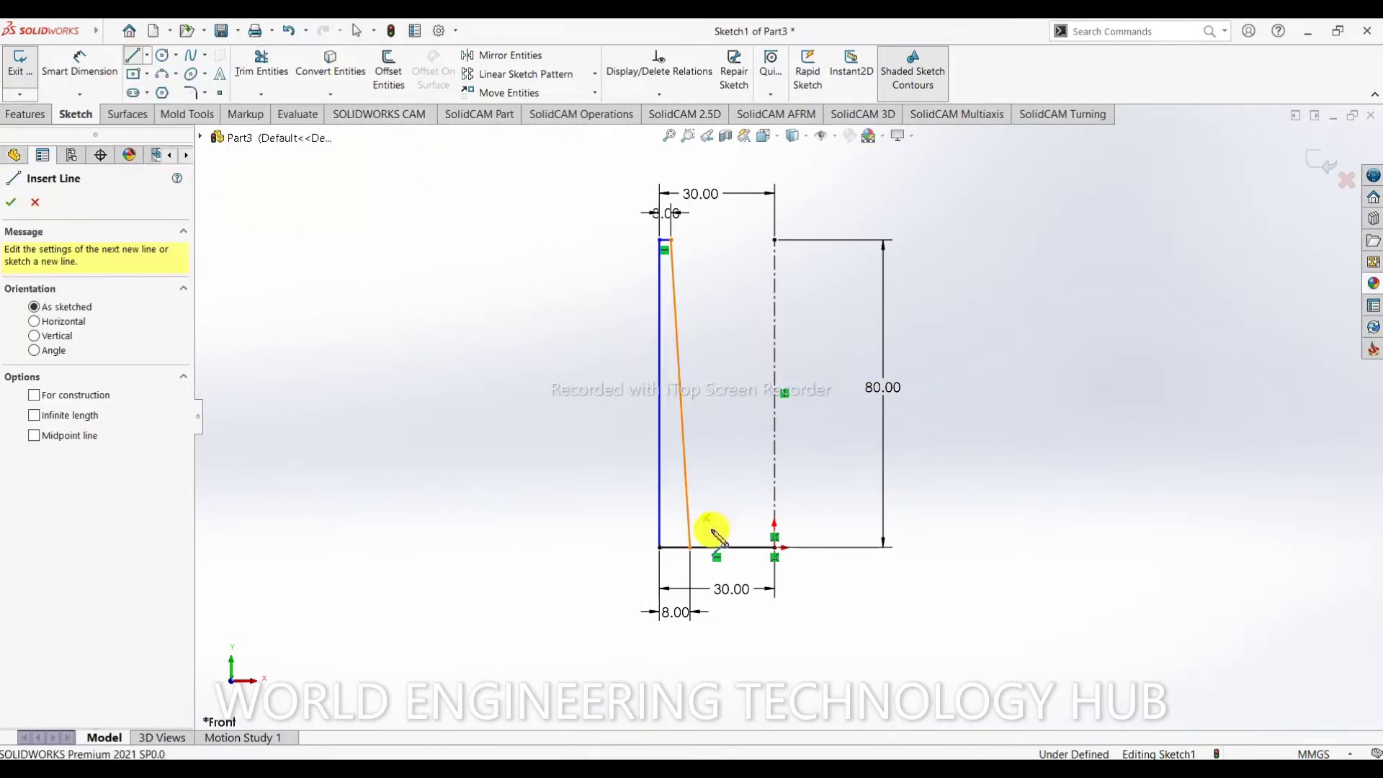
pyautogui.click(775, 548)
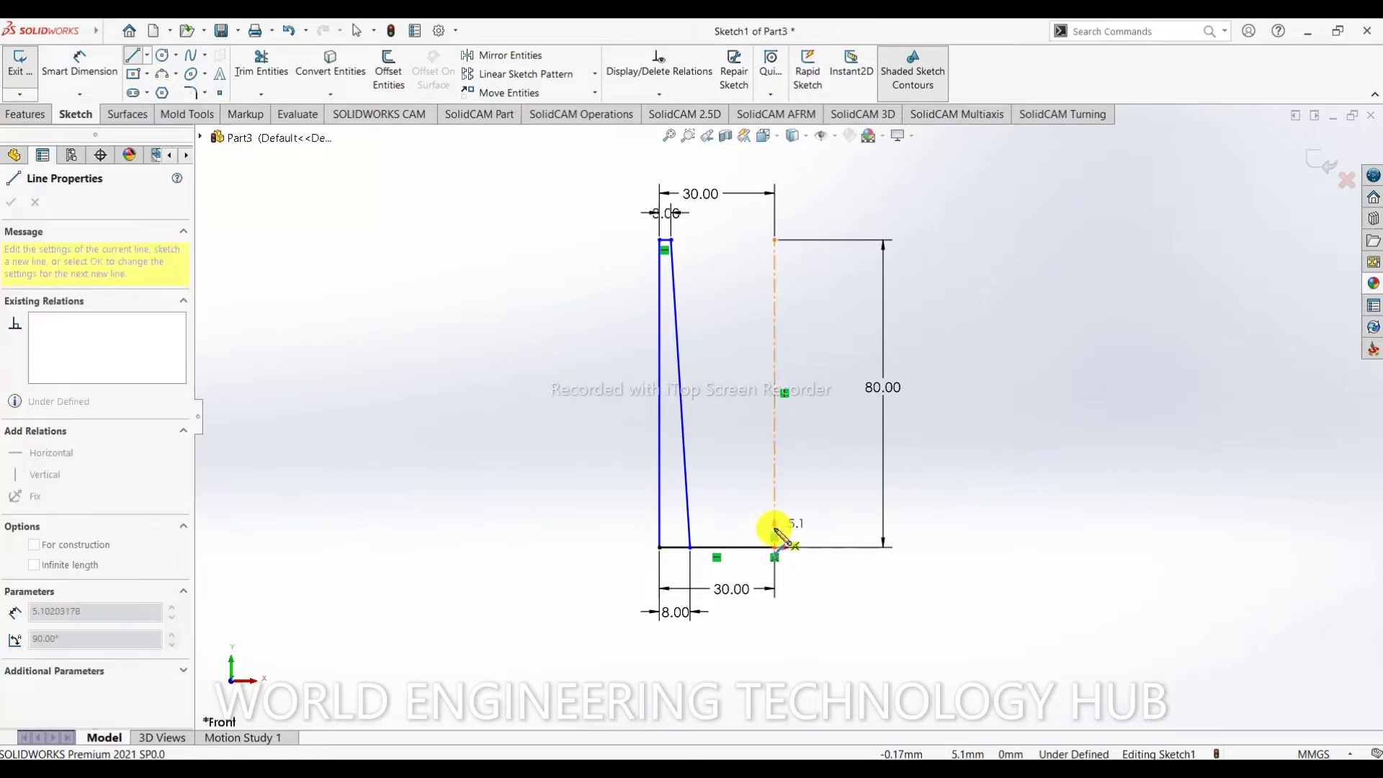
pyautogui.click(672, 539)
pyautogui.click(321, 75)
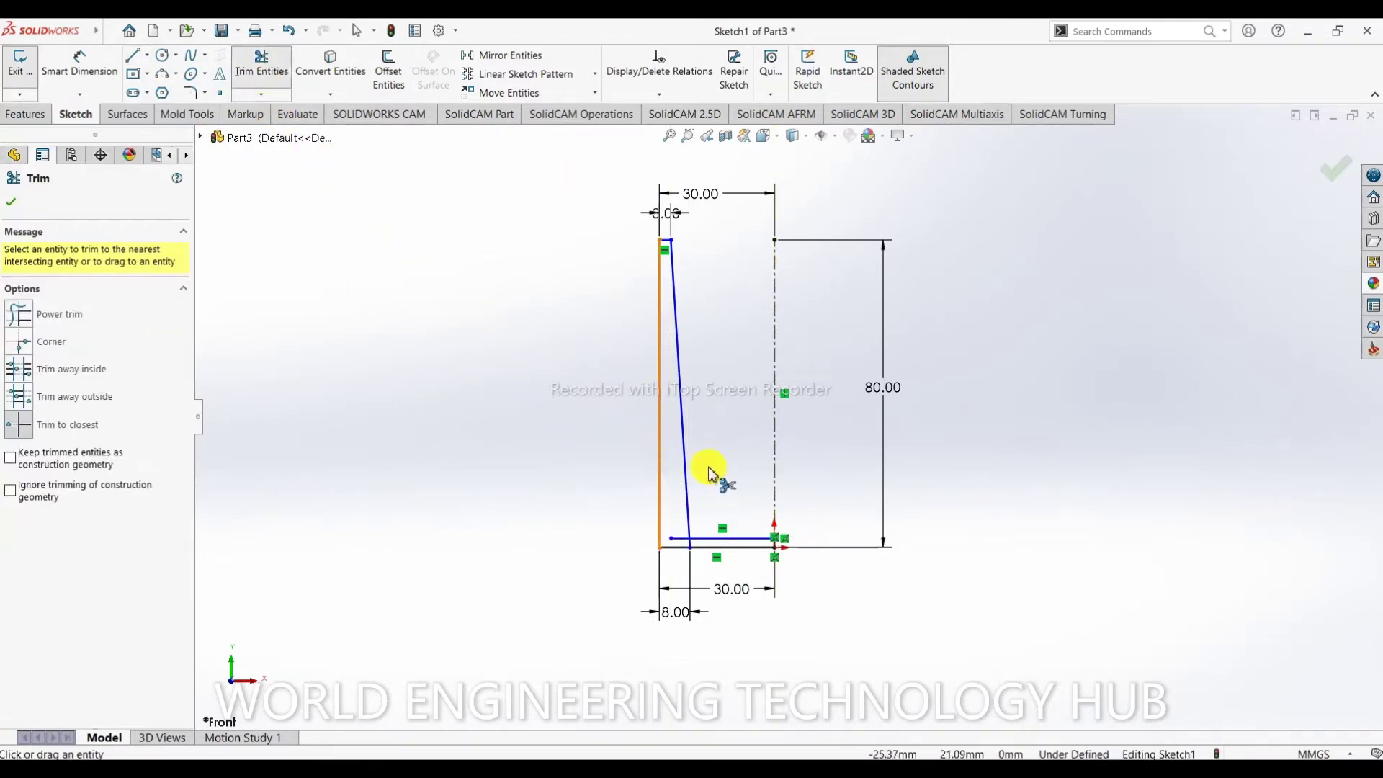
# - Dimension the vertical gap between the two horizontal lines at the base to 2 mm
pyautogui.click(79, 68)
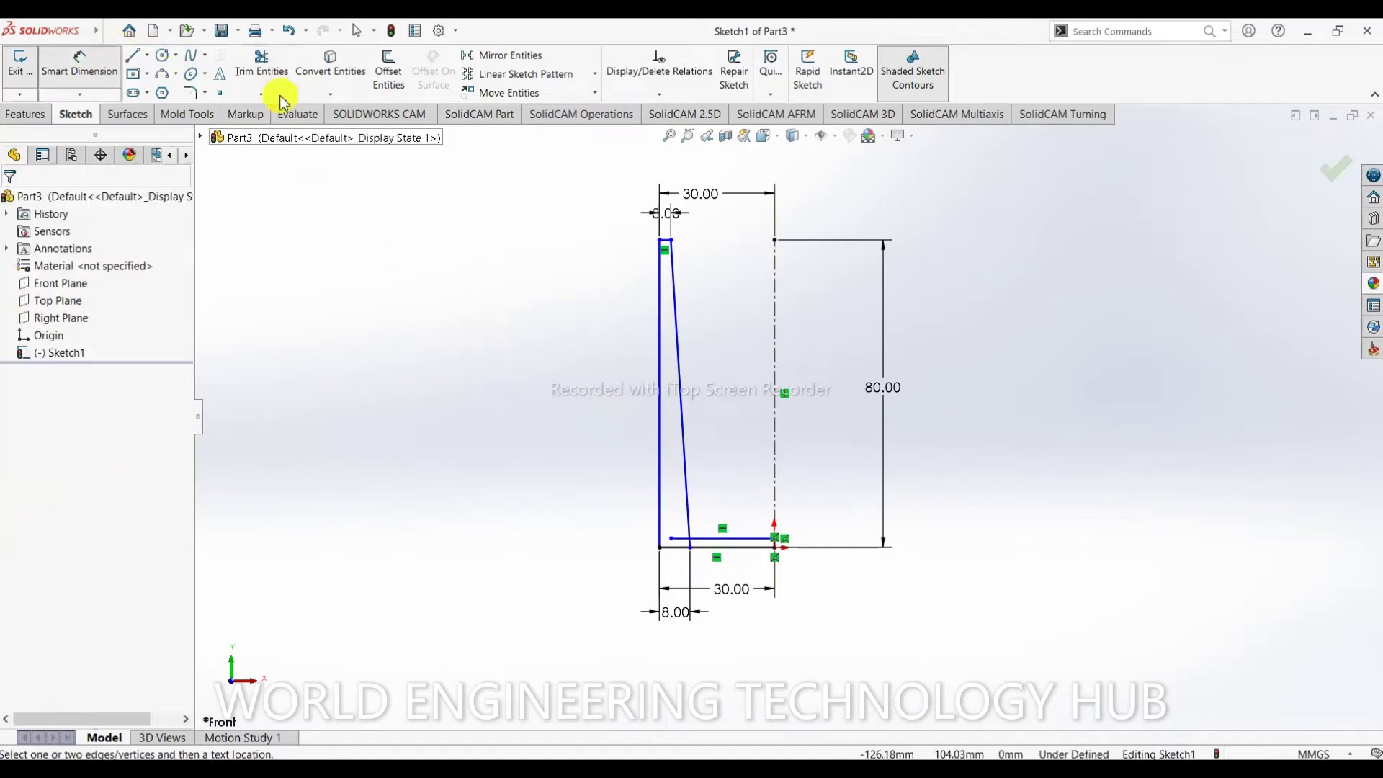
pyautogui.scroll(-5, 779, 542)
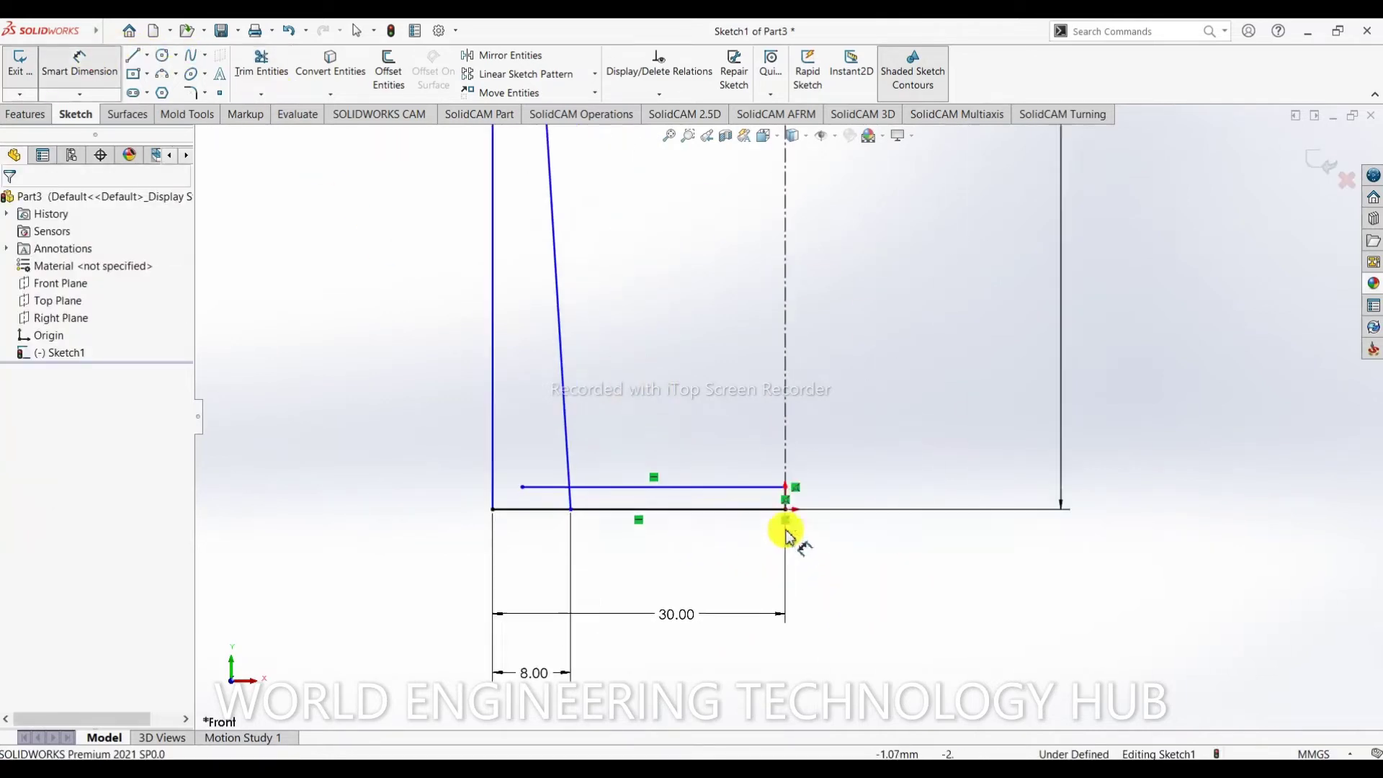
pyautogui.click(789, 486)
pyautogui.click(852, 490)
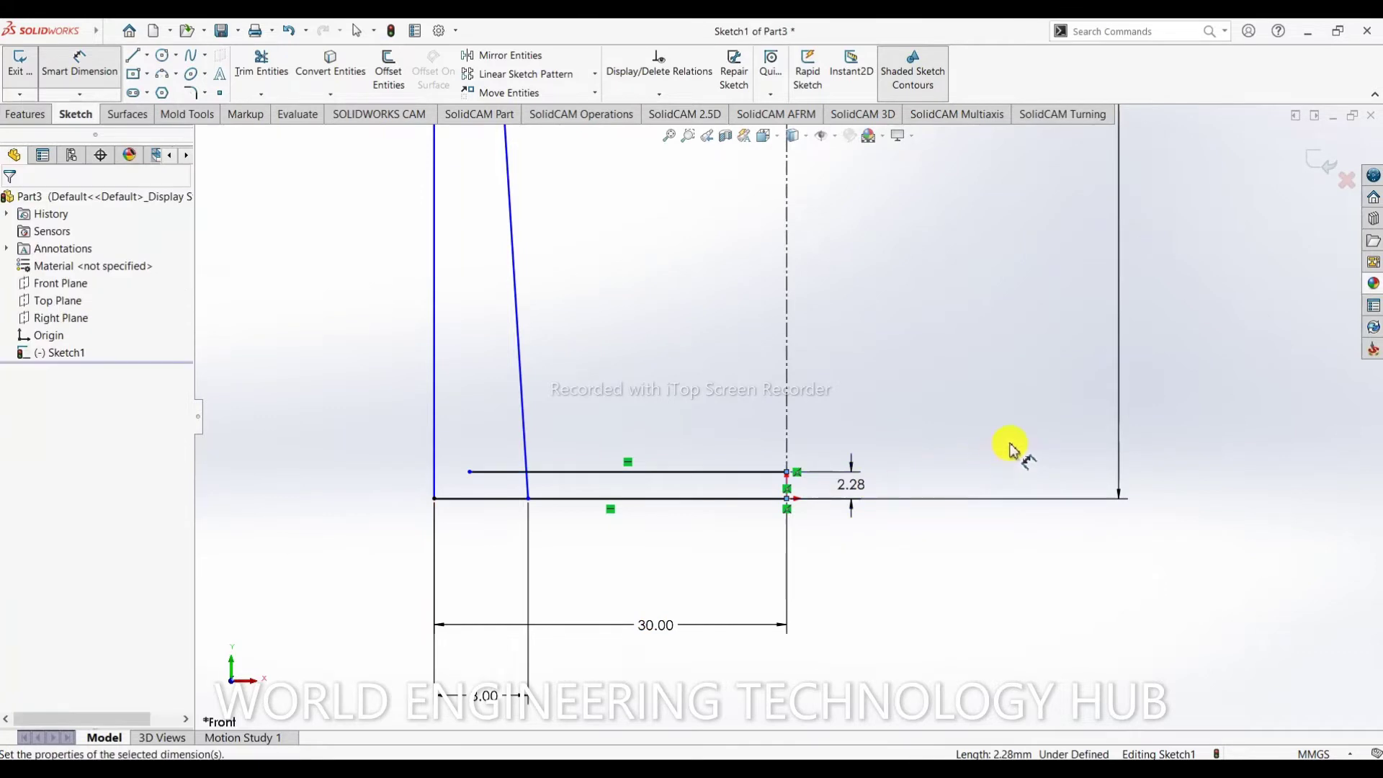
pyautogui.write('2')
pyautogui.press('Return')
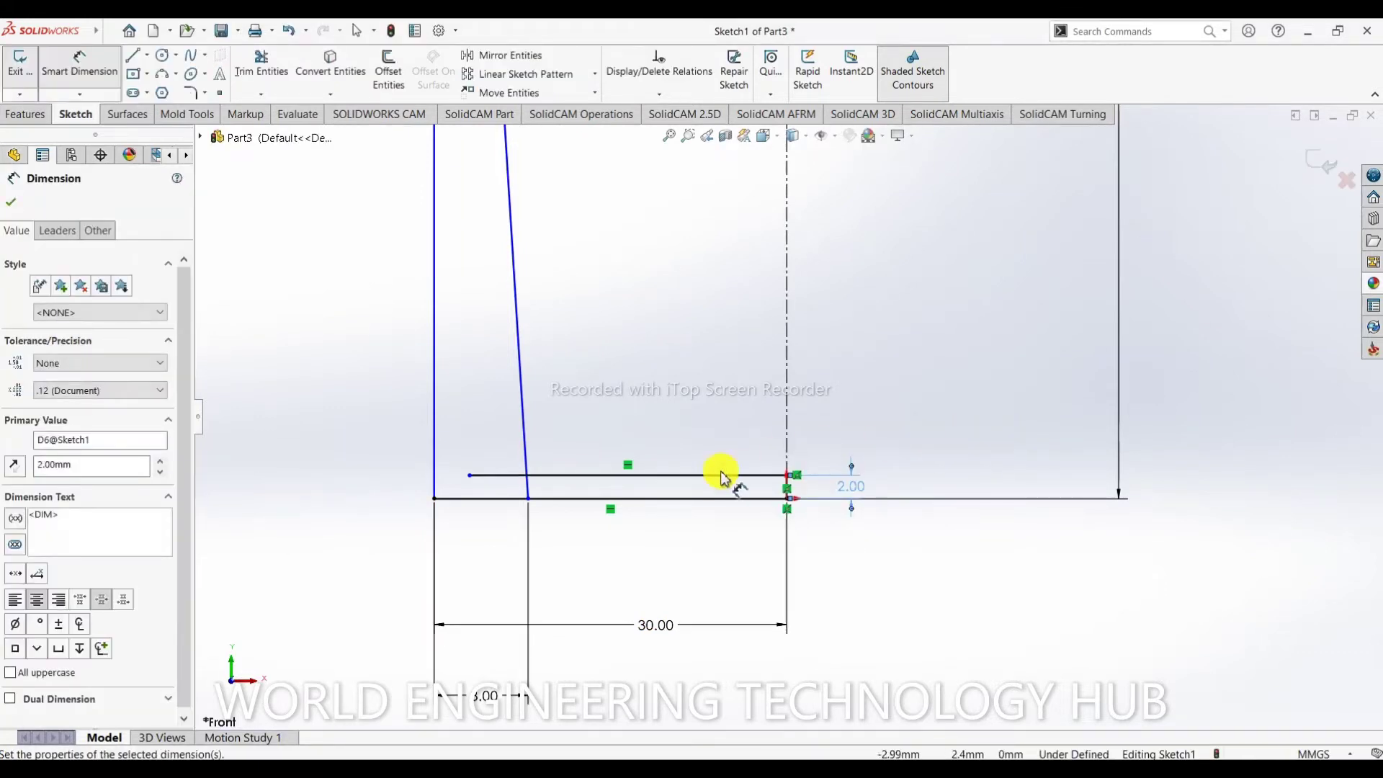
# - Trim the upper base line's overhang and the slanted line's portion below it, accepting deletion of the associated dimension
pyautogui.click(261, 64)
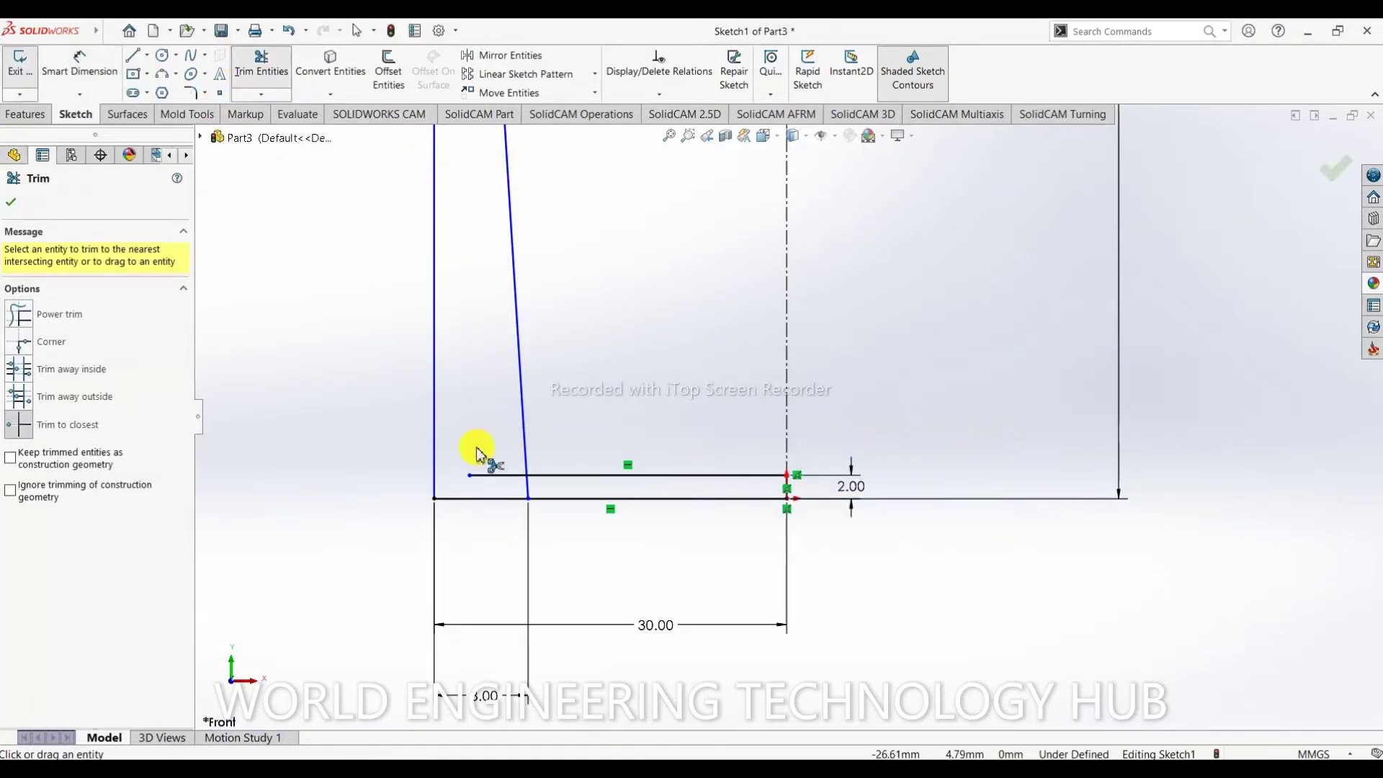
pyautogui.click(531, 494)
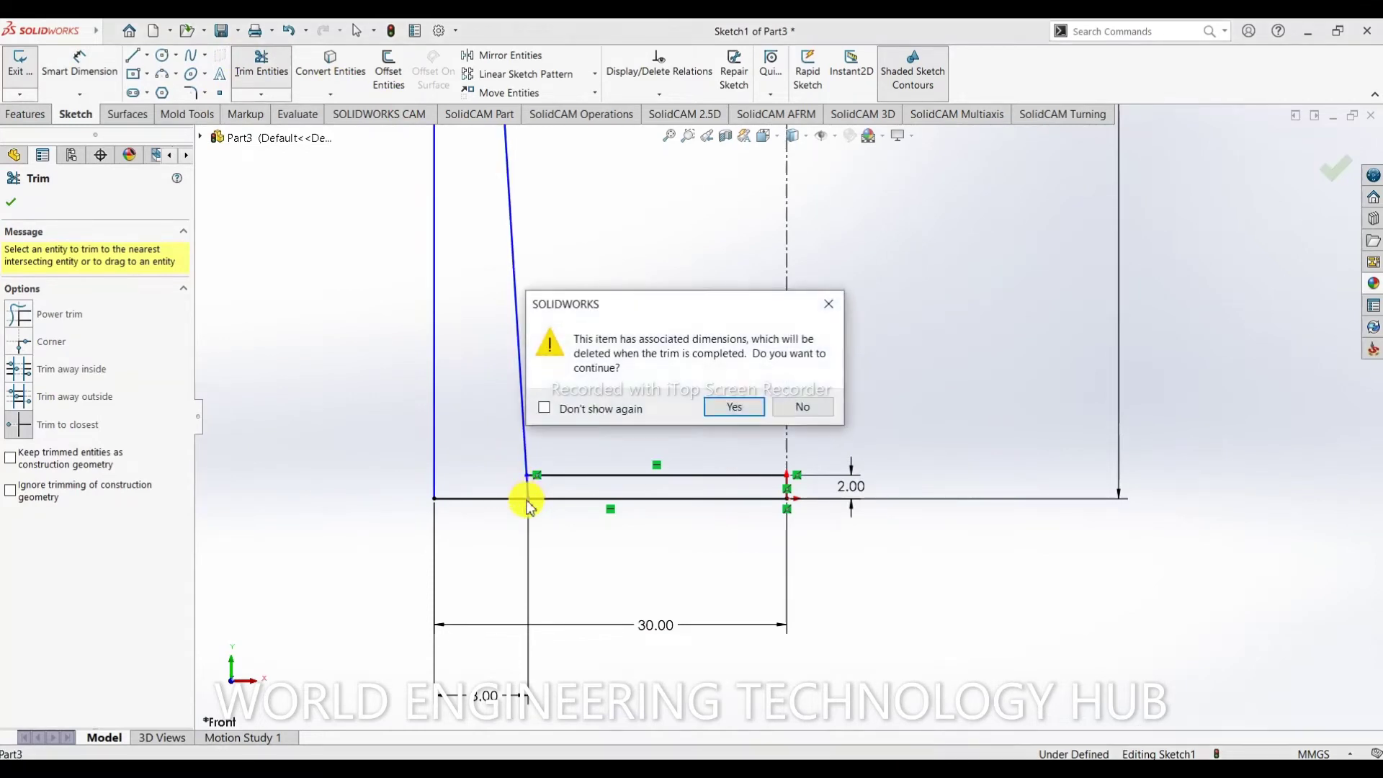
pyautogui.click(724, 408)
# - Examine the complete wall and floor profile together with its dimensions
pyautogui.scroll(4, 603, 642)
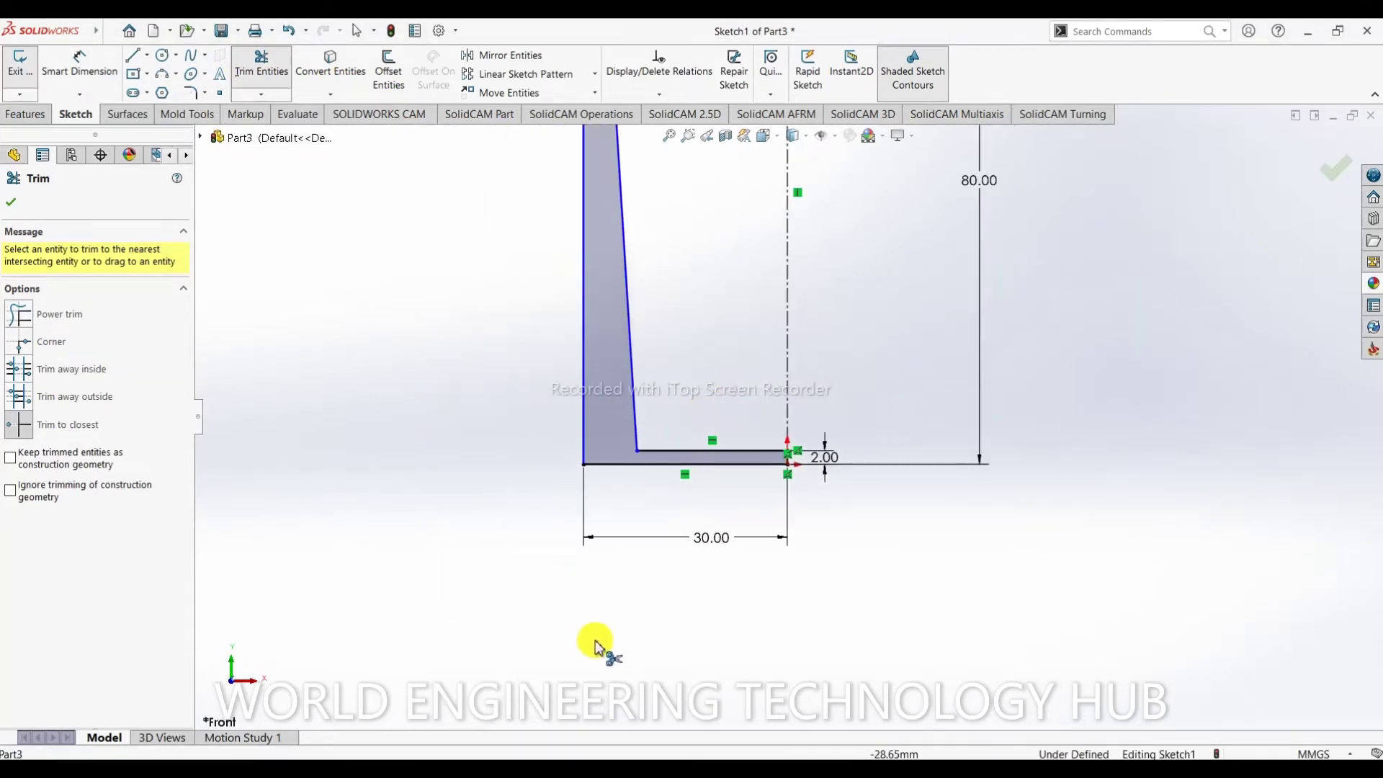
pyautogui.scroll(-1, 755, 298)
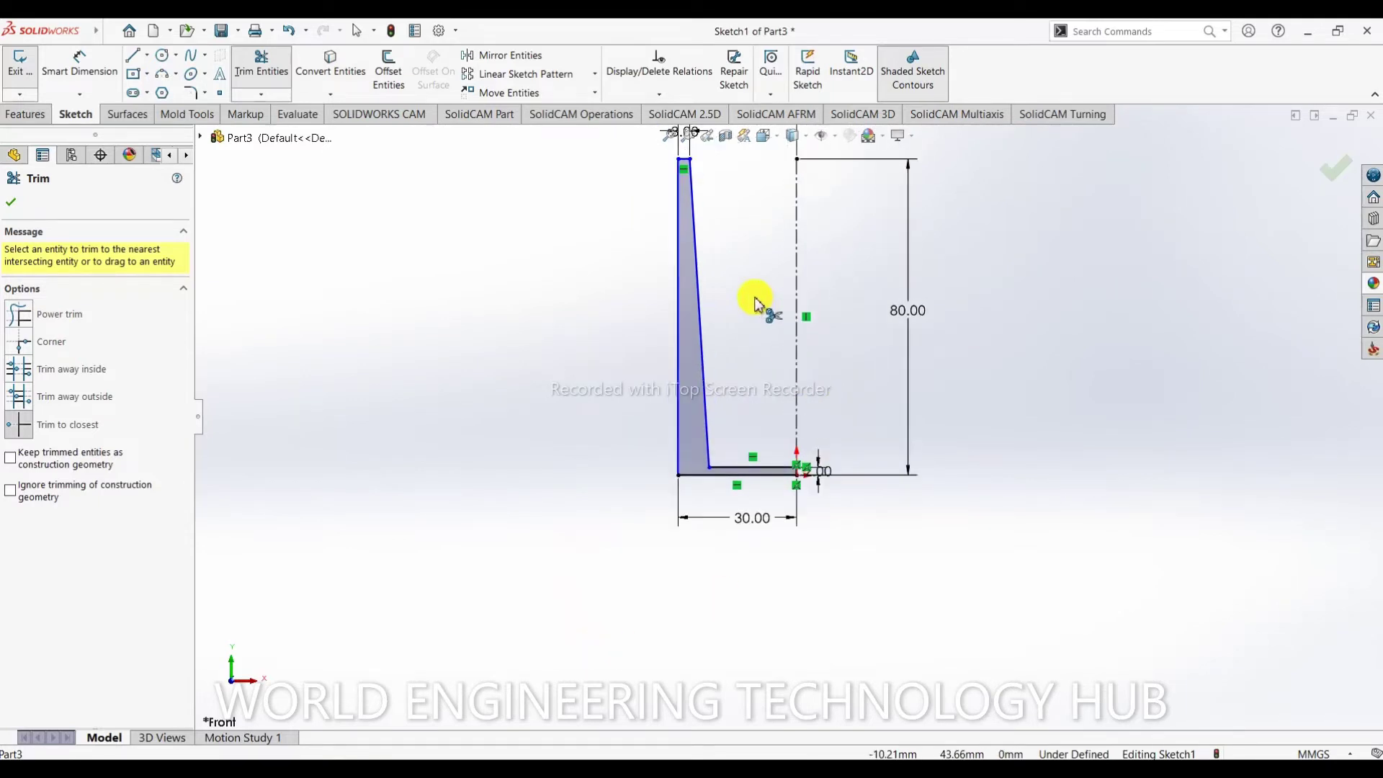
pyautogui.scroll(1, 754, 300)
pyautogui.scroll(1, 763, 287)
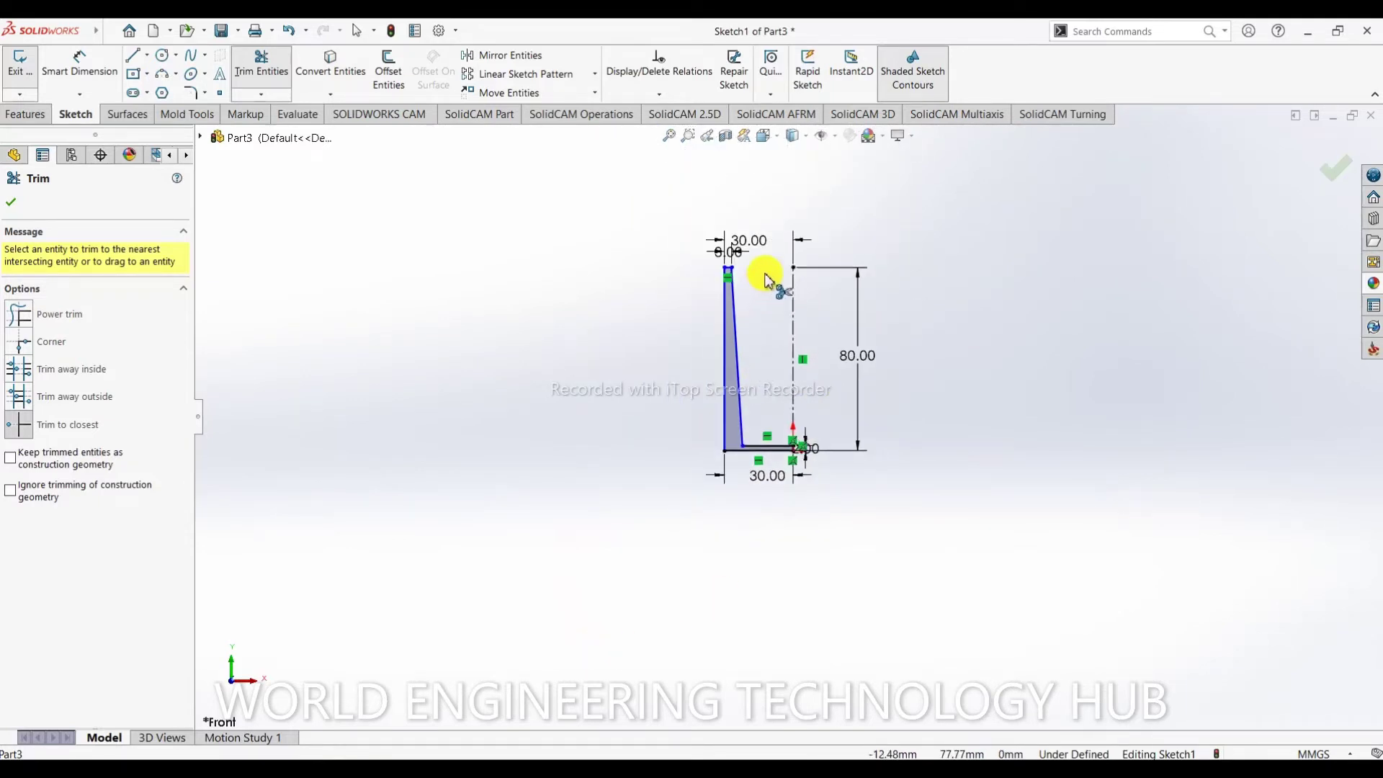
pyautogui.scroll(-2, 769, 278)
pyautogui.scroll(1, 793, 603)
pyautogui.scroll(-2, 794, 605)
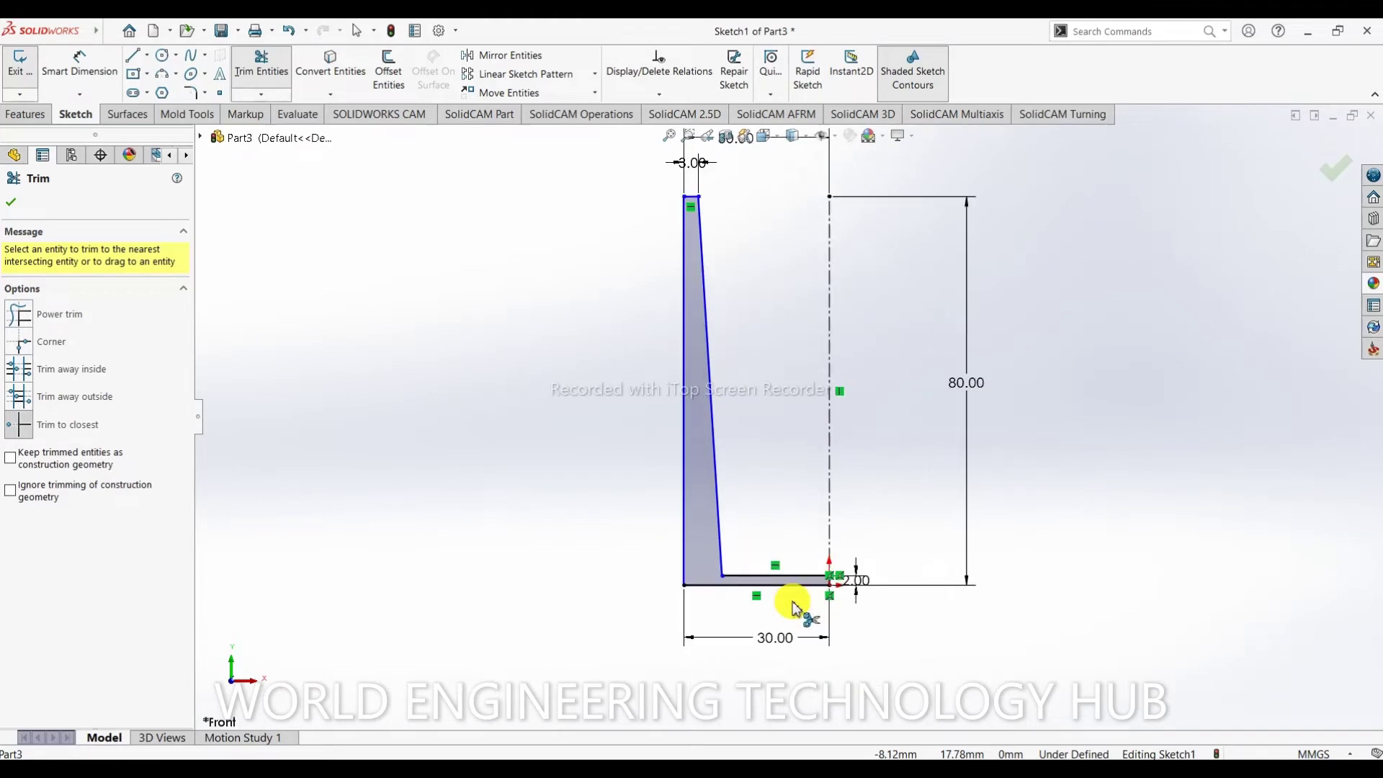
pyautogui.scroll(1, 797, 598)
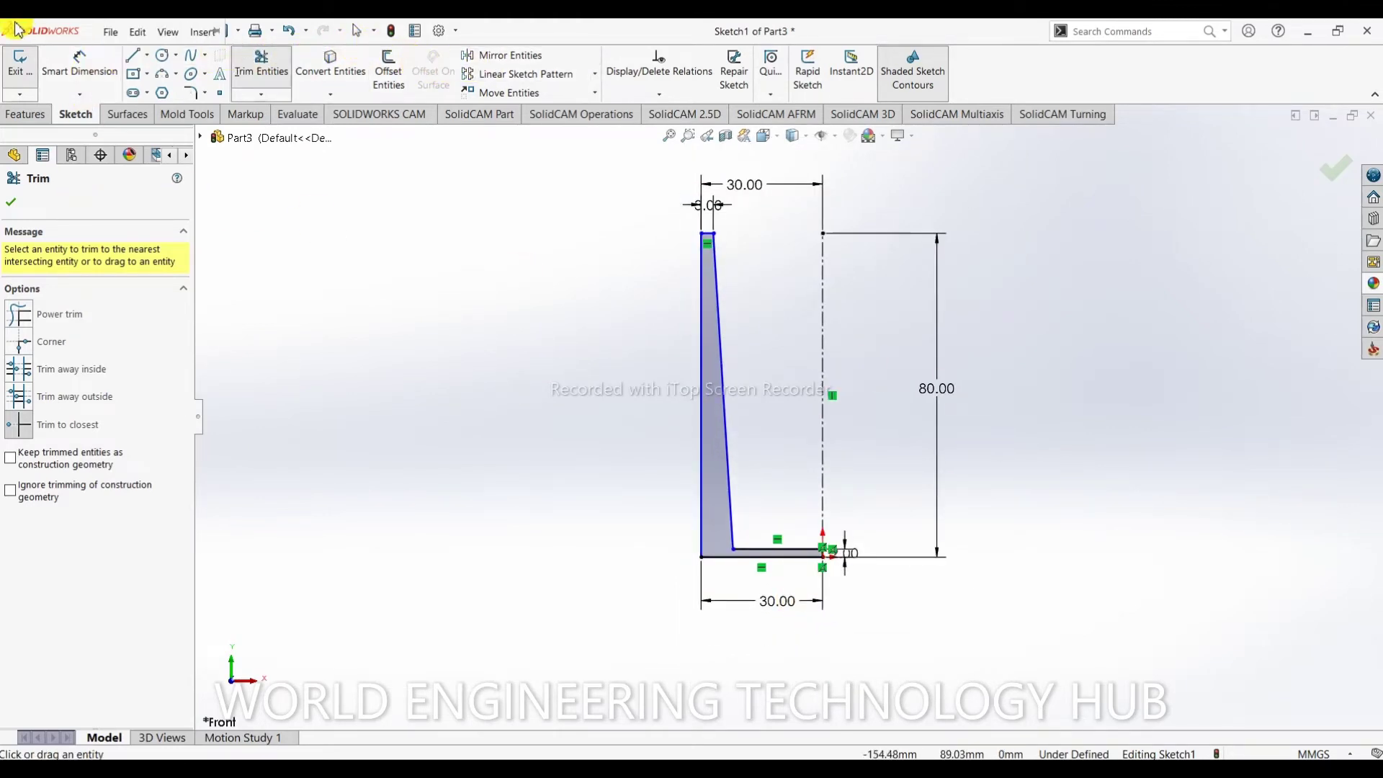
# - Revolve the profile 360 degrees about the vertical centerline as a boss
pyautogui.click(51, 112)
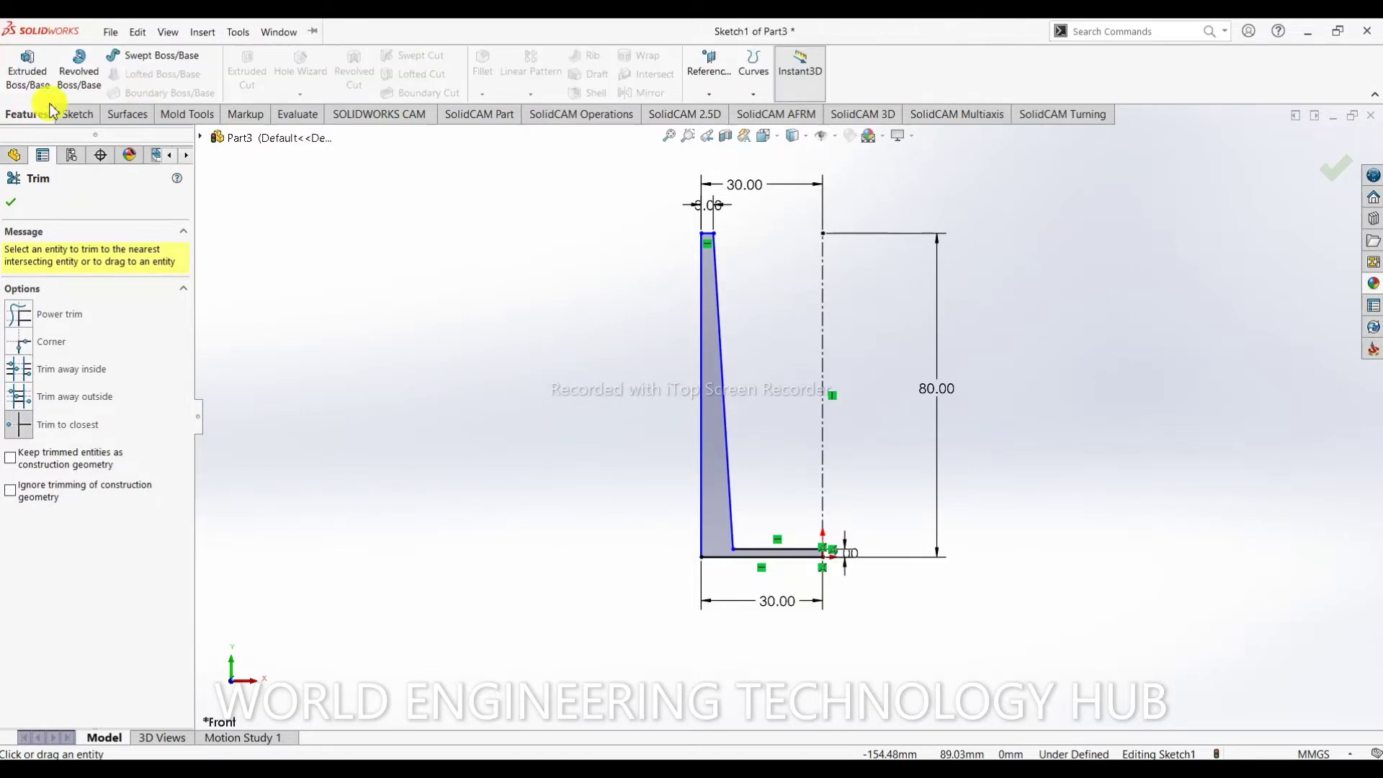
pyautogui.click(78, 76)
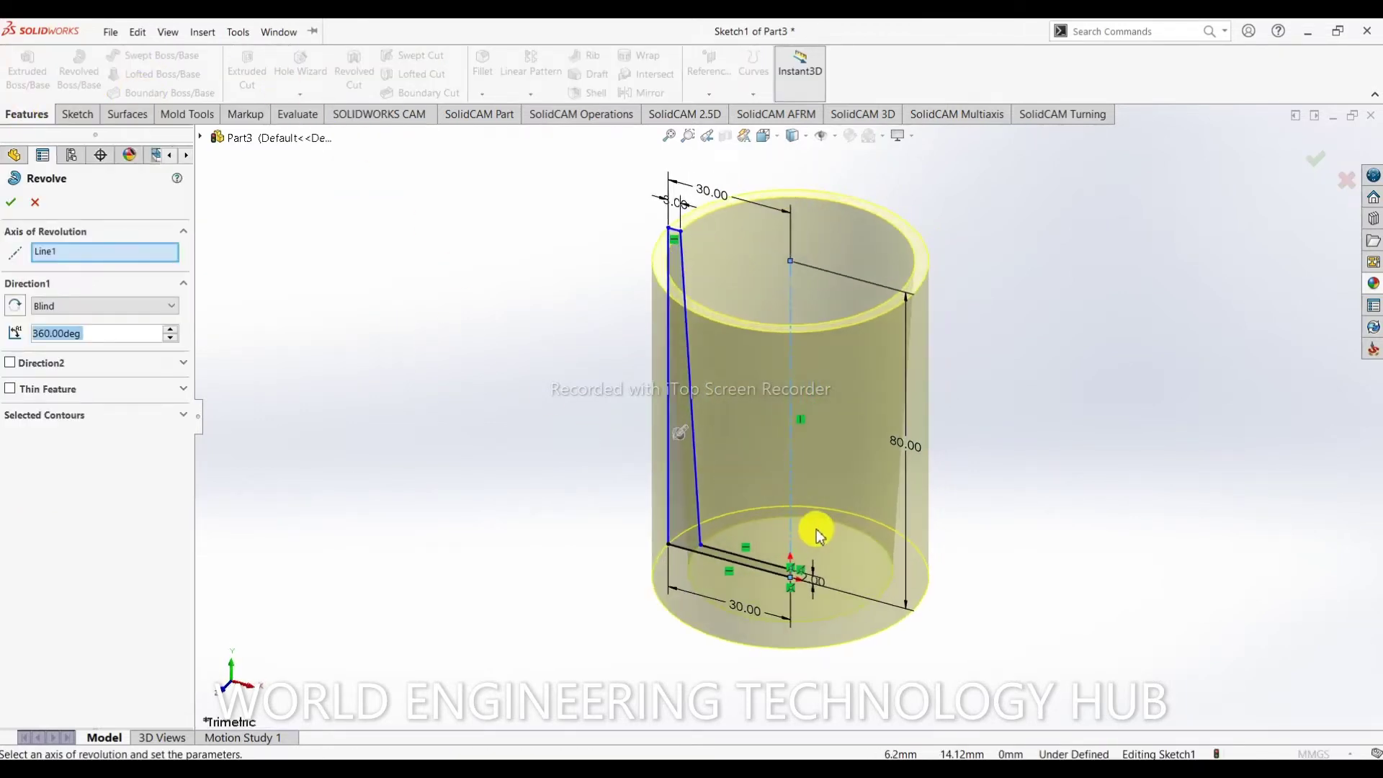
pyautogui.moveTo(812, 531)
pyautogui.mouseDown(button='middle')
pyautogui.moveTo(819, 302)
pyautogui.moveTo(916, 312)
pyautogui.moveTo(964, 343)
pyautogui.moveTo(837, 451)
pyautogui.moveTo(754, 401)
pyautogui.moveTo(740, 310)
pyautogui.moveTo(744, 401)
pyautogui.moveTo(837, 534)
pyautogui.moveTo(948, 506)
pyautogui.moveTo(909, 470)
pyautogui.moveTo(858, 500)
pyautogui.moveTo(861, 586)
pyautogui.moveTo(872, 519)
pyautogui.moveTo(828, 531)
pyautogui.mouseUp(button='middle')
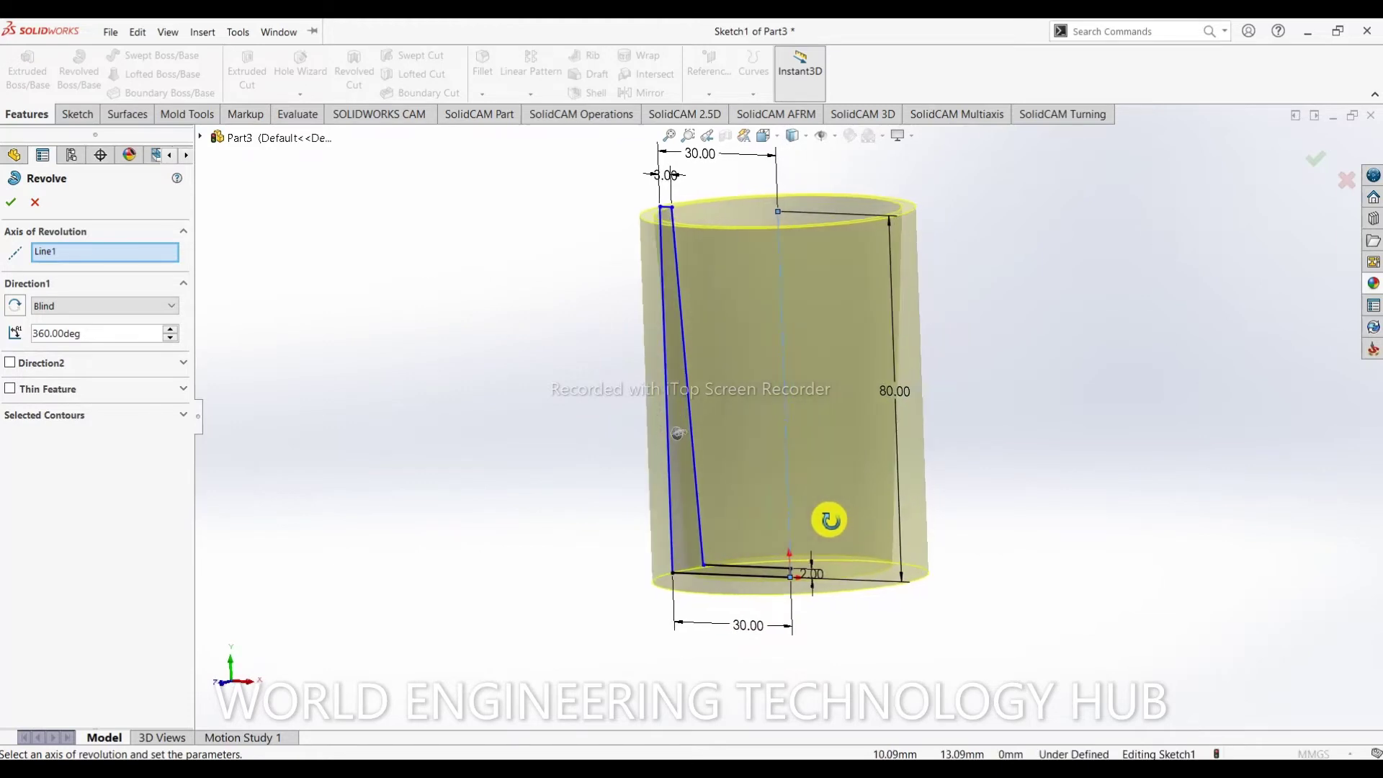
pyautogui.click(13, 206)
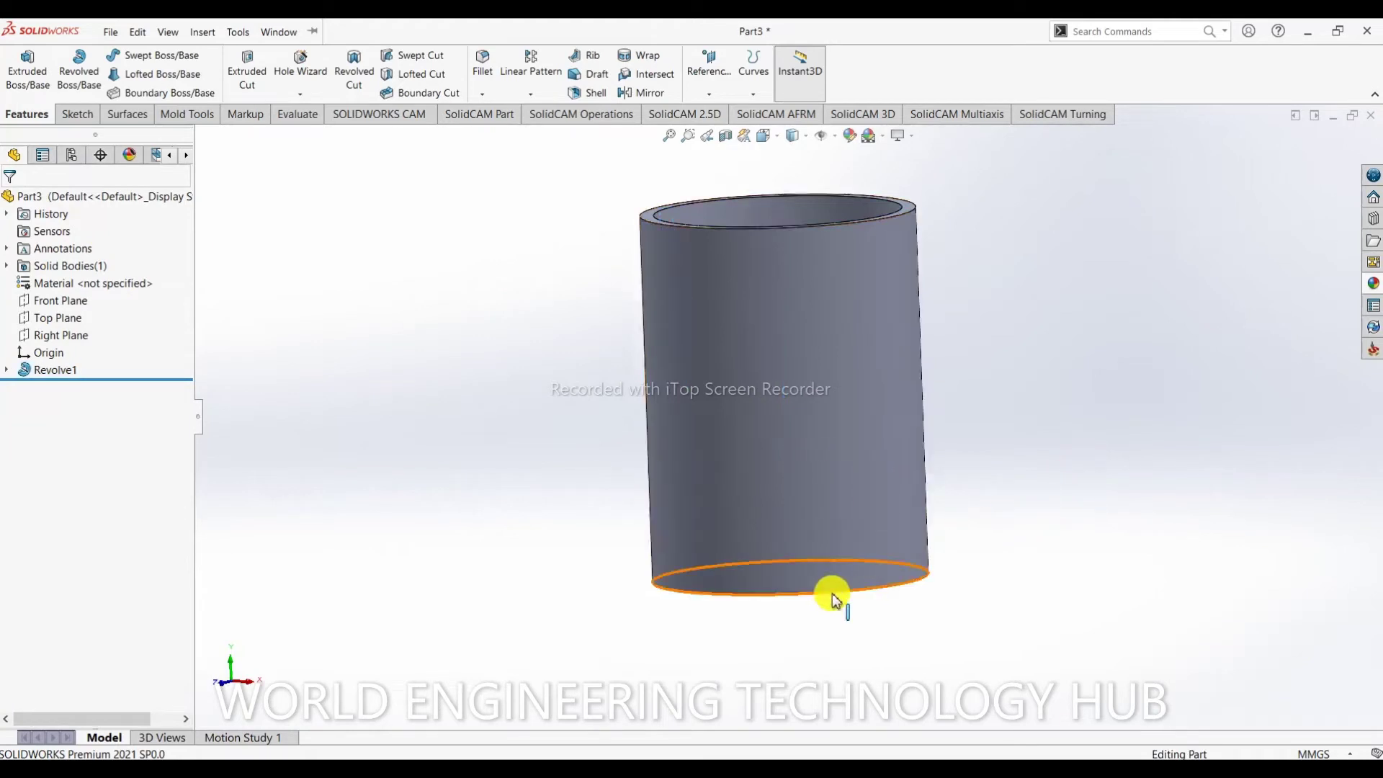
# - Display the revolved cup in wireframe in the Front view to examine its tapered inner wall and floor
pyautogui.scroll(3, 831, 592)
pyautogui.scroll(-3, 816, 458)
pyautogui.moveTo(814, 438); pyautogui.dragTo(828, 312, button='middle')
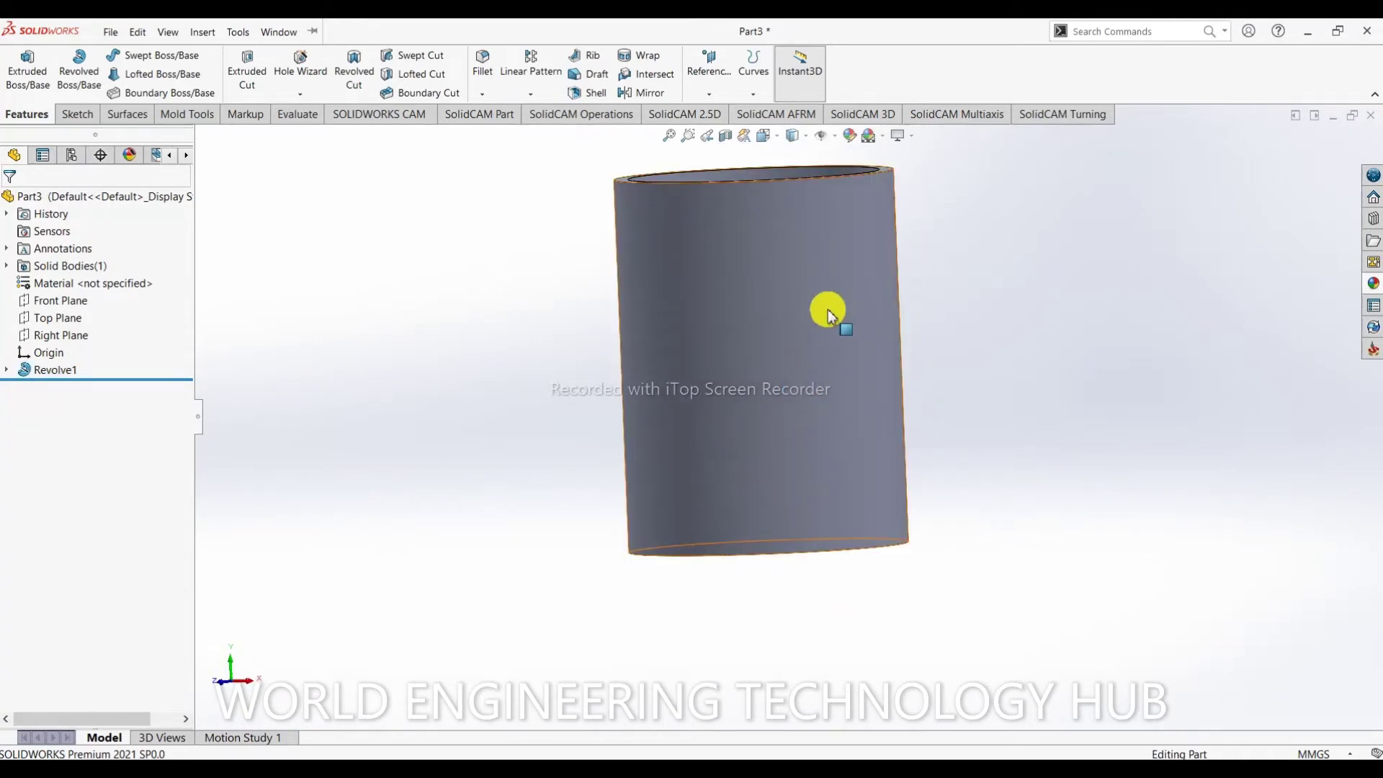
pyautogui.click(794, 137)
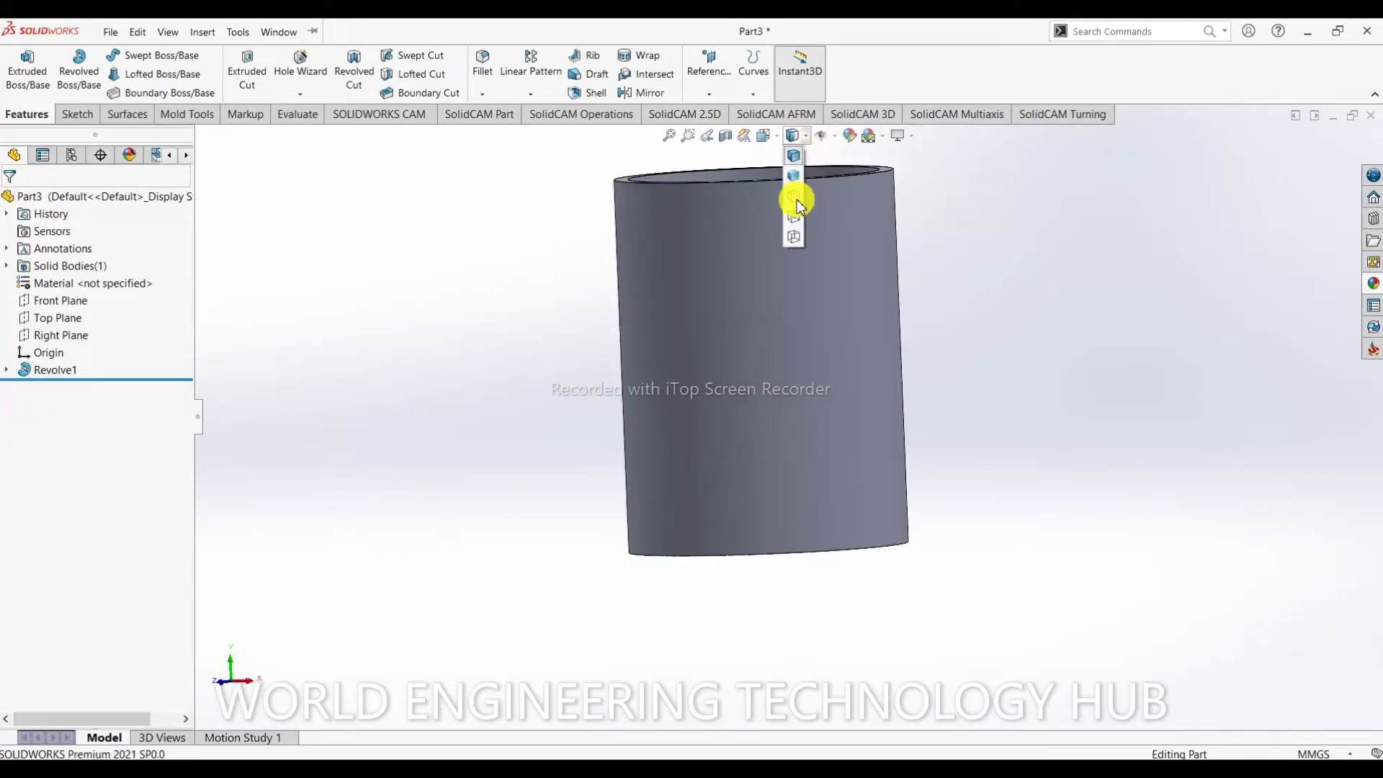
pyautogui.click(794, 236)
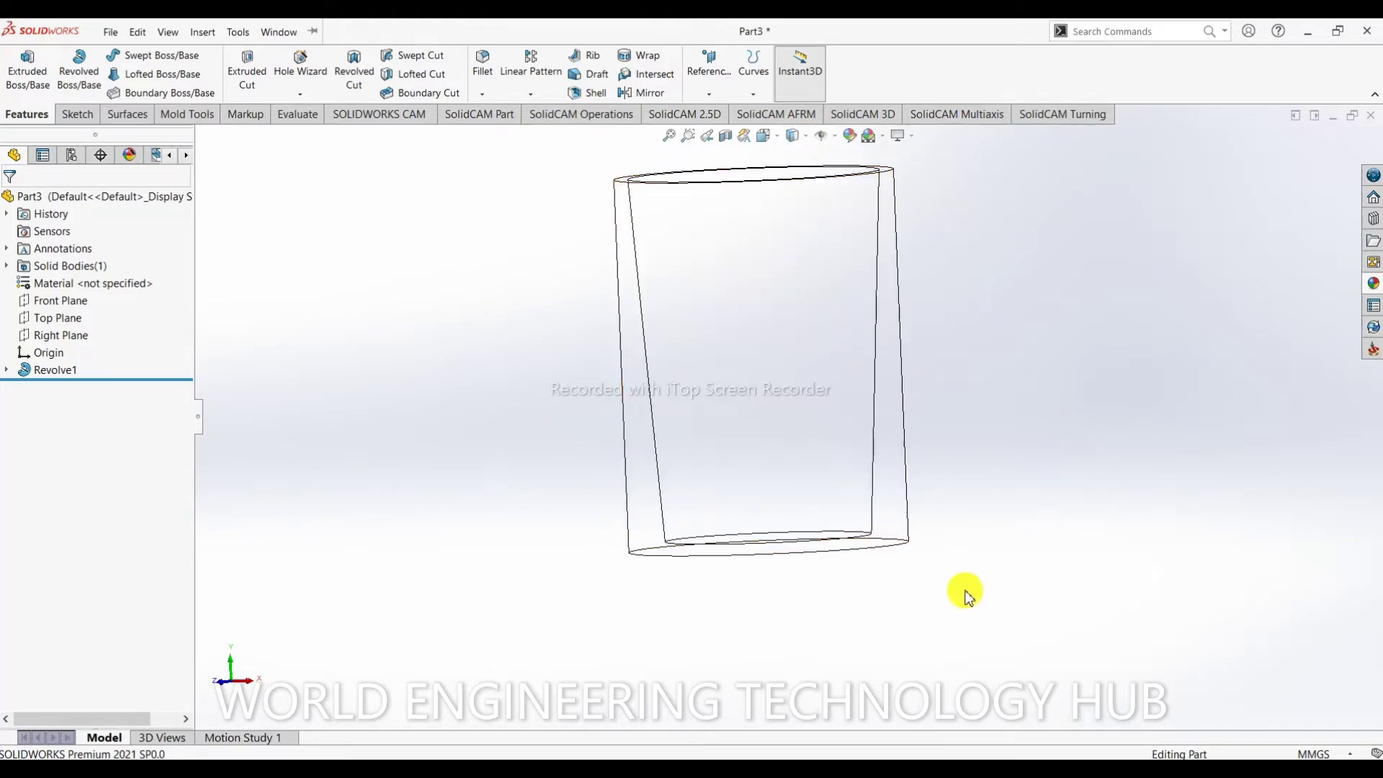
pyautogui.moveTo(966, 597); pyautogui.dragTo(798, 276, button='middle')
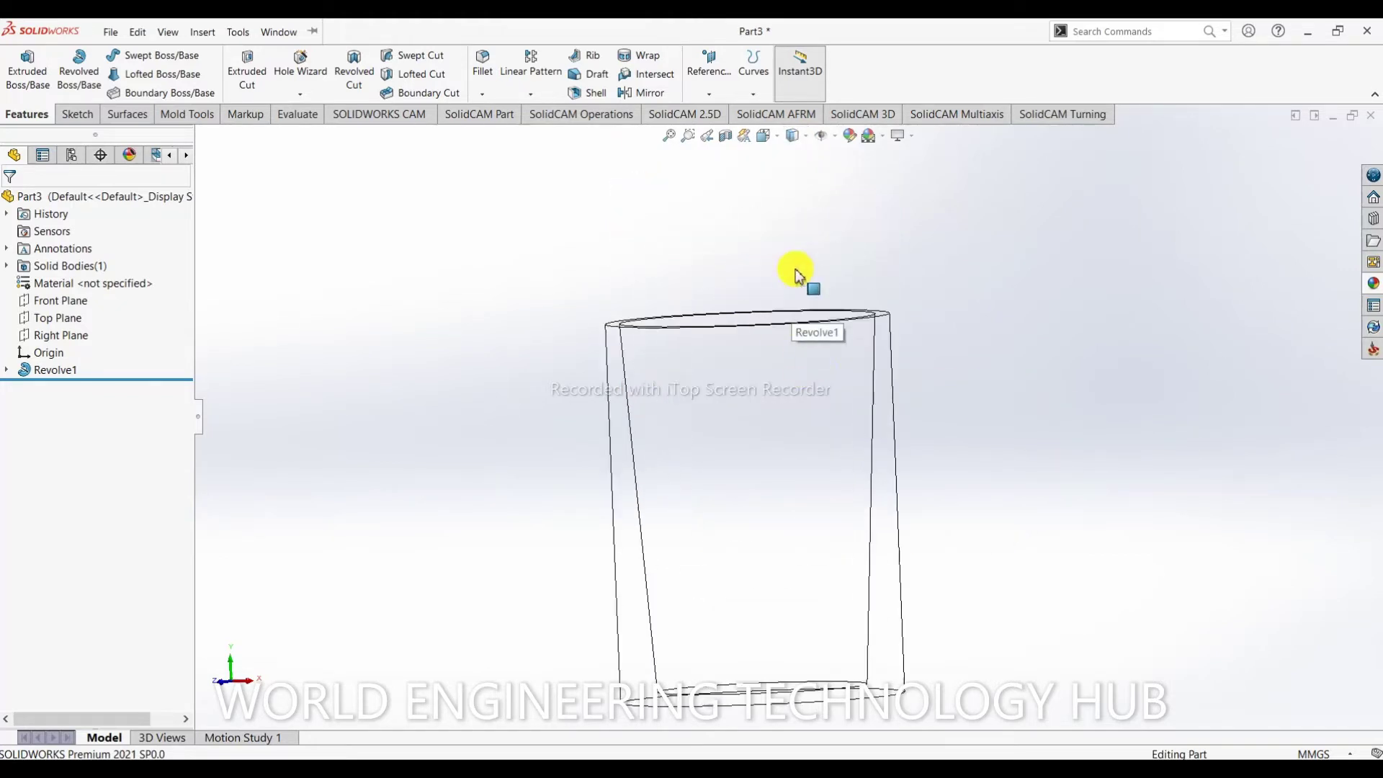
pyautogui.click(767, 138)
pyautogui.click(771, 194)
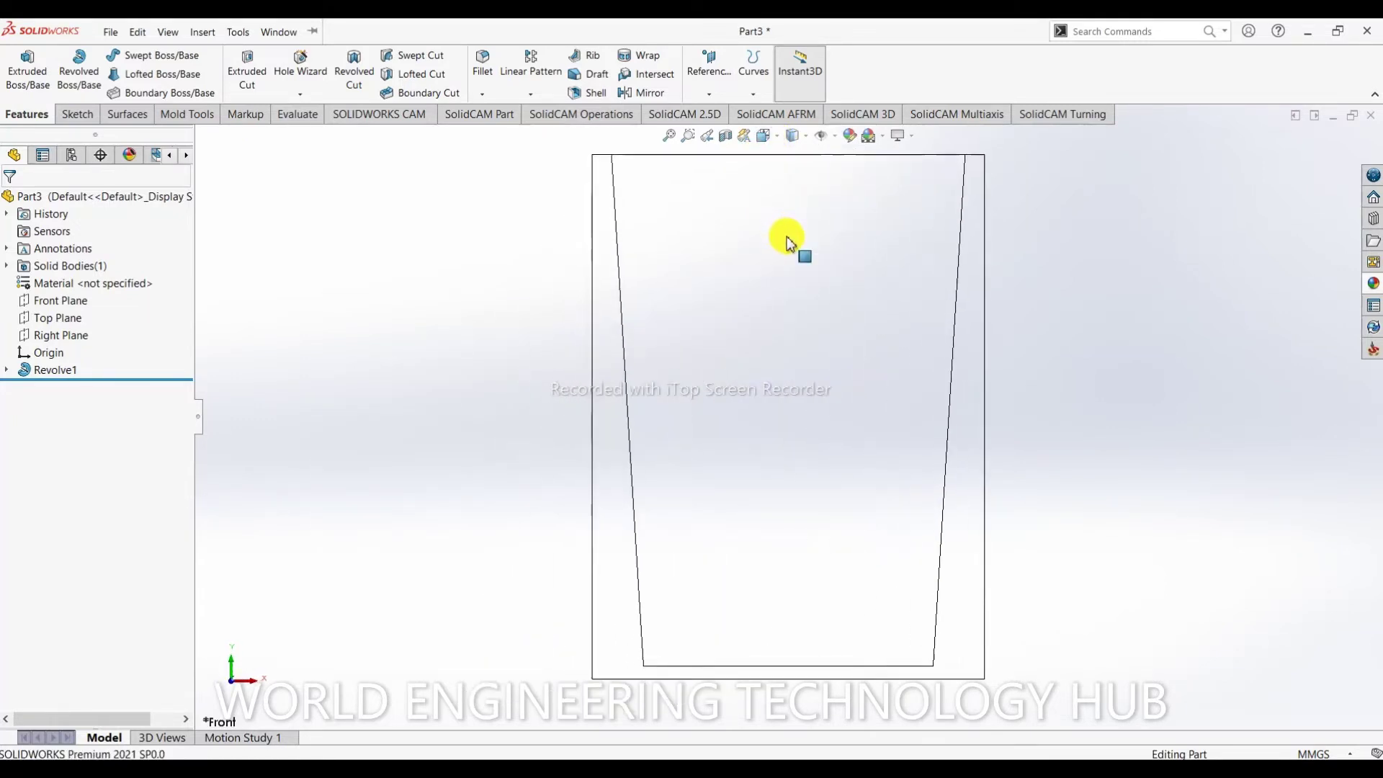
# - Switch the cup back to shaded display with edges and view its open rim from above
pyautogui.click(804, 140)
pyautogui.click(795, 158)
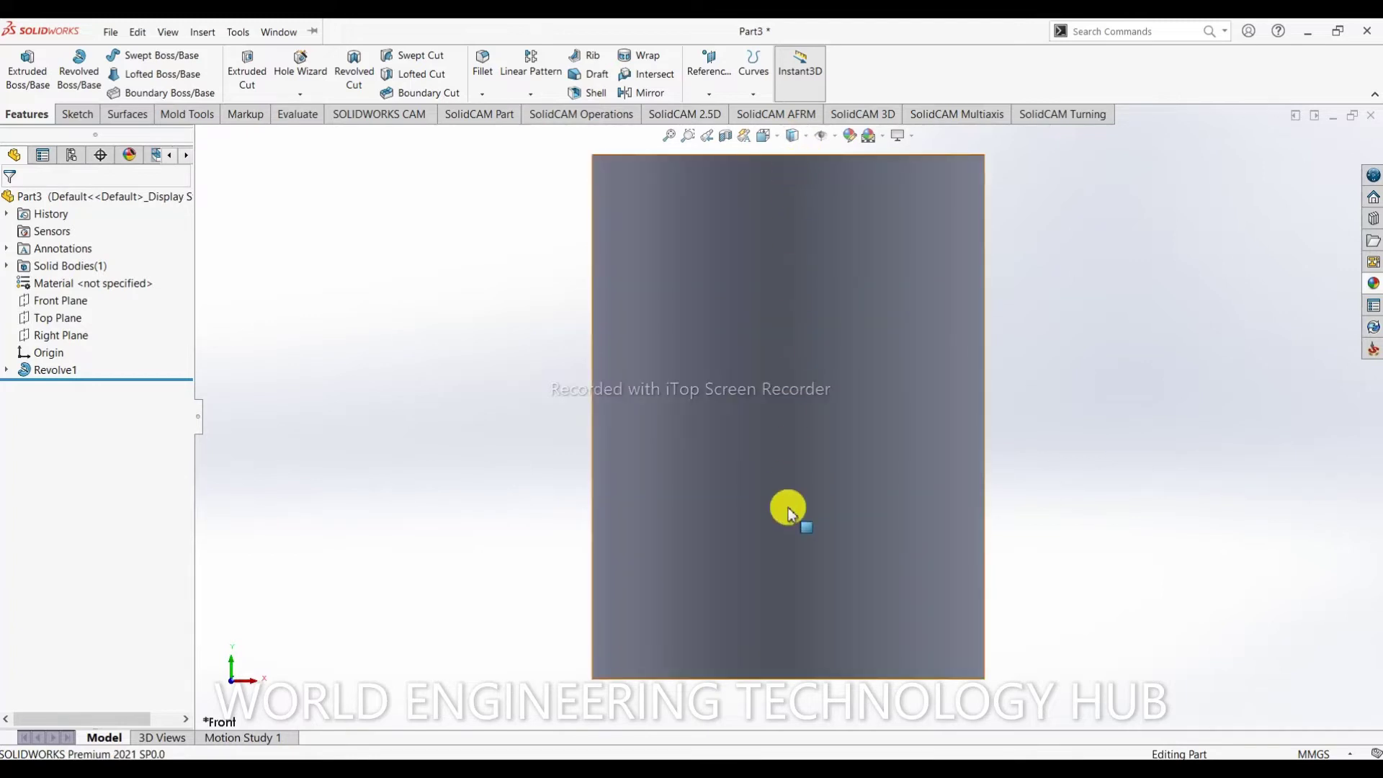
pyautogui.scroll(4, 787, 508)
pyautogui.moveTo(811, 308); pyautogui.dragTo(812, 504, button='middle')
pyautogui.scroll(-4, 788, 424)
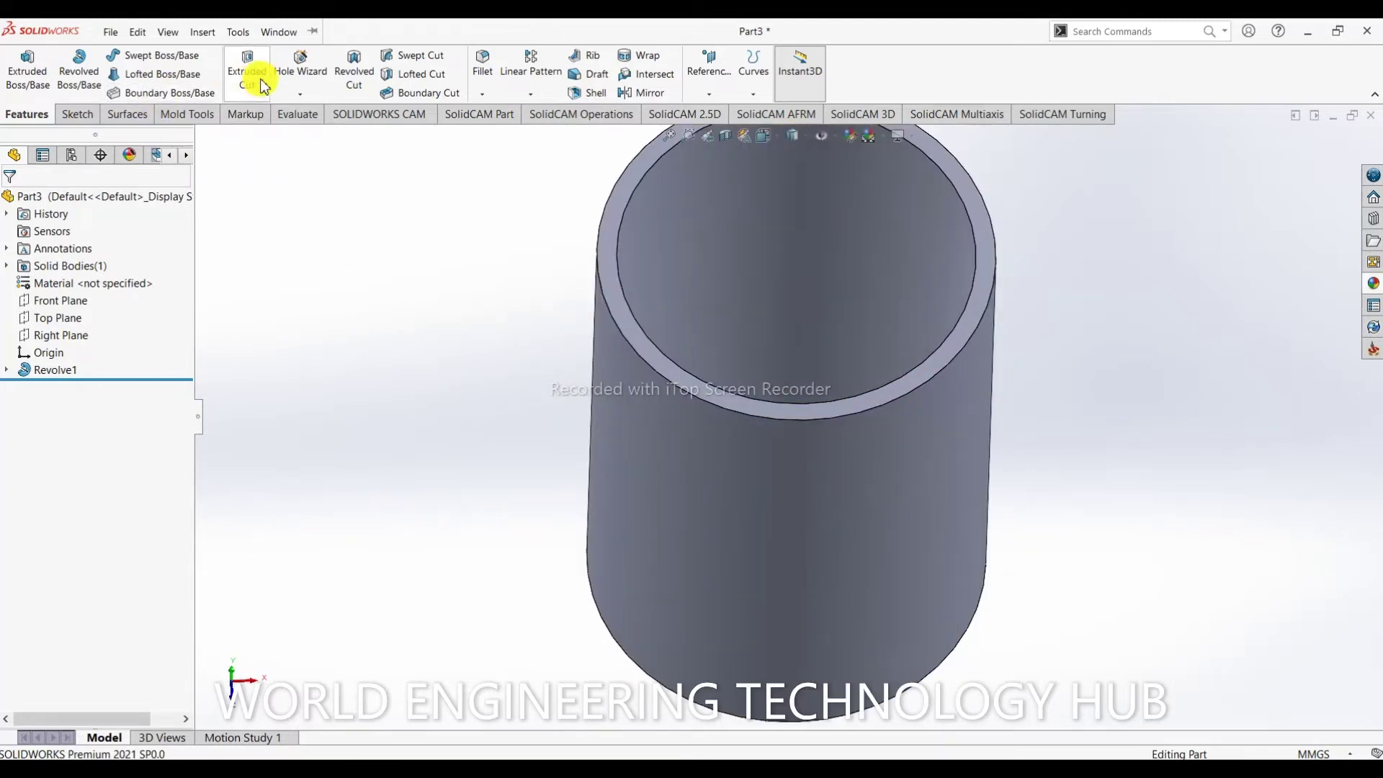
# - Fillet the outer edge of the cup's top rim with a 1 mm radius
pyautogui.click(484, 76)
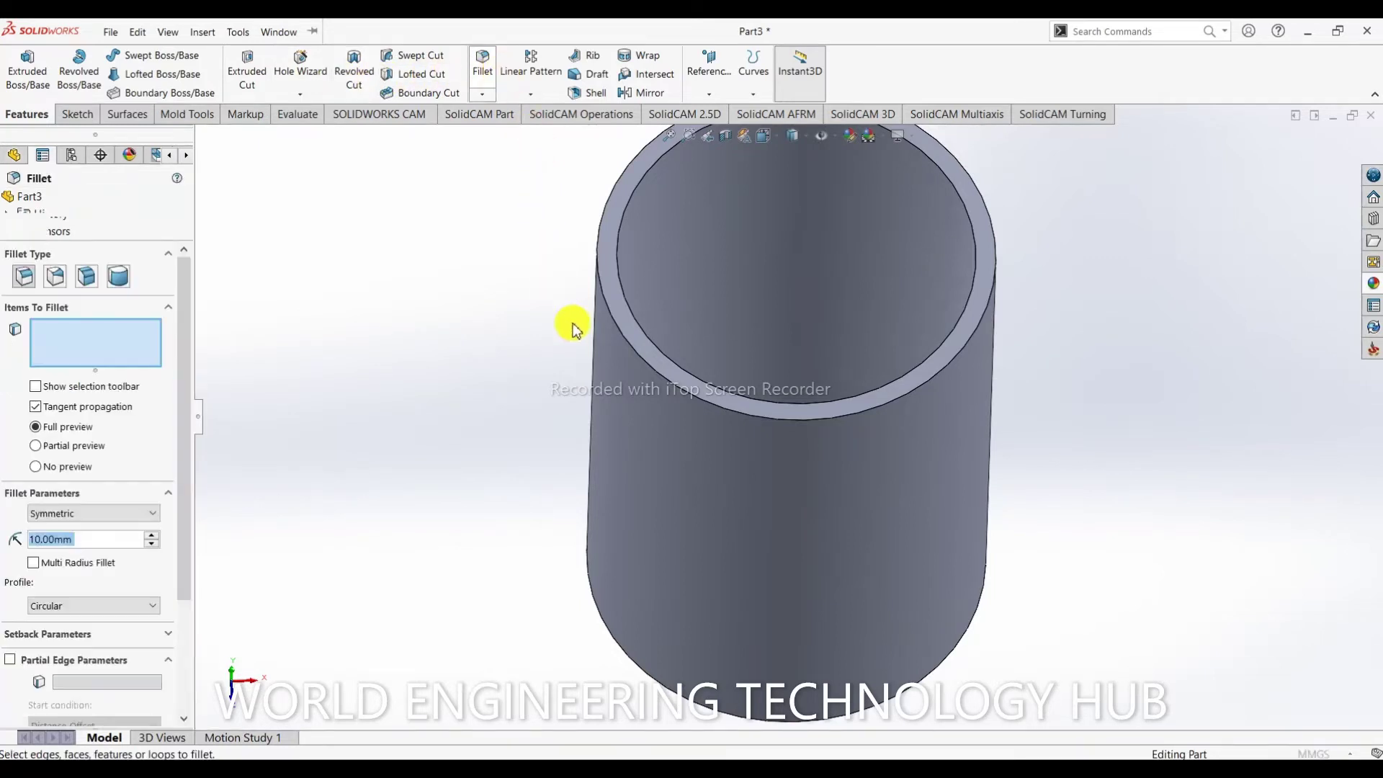
pyautogui.click(629, 346)
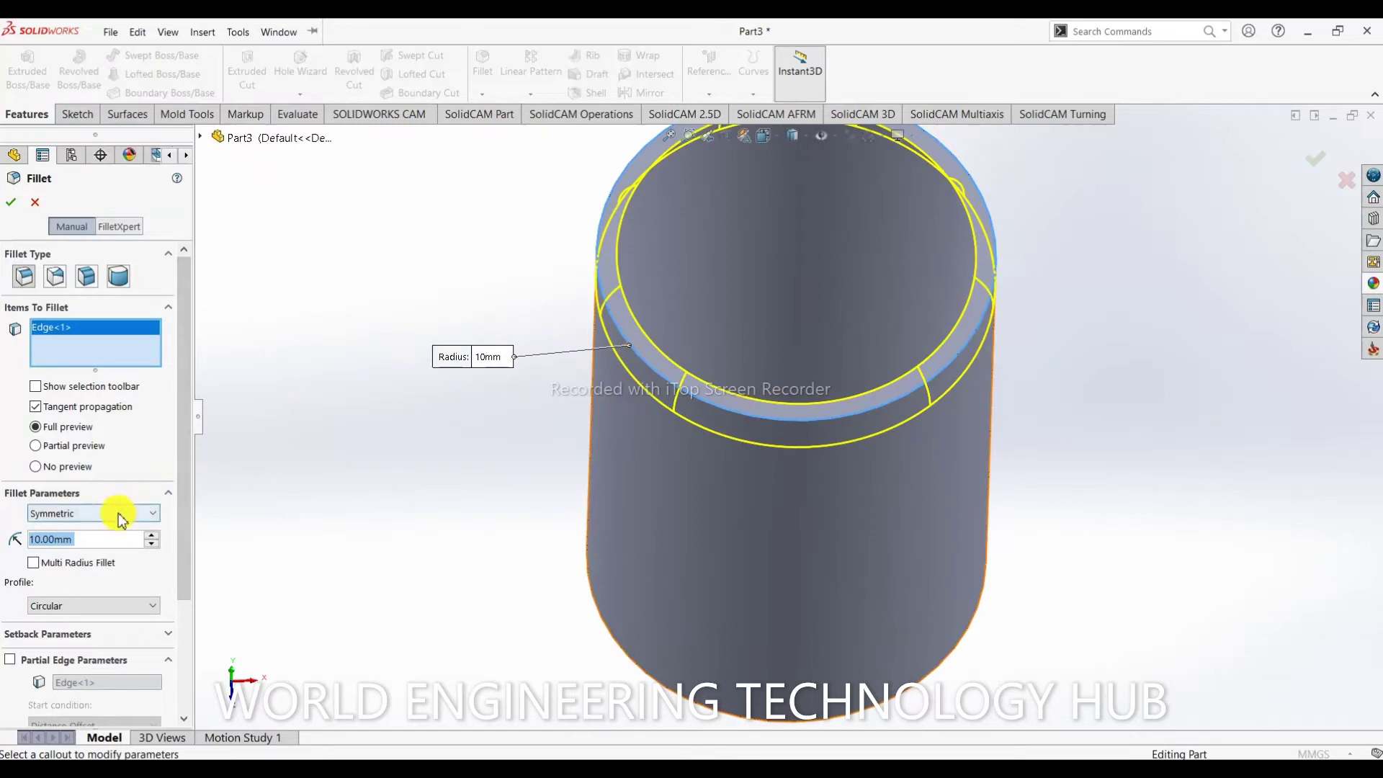
pyautogui.write('2')
pyautogui.press('Return')
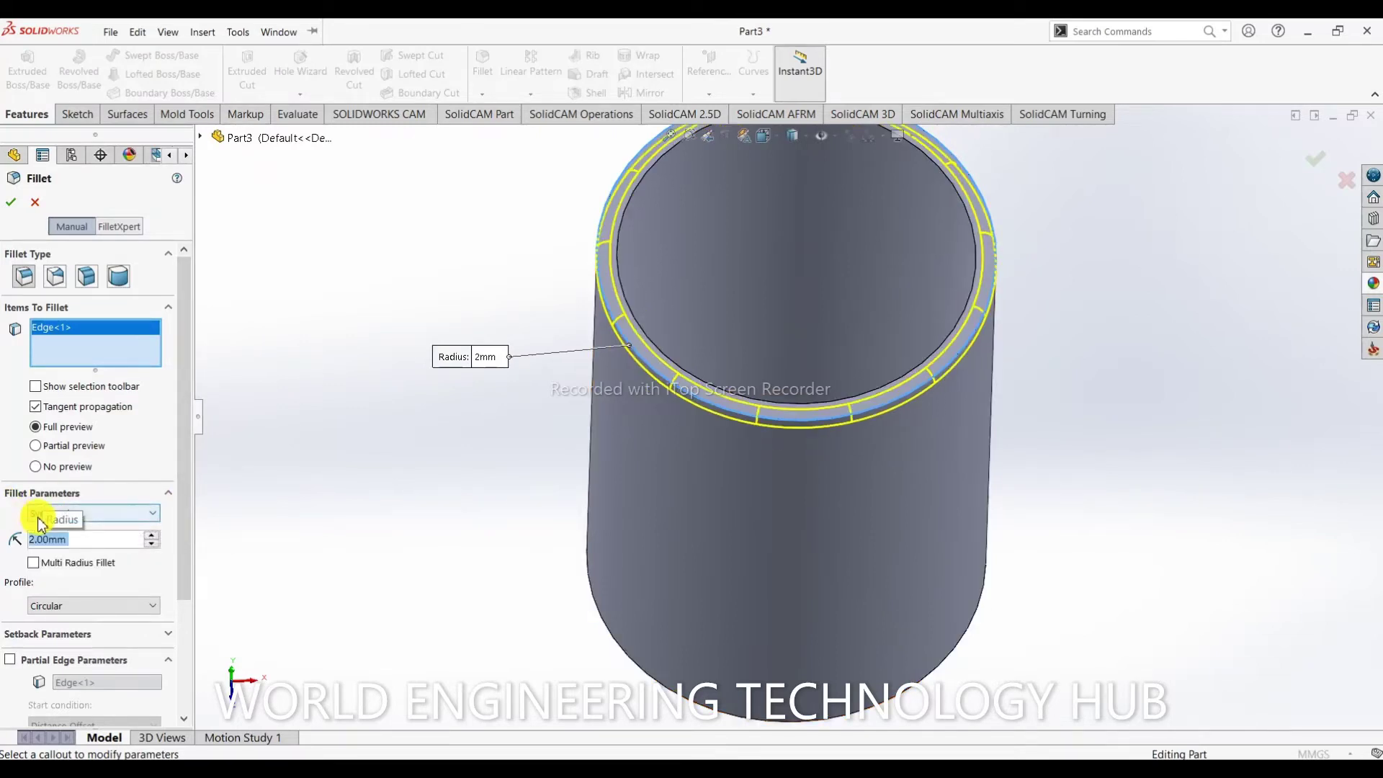
pyautogui.write('1')
pyautogui.press('Return')
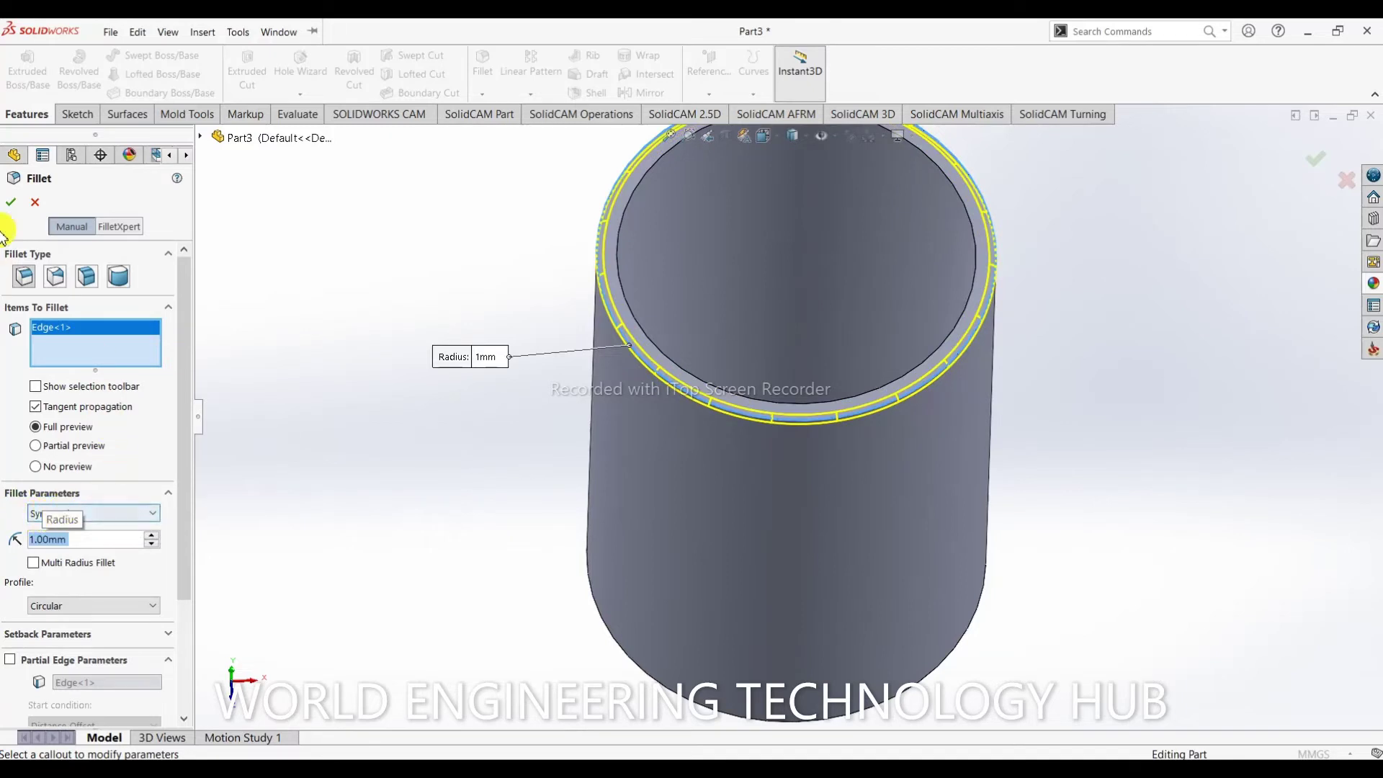
pyautogui.click(13, 204)
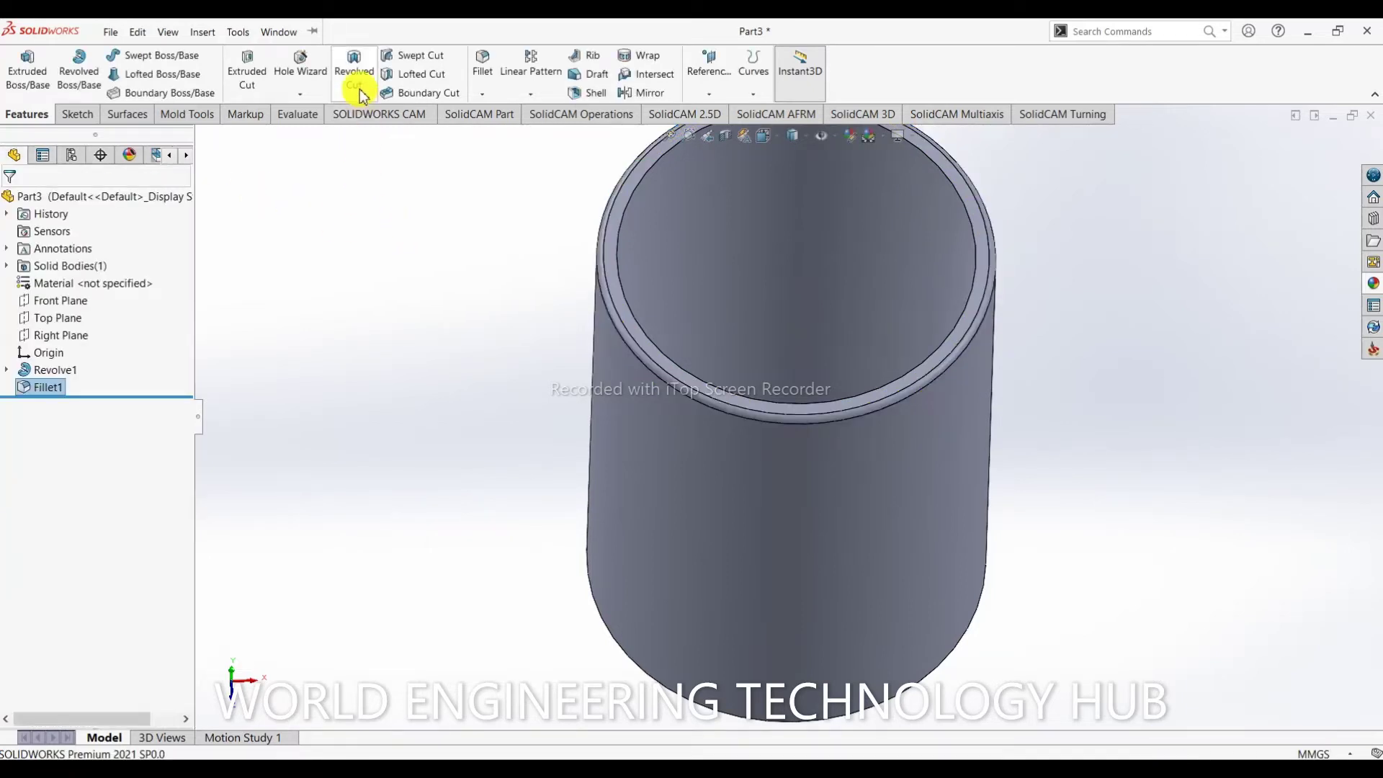
# - Fillet the inner edge of the cup's top rim with a 1 mm radius
pyautogui.click(481, 64)
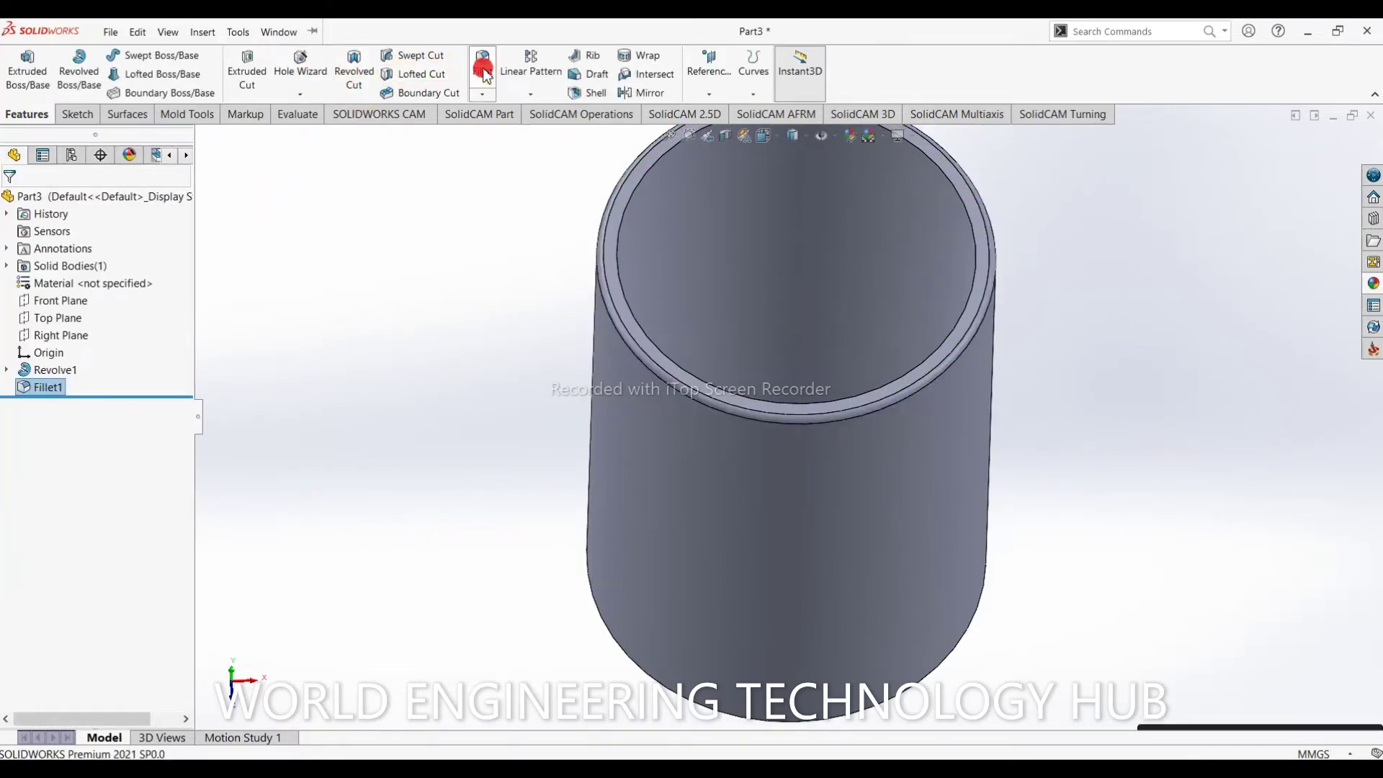
pyautogui.click(620, 271)
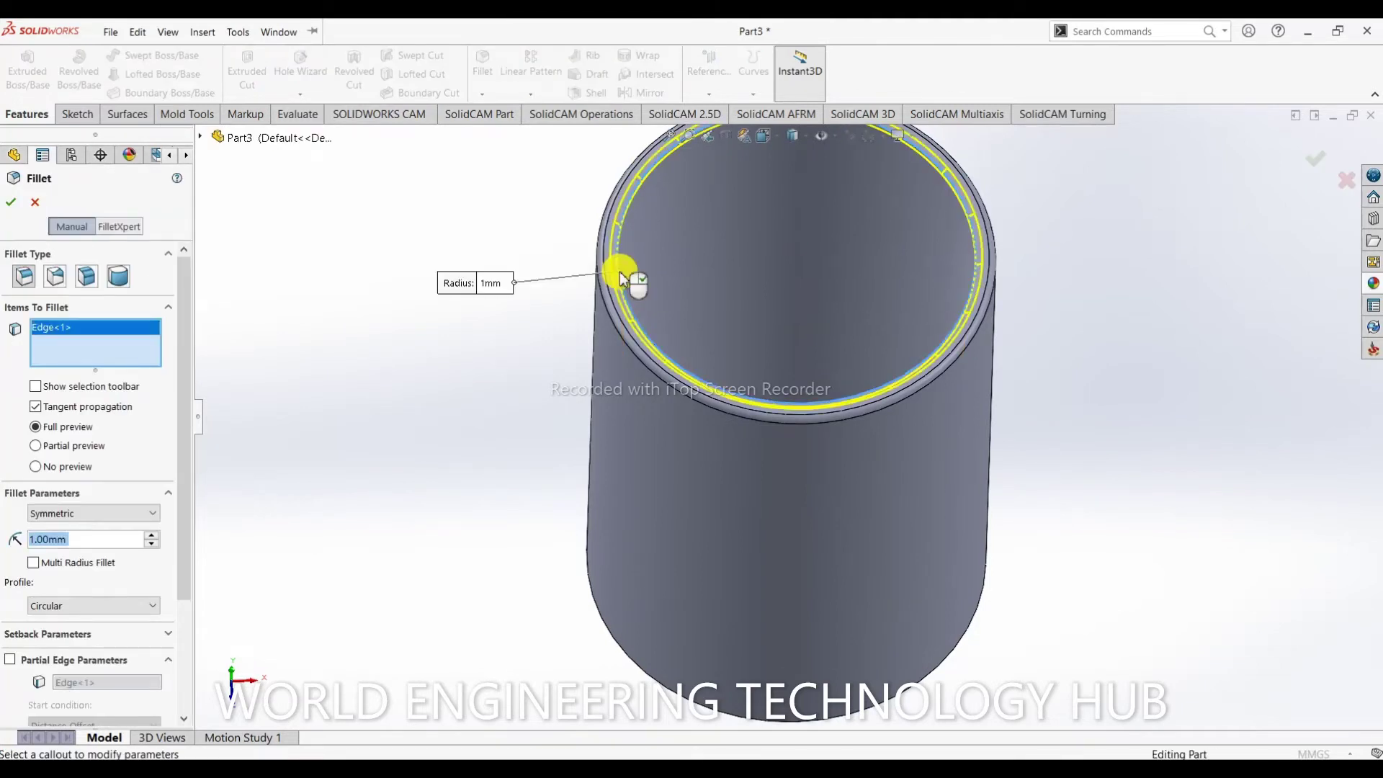
pyautogui.click(11, 205)
# - Fillet the outer edge of the cup's underside with a 1 mm radius
pyautogui.moveTo(634, 448); pyautogui.dragTo(763, 404, button='middle')
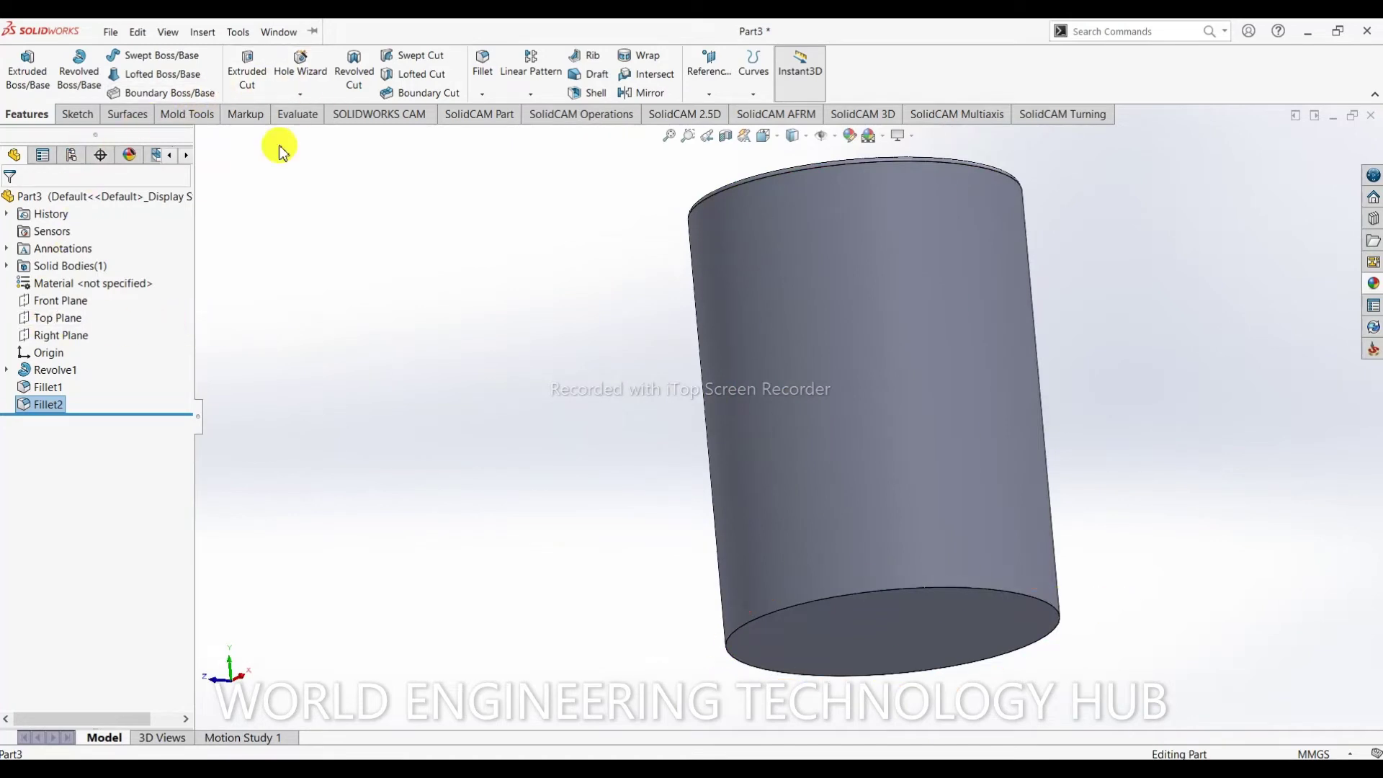
pyautogui.click(482, 66)
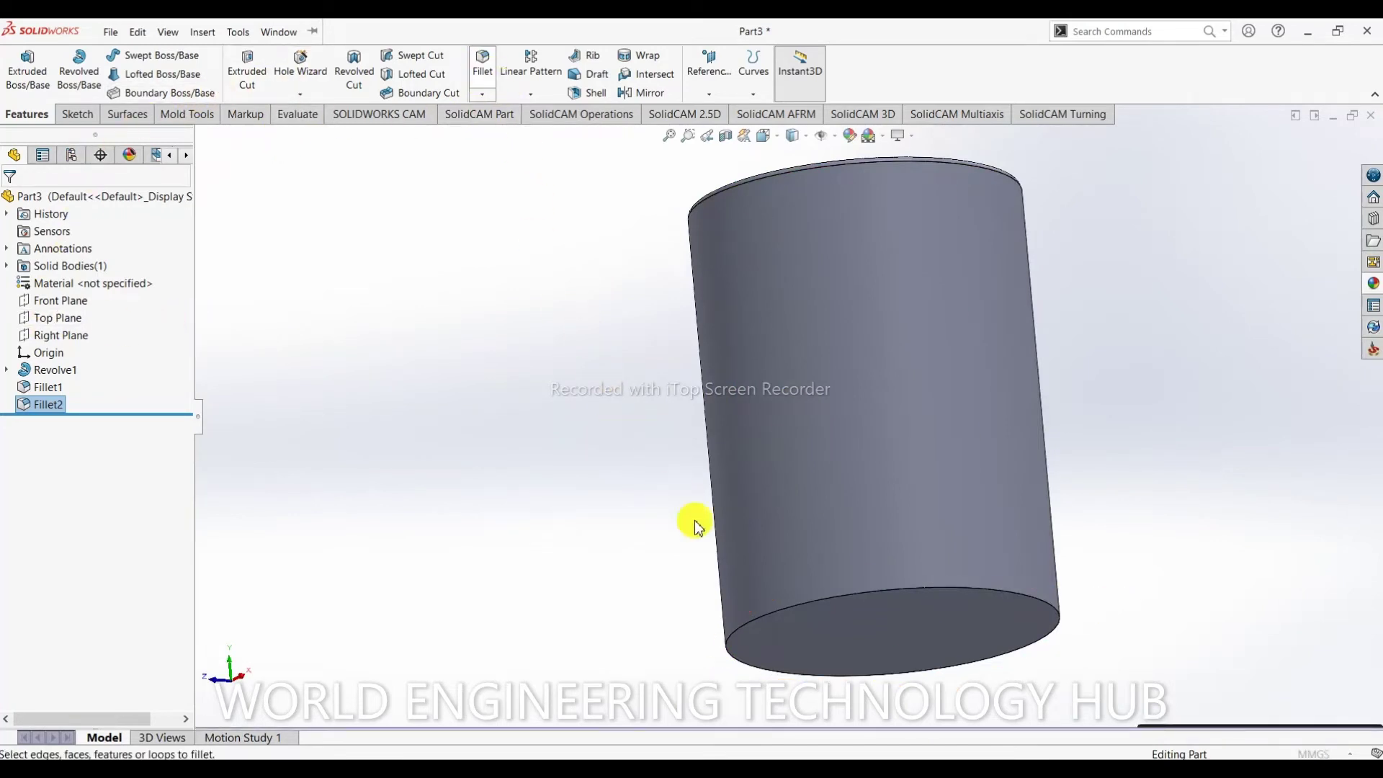
pyautogui.click(908, 592)
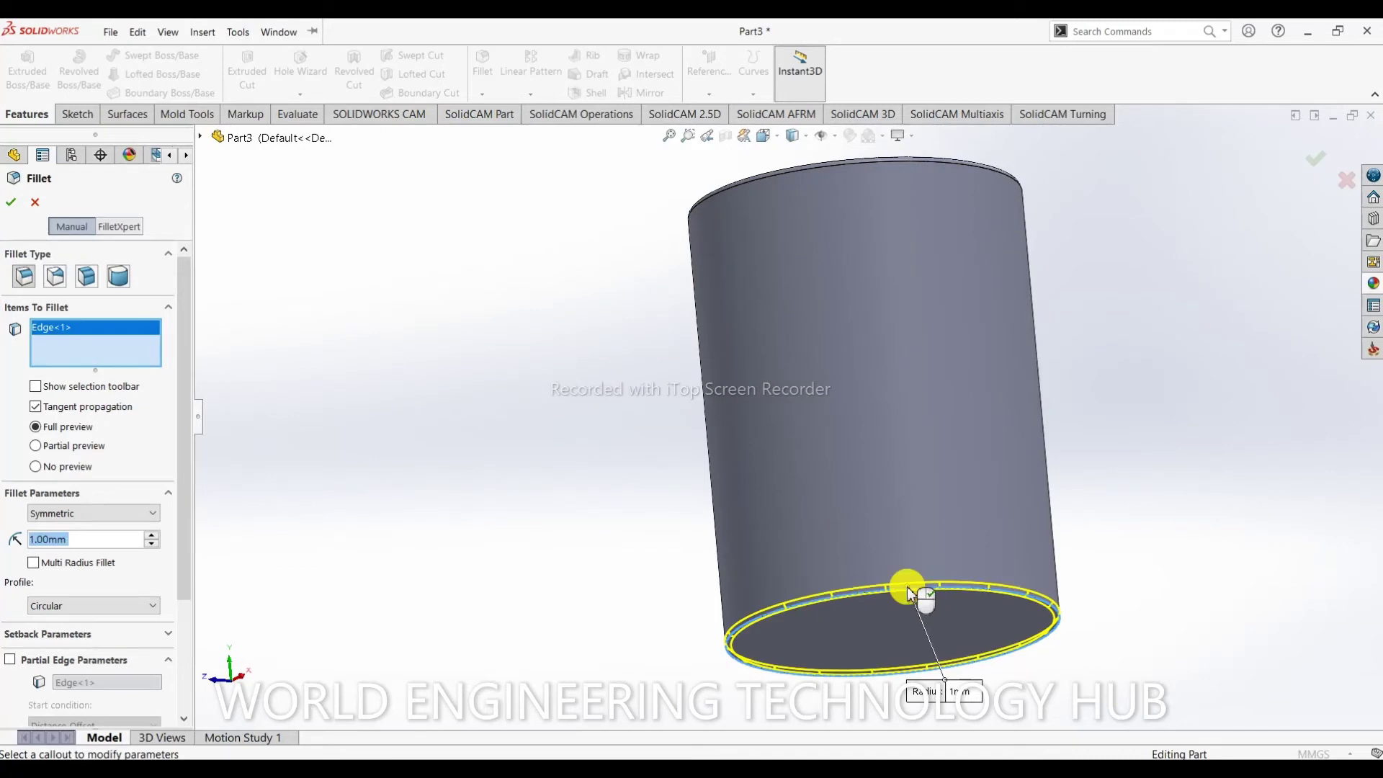
pyautogui.click(9, 209)
# - Fillet the inside edge where the tapered wall meets the cup's floor with a 1 mm radius
pyautogui.moveTo(642, 451); pyautogui.dragTo(708, 572, button='middle')
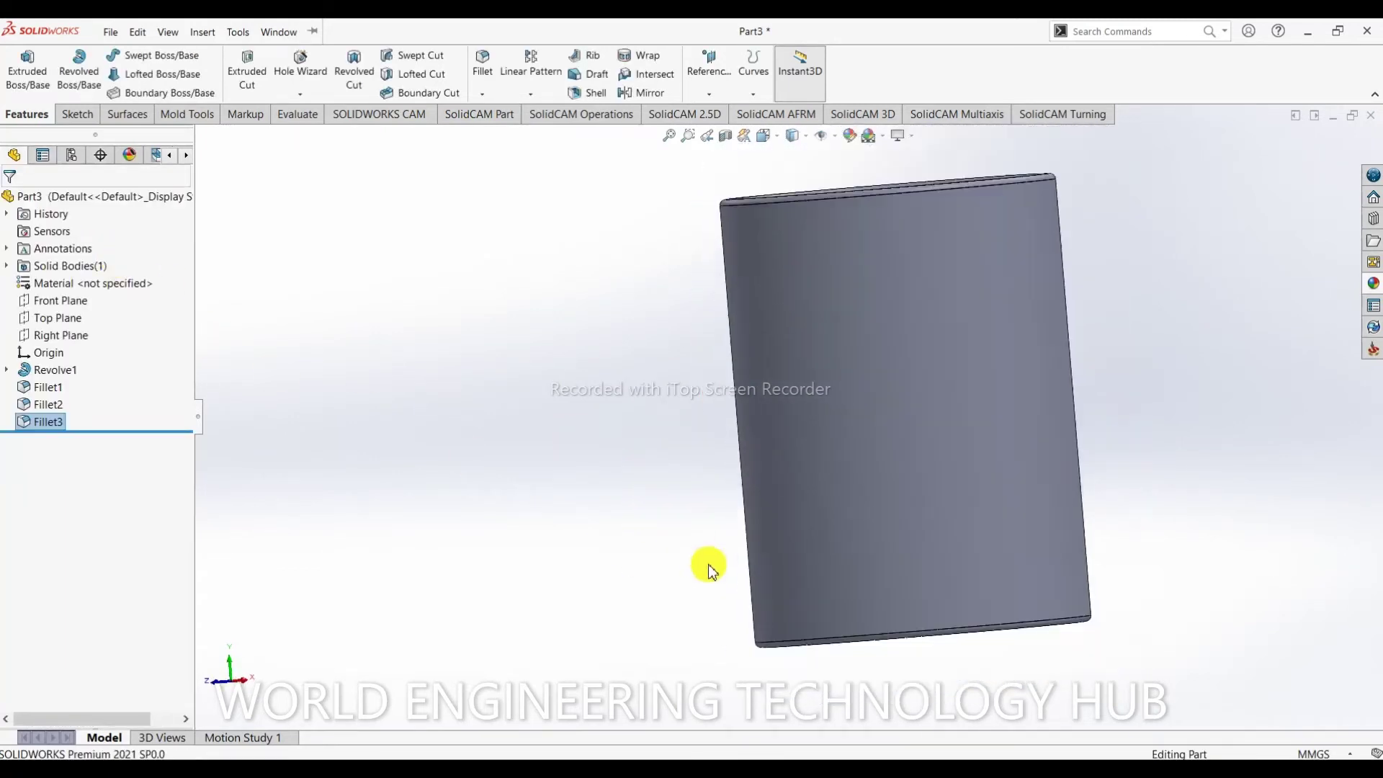
pyautogui.moveTo(1022, 411); pyautogui.dragTo(1022, 704, button='middle')
pyautogui.scroll(-3, 841, 397)
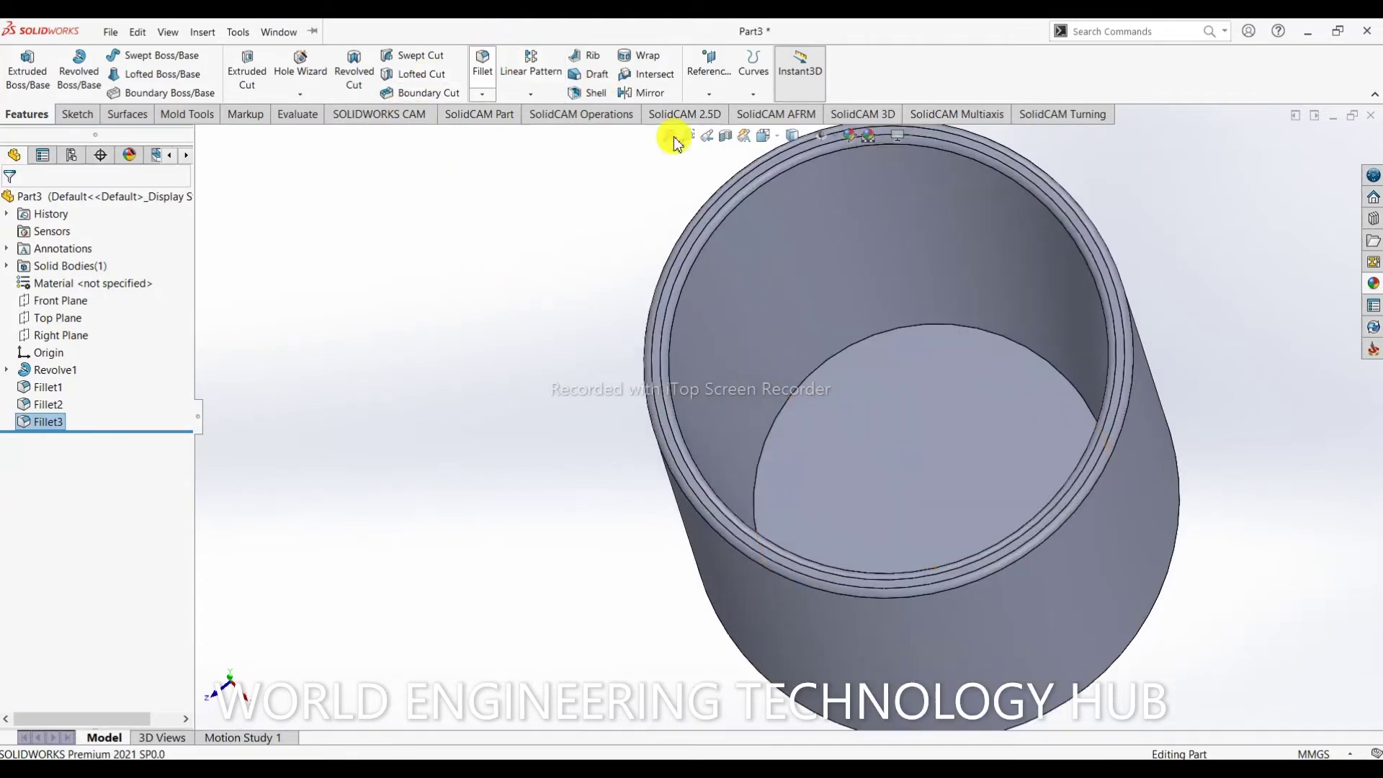
pyautogui.press('Return')
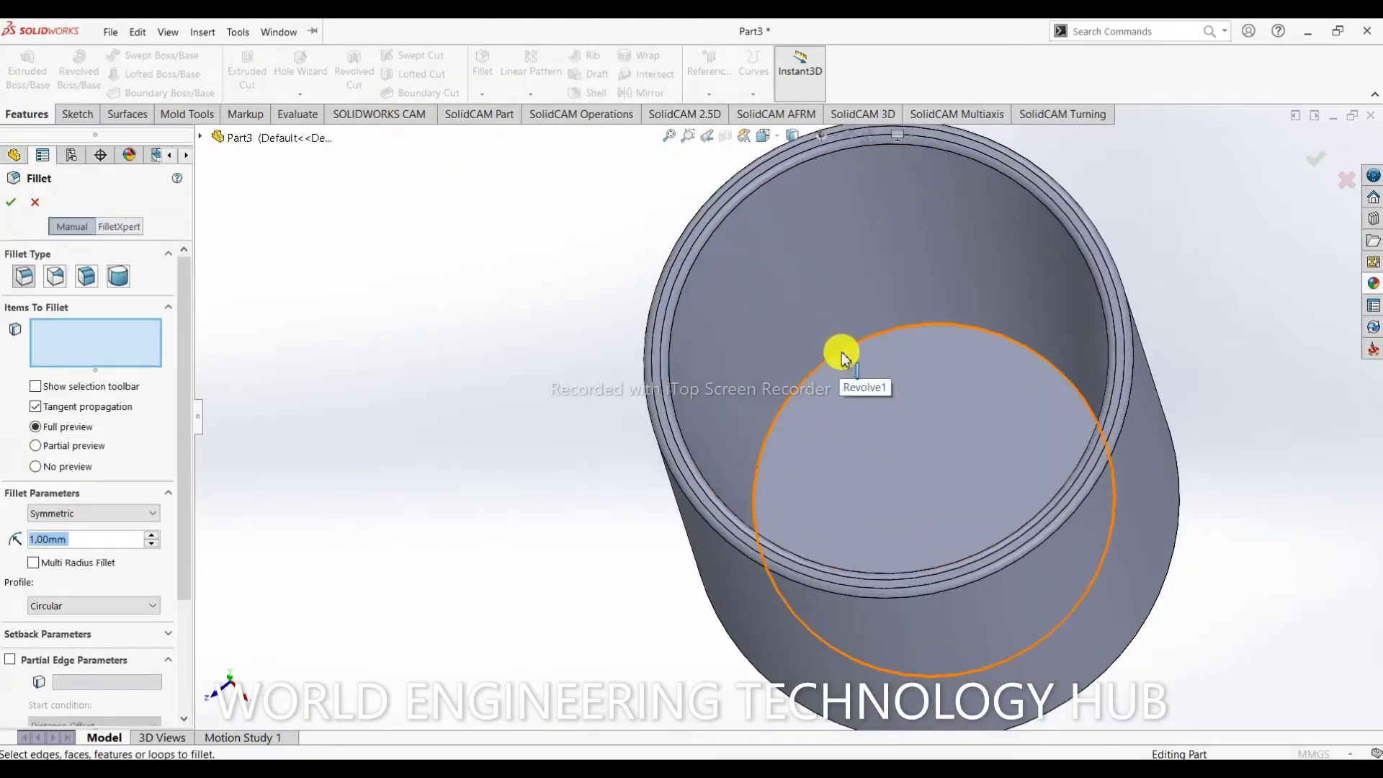
pyautogui.click(841, 355)
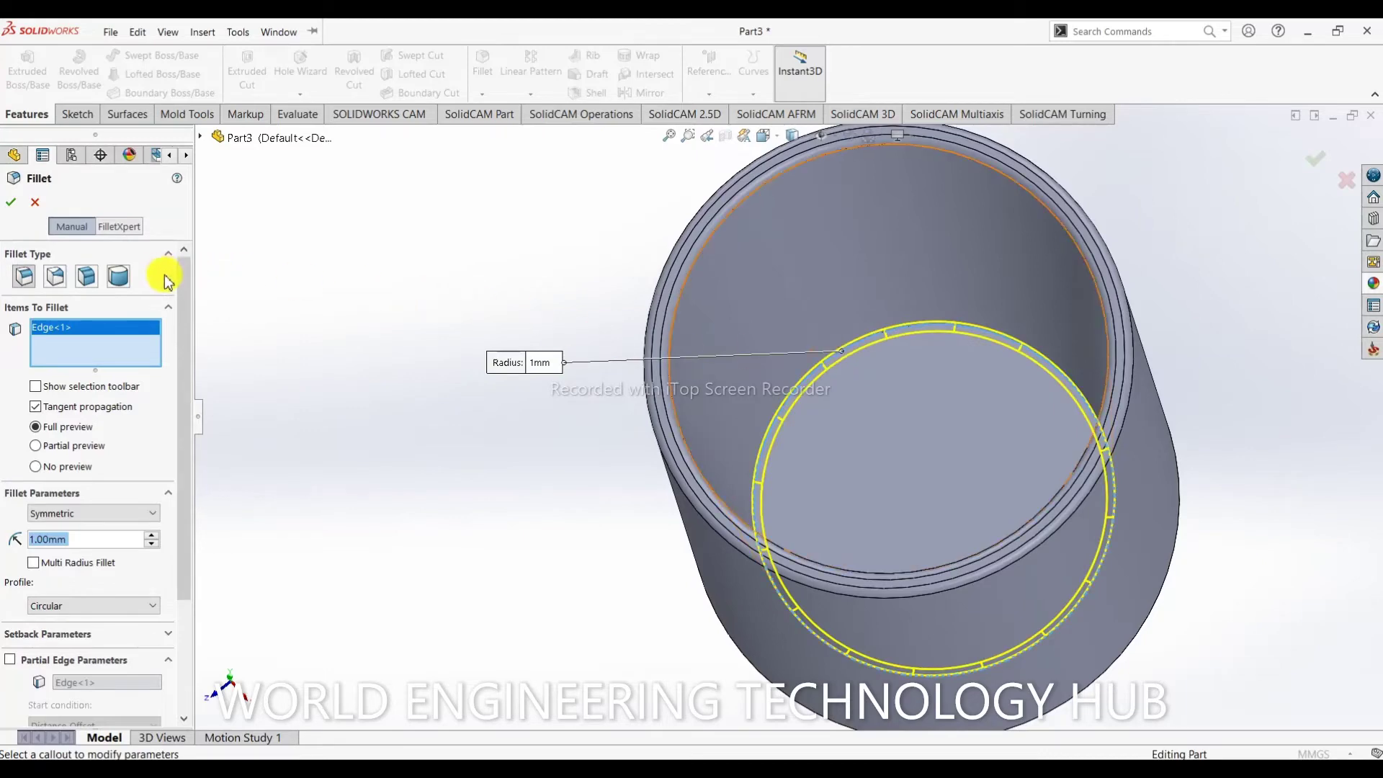
pyautogui.moveTo(772, 503); pyautogui.dragTo(781, 339, button='middle')
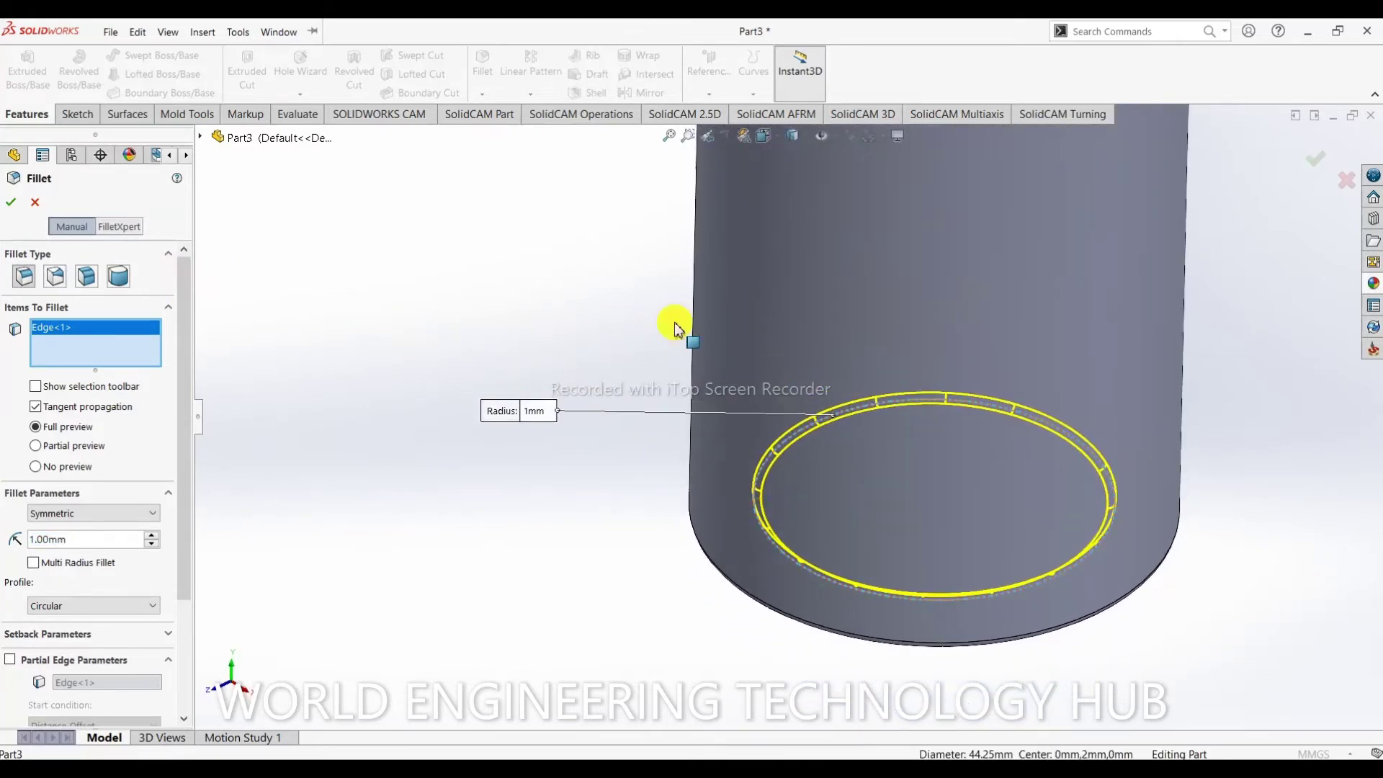
pyautogui.click(13, 204)
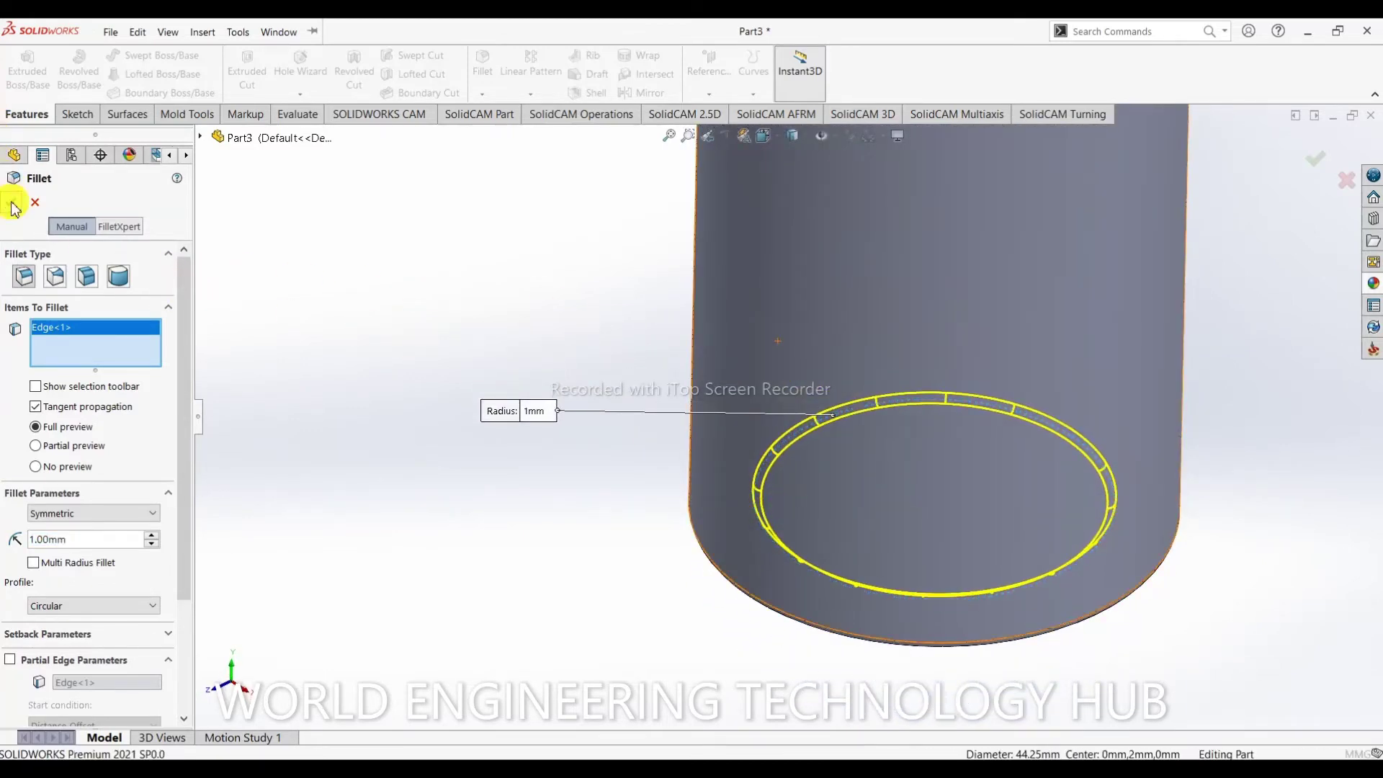
# - Examine the filleted cup in wireframe from an angled view and restore the shaded display with edges
pyautogui.hotkey('ctrl', '7')
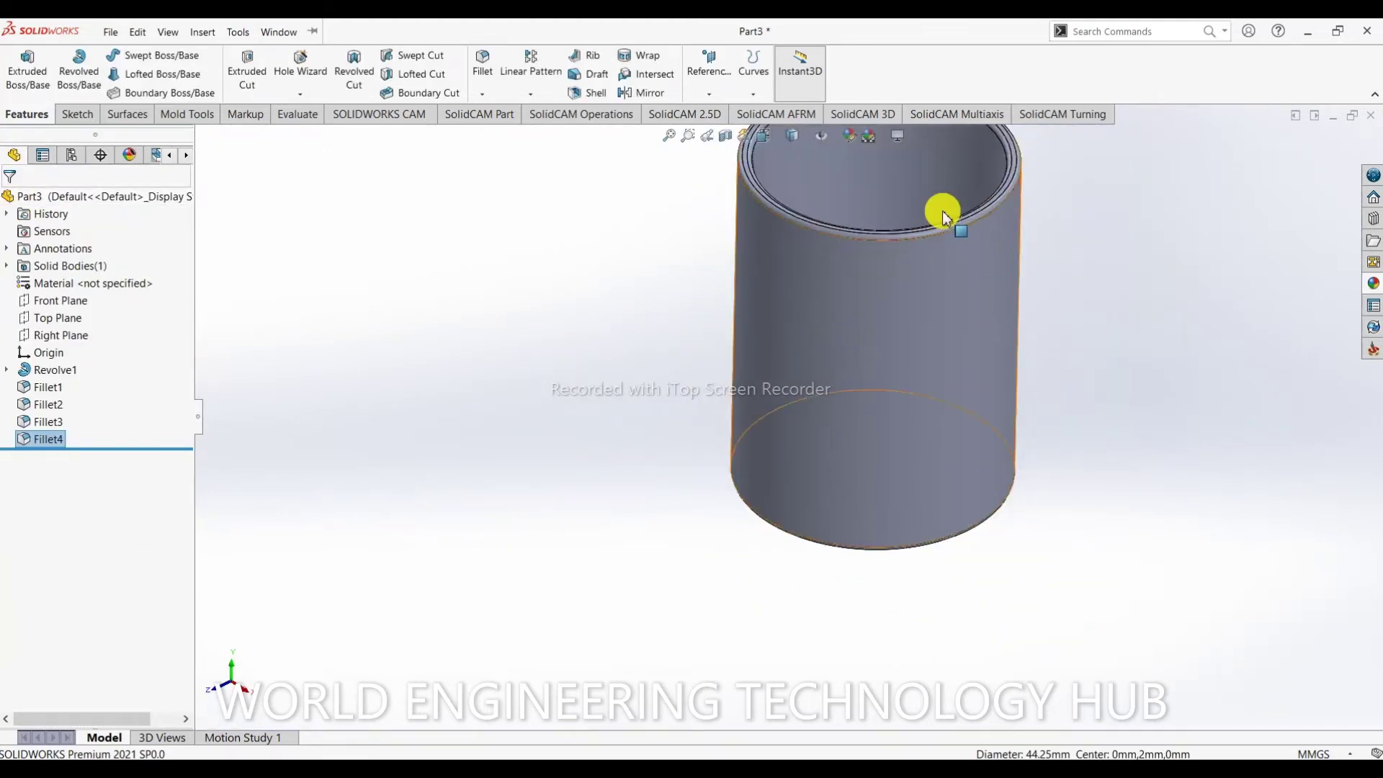
pyautogui.scroll(3, 908, 403)
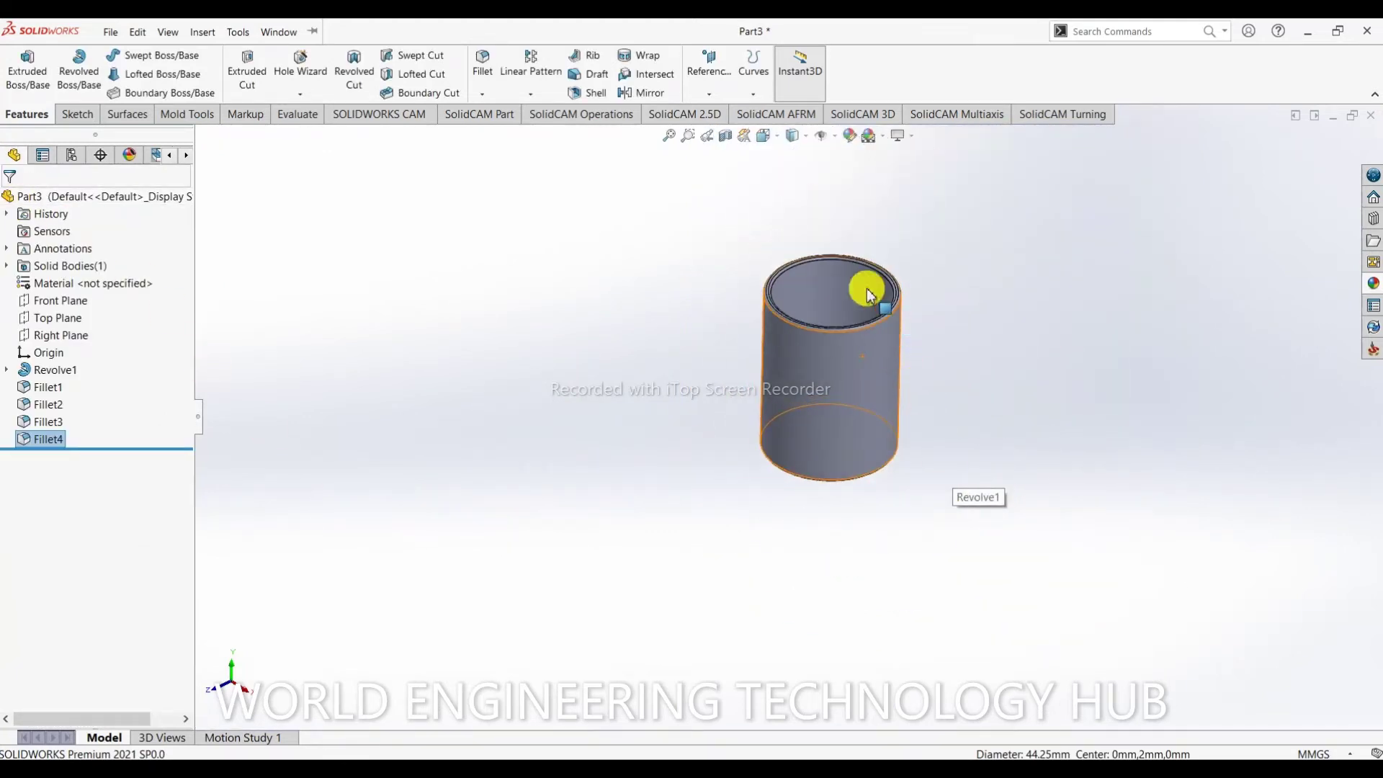
pyautogui.click(802, 136)
pyautogui.click(795, 235)
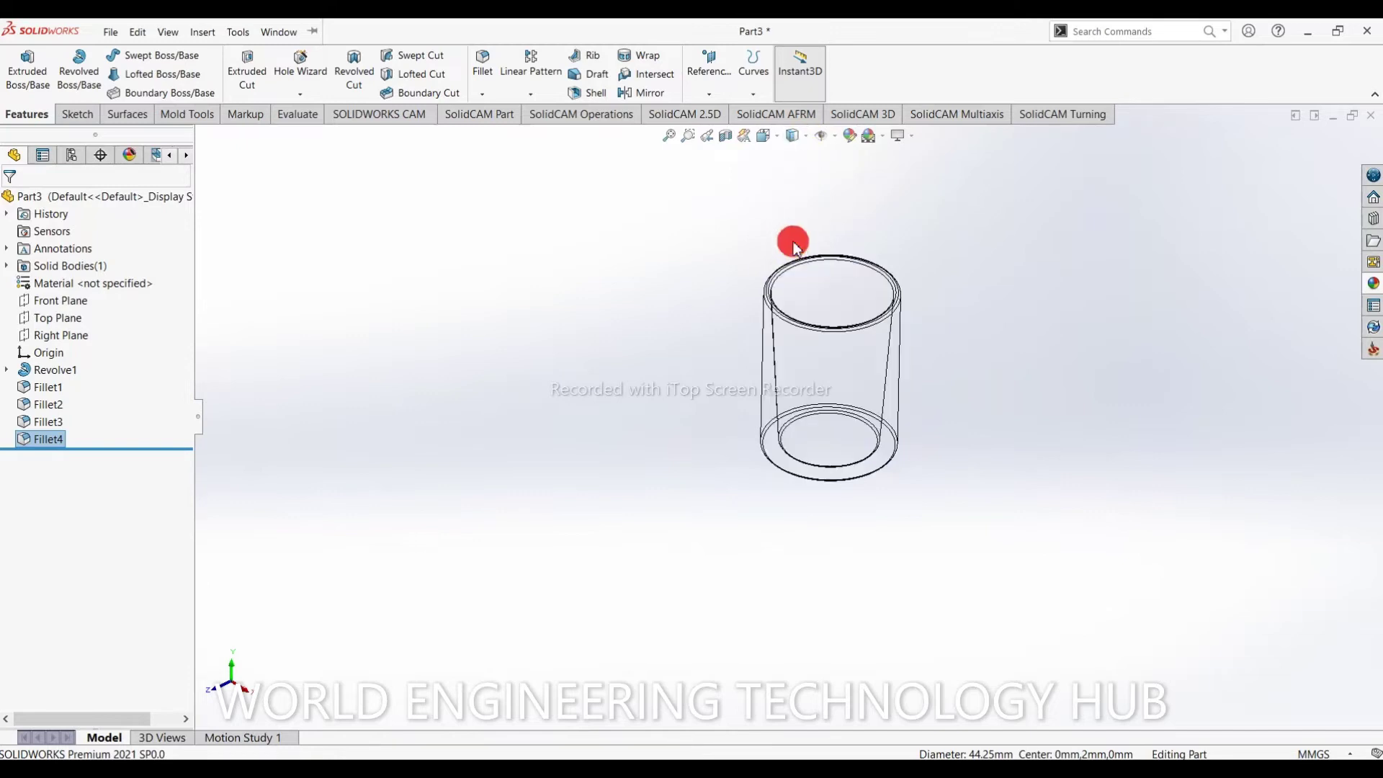
pyautogui.moveTo(886, 463); pyautogui.dragTo(925, 398, button='middle')
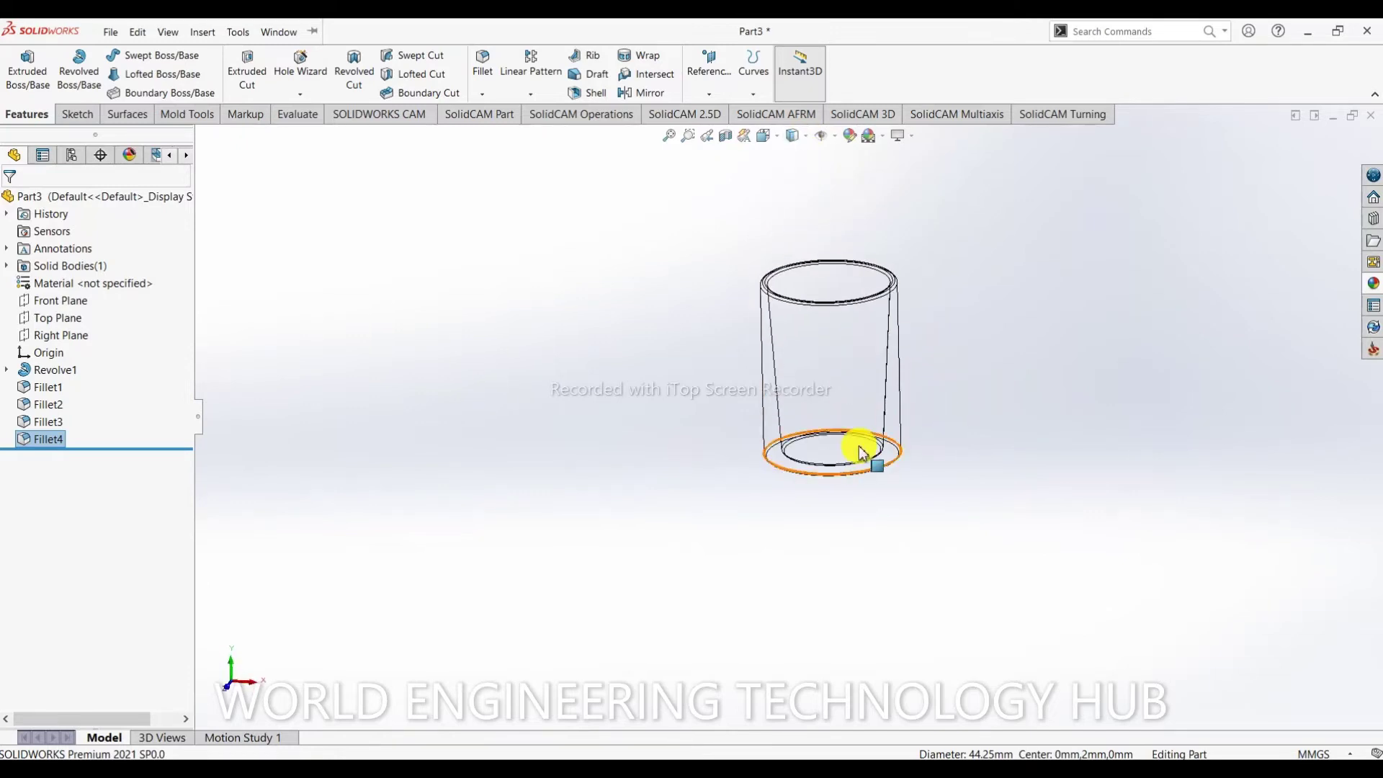
pyautogui.scroll(-3, 862, 451)
pyautogui.scroll(4, 846, 551)
pyautogui.scroll(-5, 813, 408)
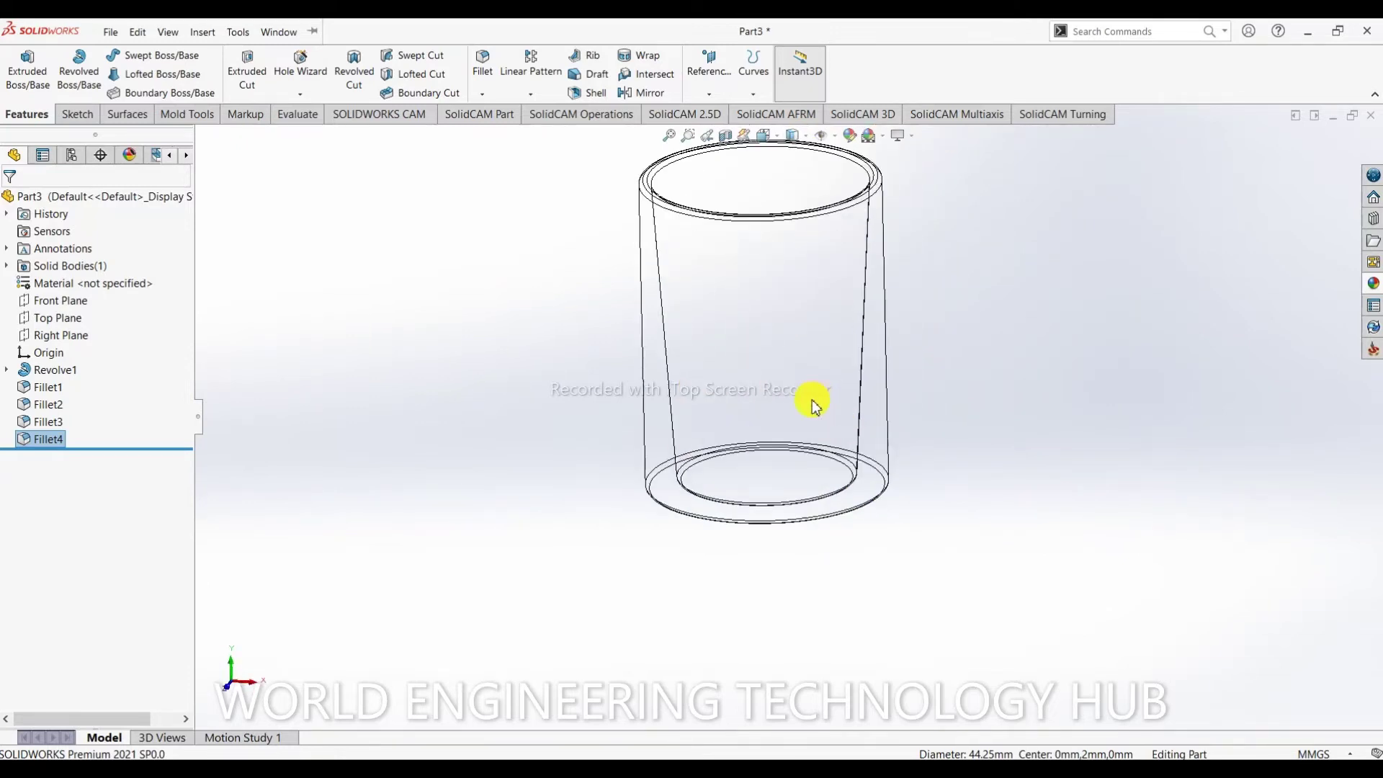
pyautogui.scroll(5, 875, 598)
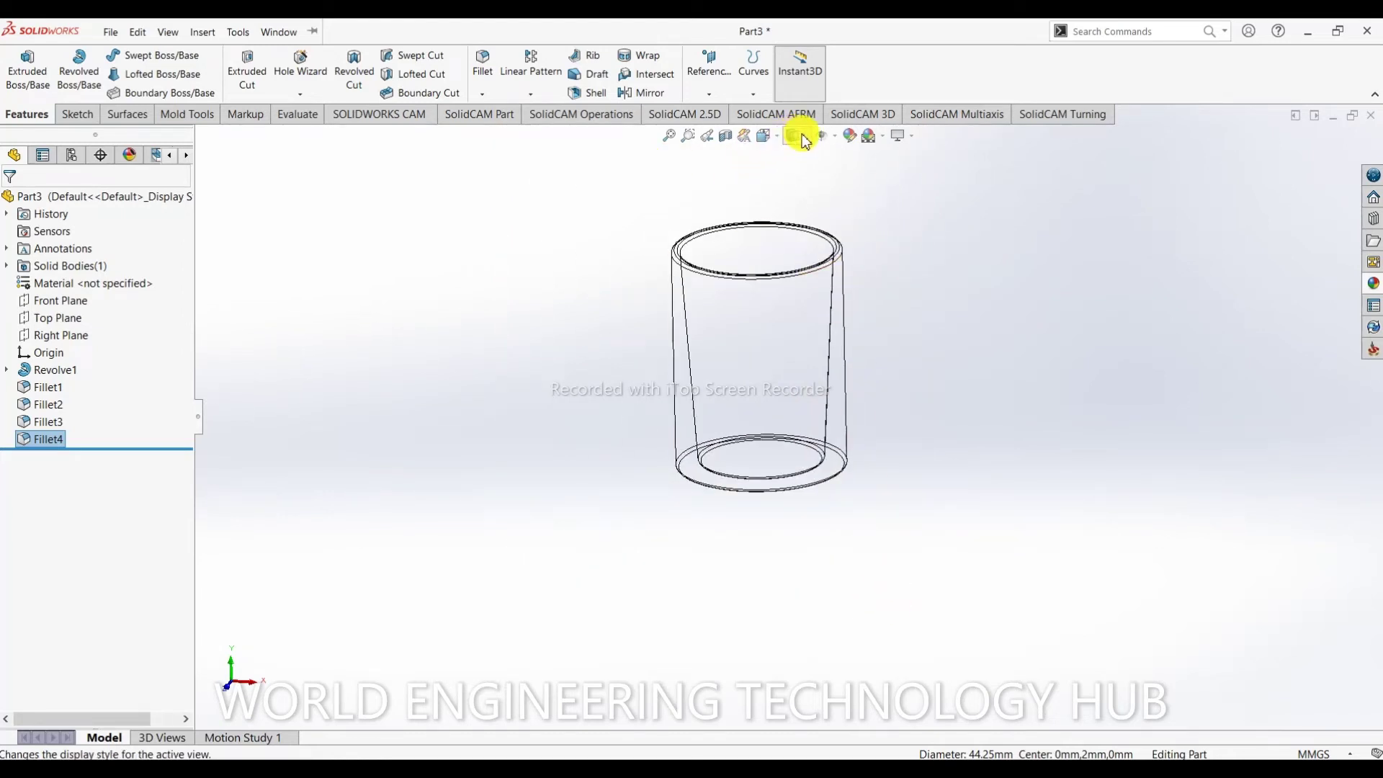
pyautogui.click(800, 160)
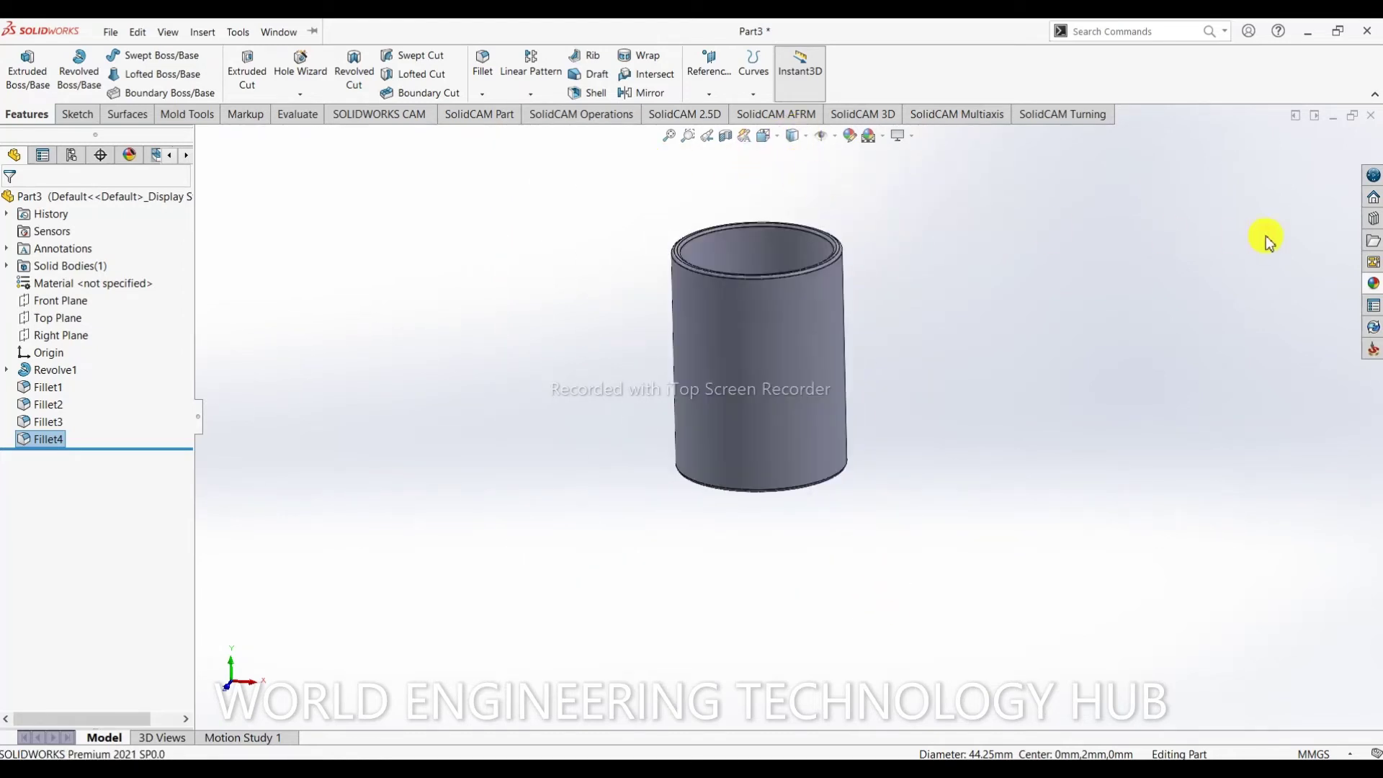
# - Apply the clear thick glass appearance to the selected fillet at the cup's inner floor edge
pyautogui.click(849, 139)
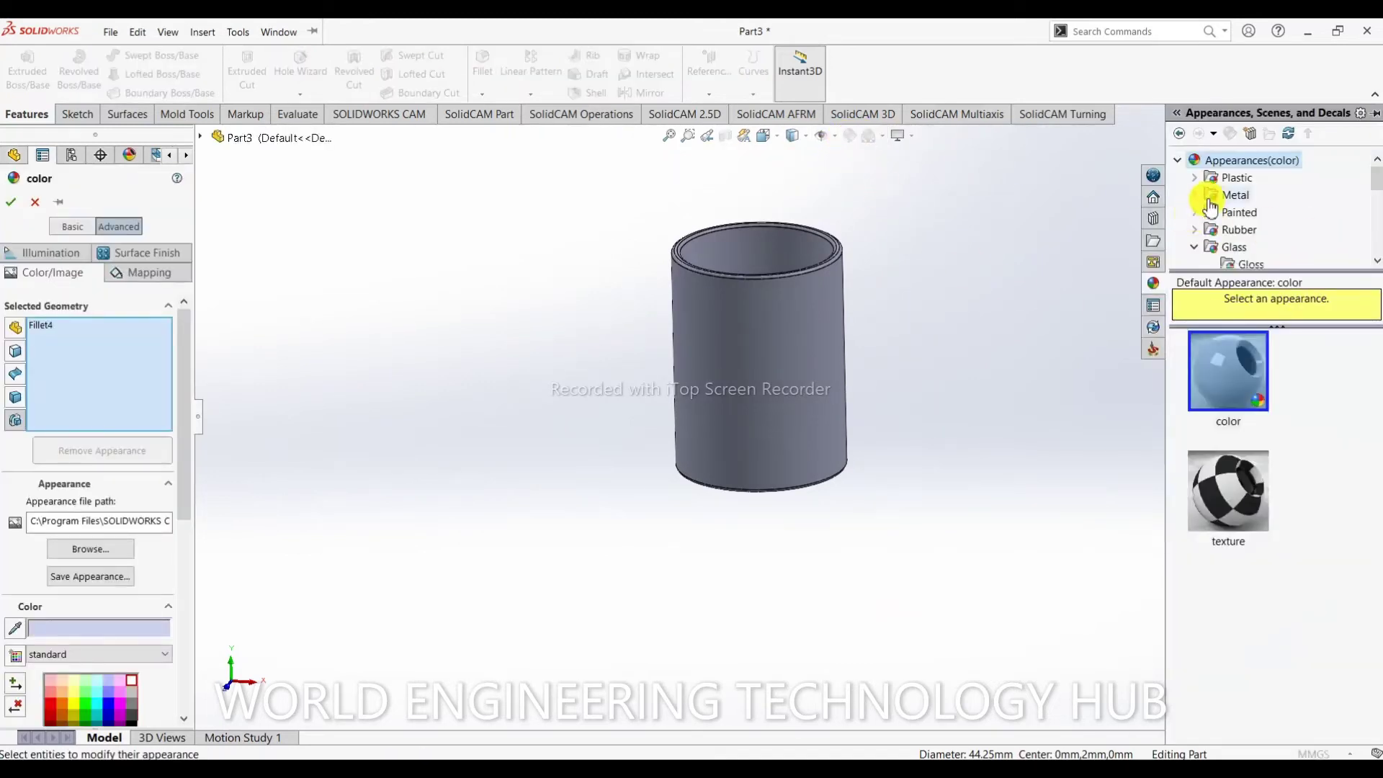
pyautogui.scroll(-2, 1213, 216)
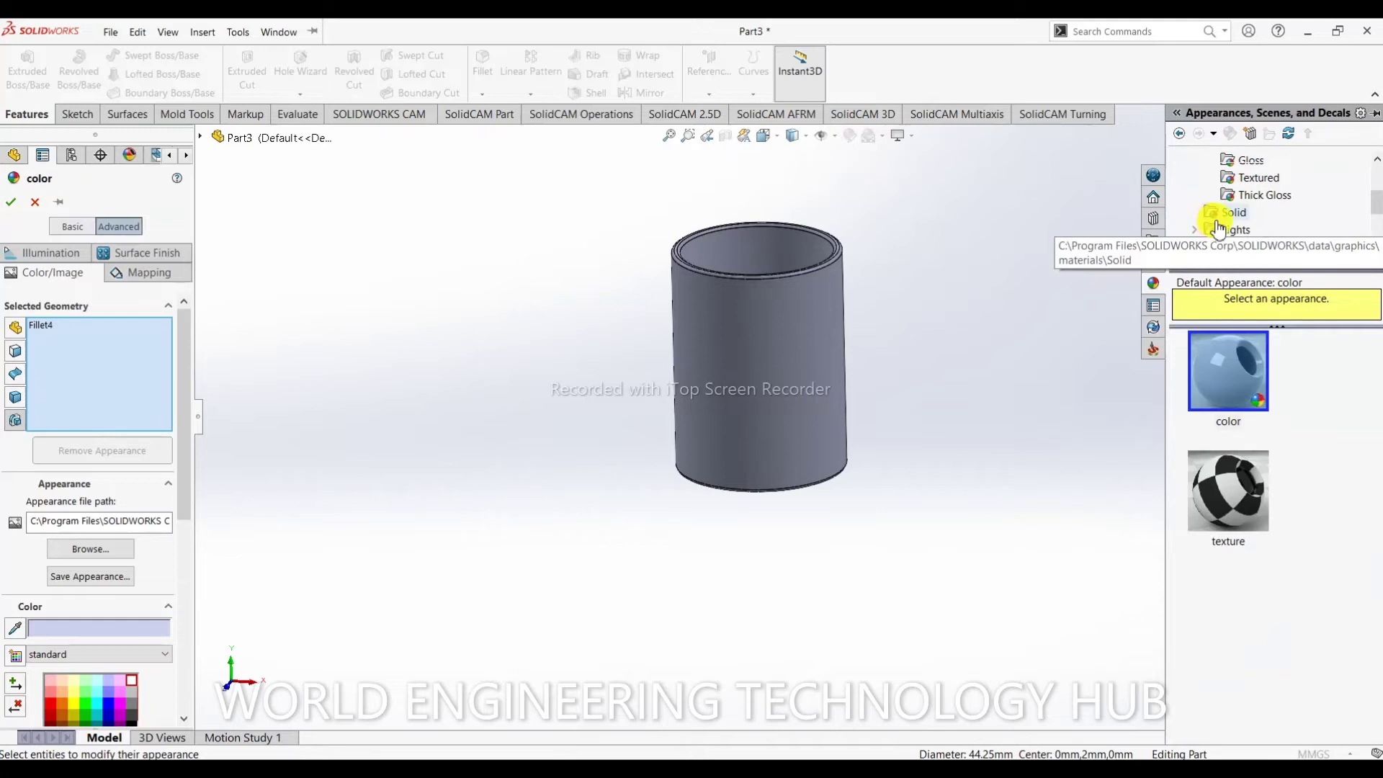
pyautogui.scroll(1, 1218, 229)
pyautogui.click(1238, 199)
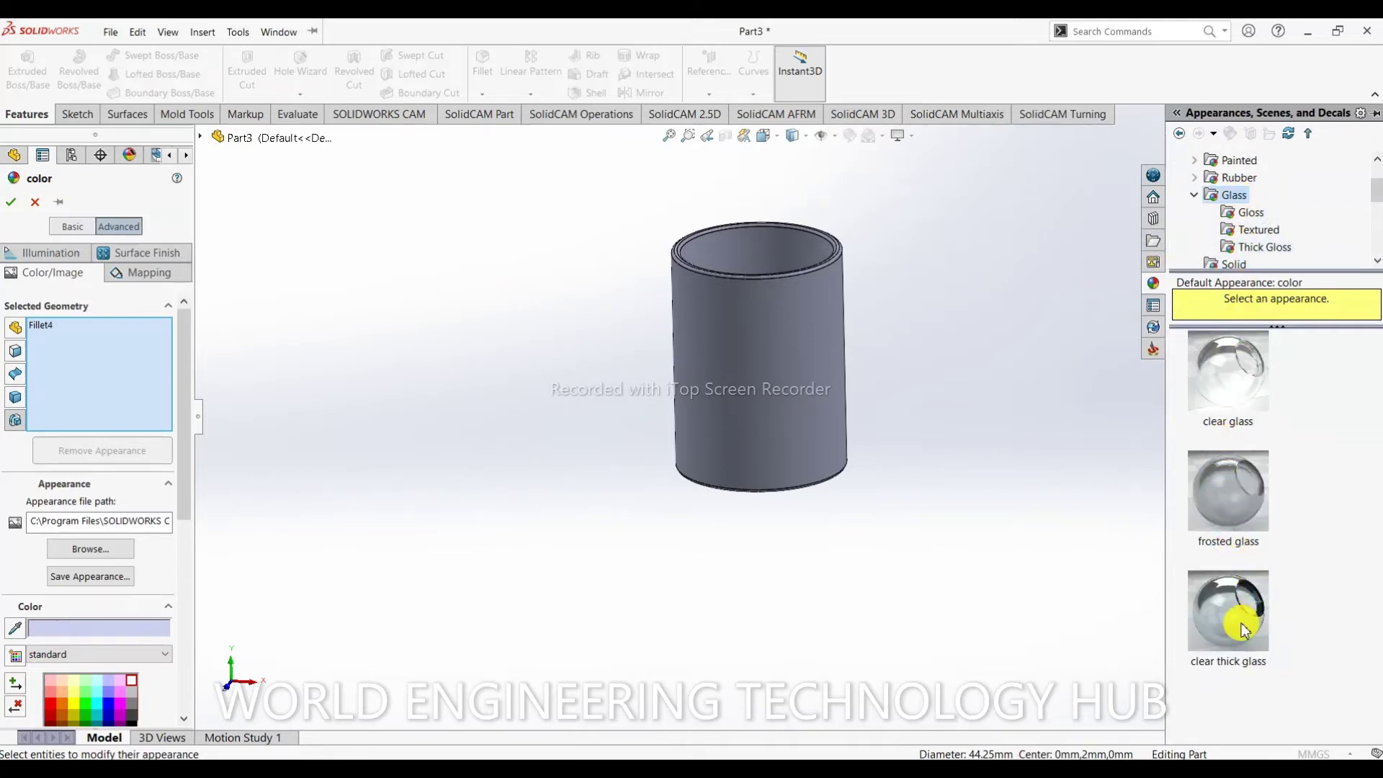
pyautogui.moveTo(1241, 629); pyautogui.dragTo(820, 434)
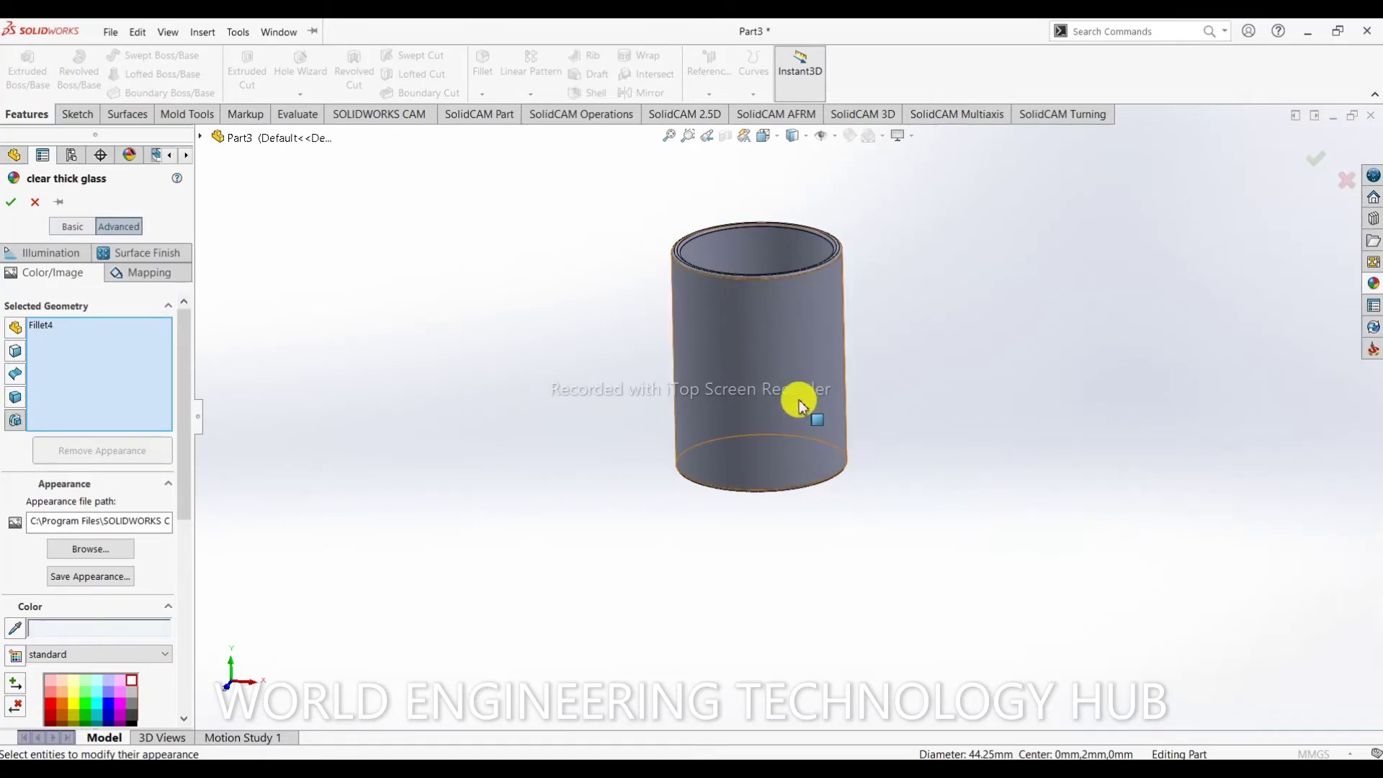
pyautogui.scroll(2, 792, 410)
pyautogui.scroll(-3, 785, 301)
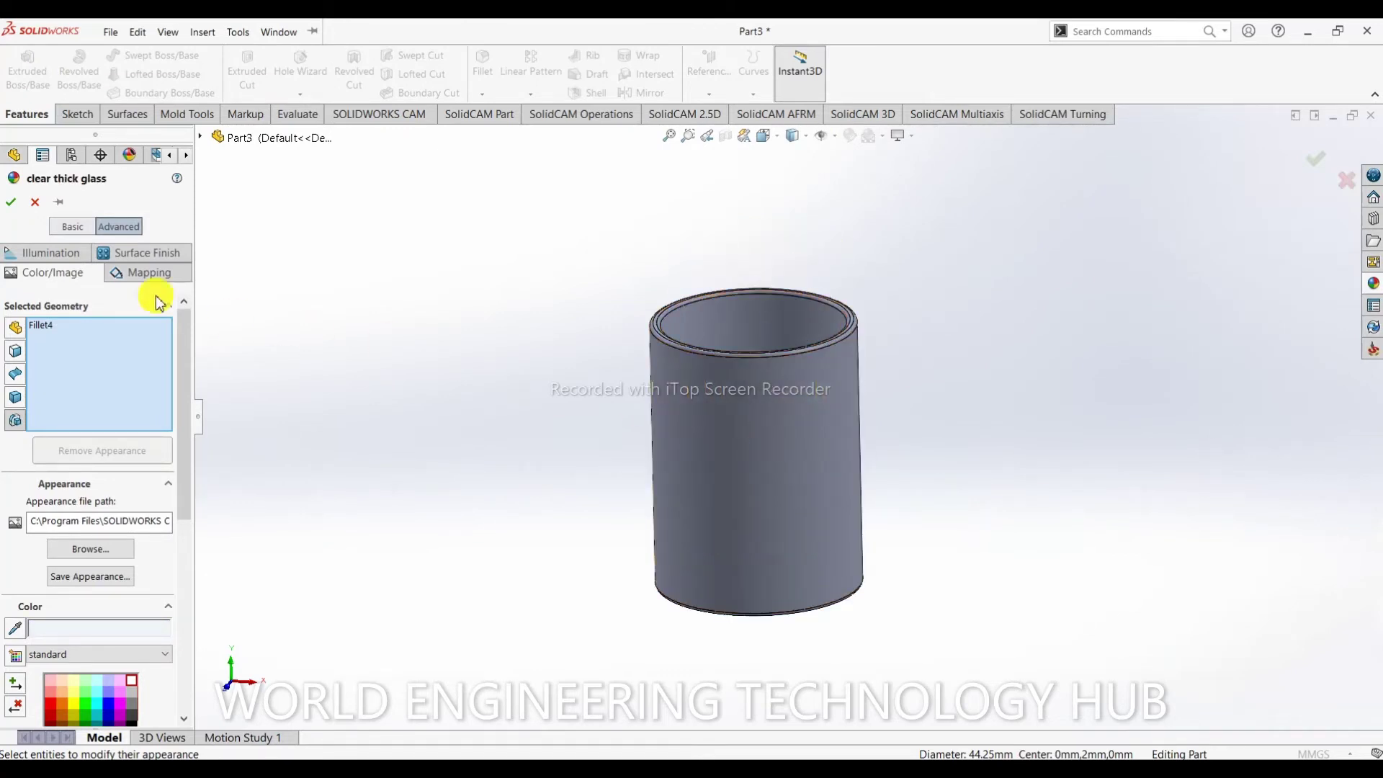
pyautogui.click(14, 202)
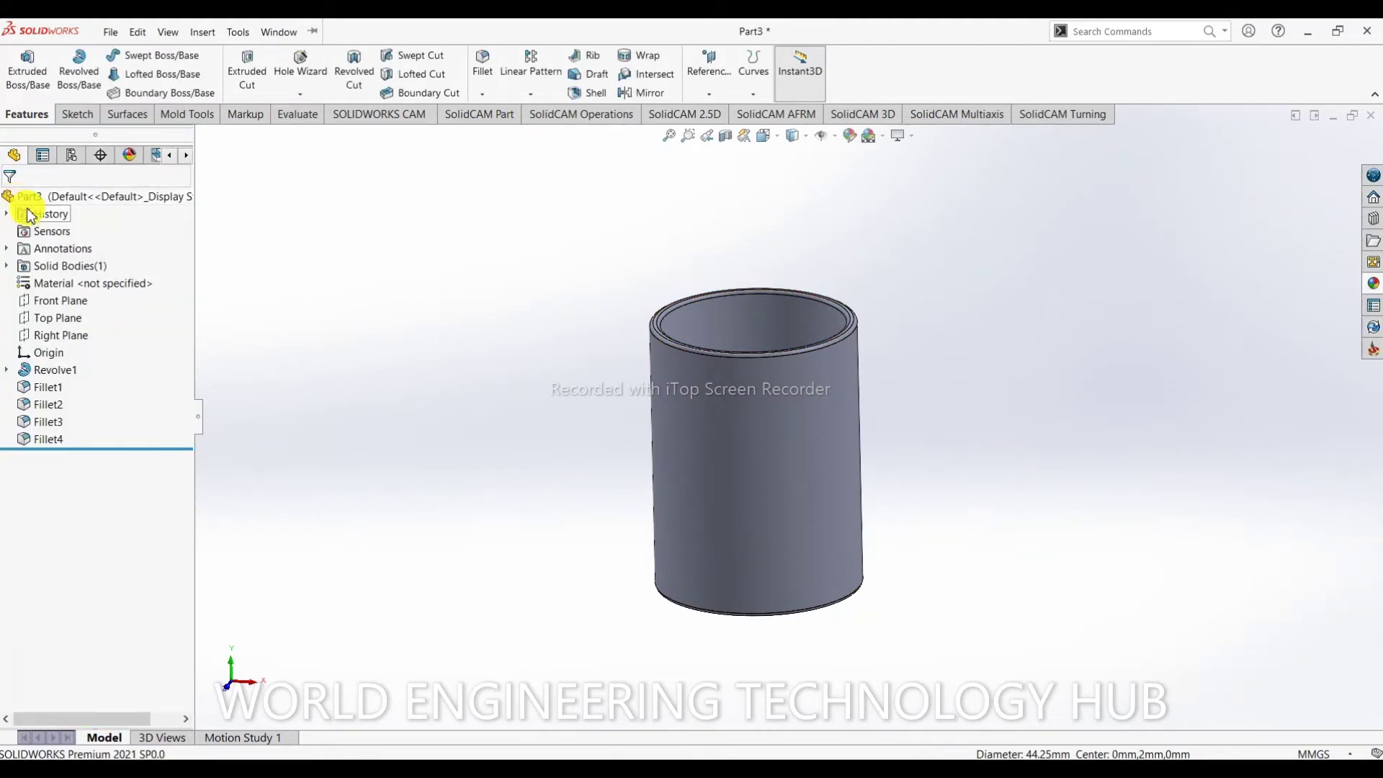
# - Apply the clear thick glass appearance to the whole cup part
pyautogui.scroll(-2, 807, 464)
pyautogui.scroll(2, 807, 464)
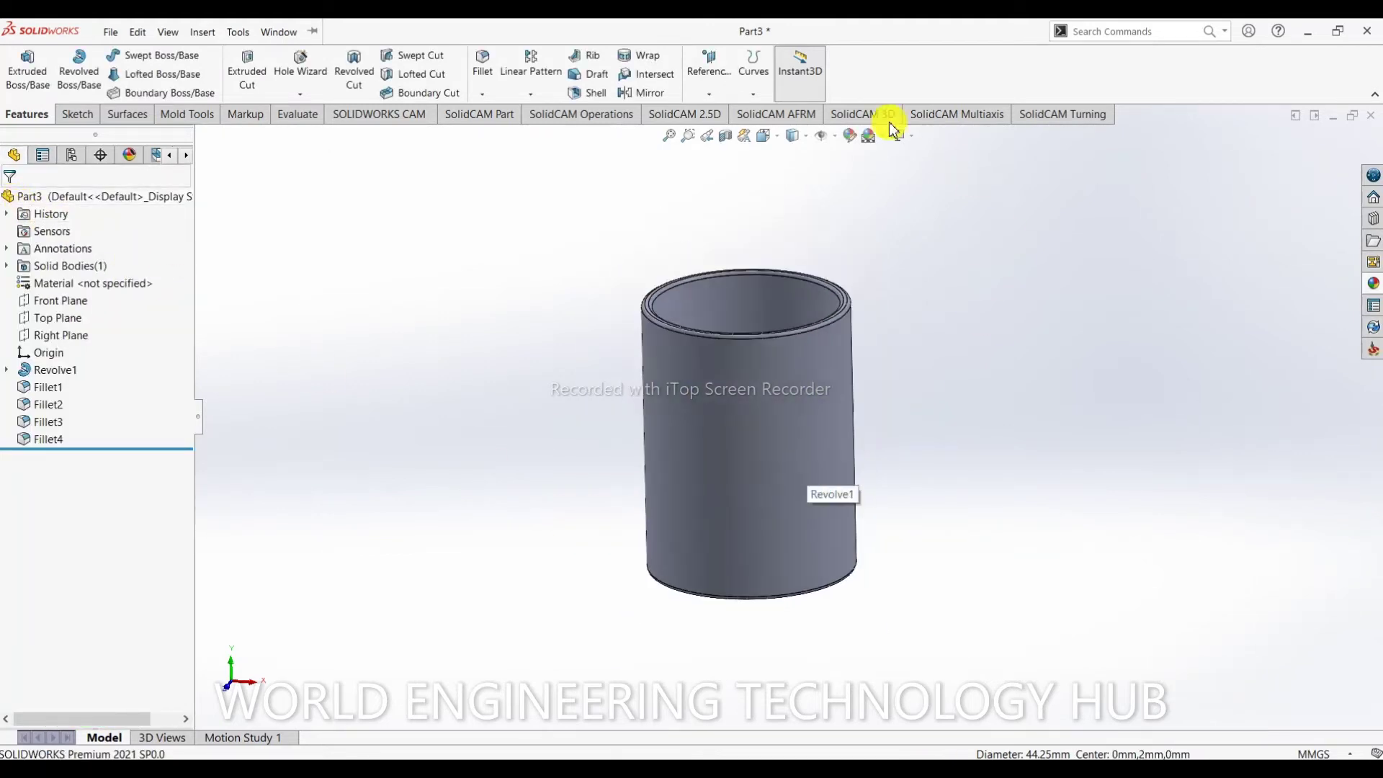
pyautogui.click(853, 135)
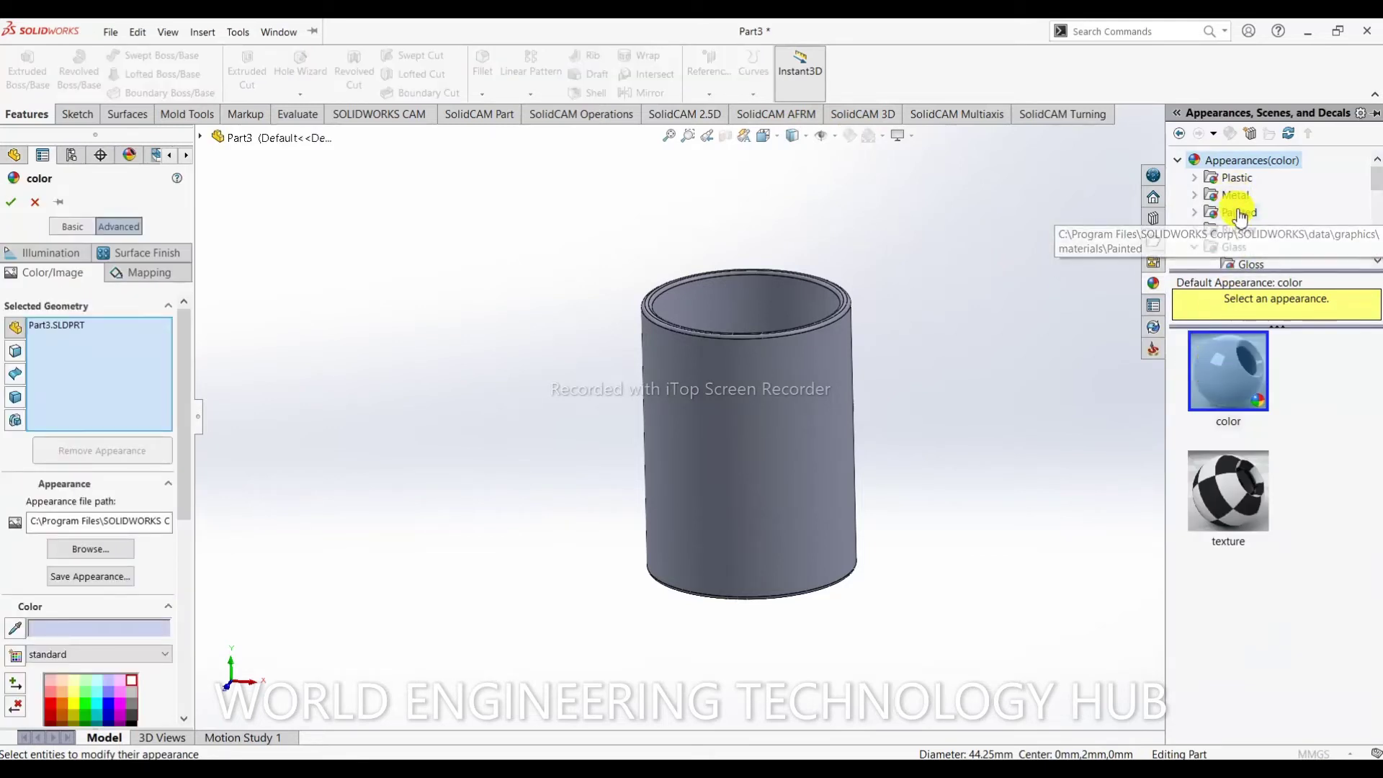
pyautogui.scroll(-2, 1237, 222)
pyautogui.scroll(2, 1237, 221)
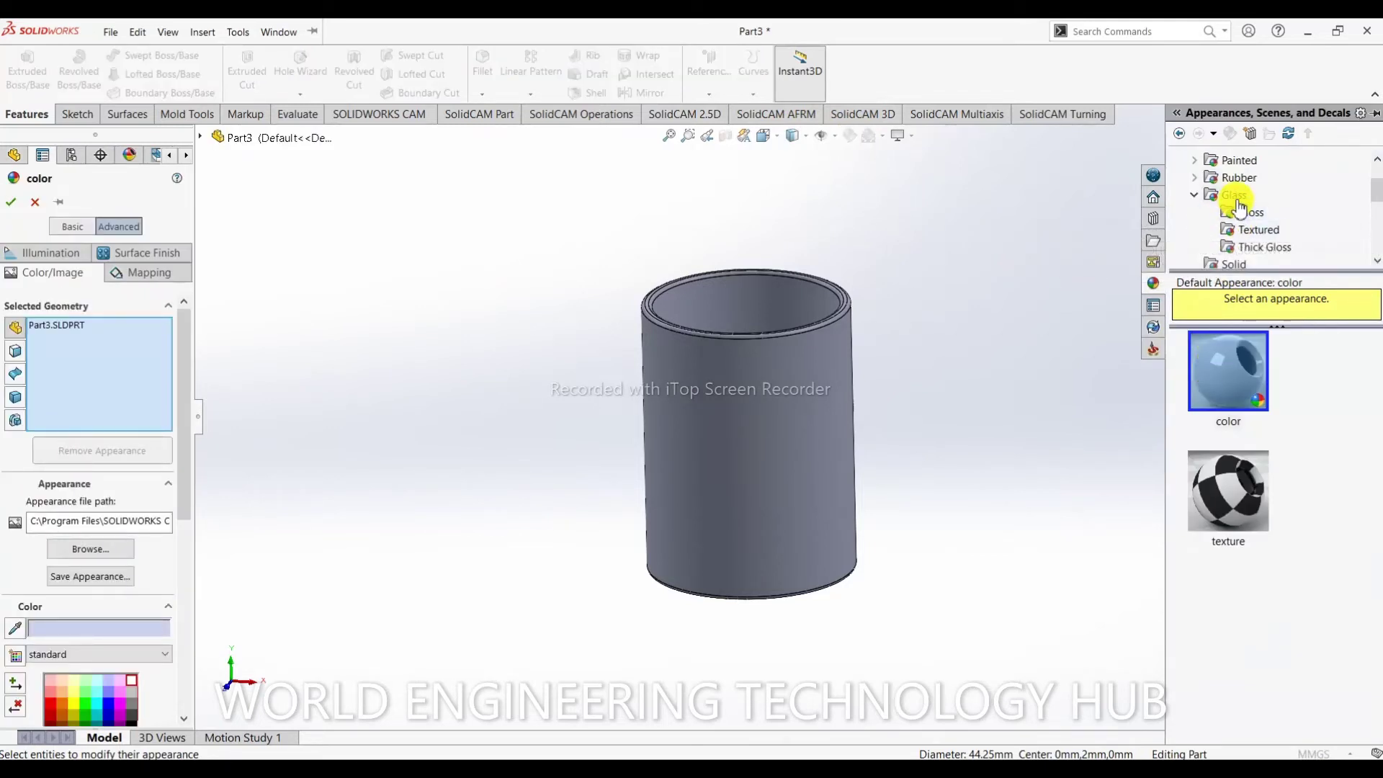
pyautogui.click(1235, 199)
pyautogui.click(1245, 642)
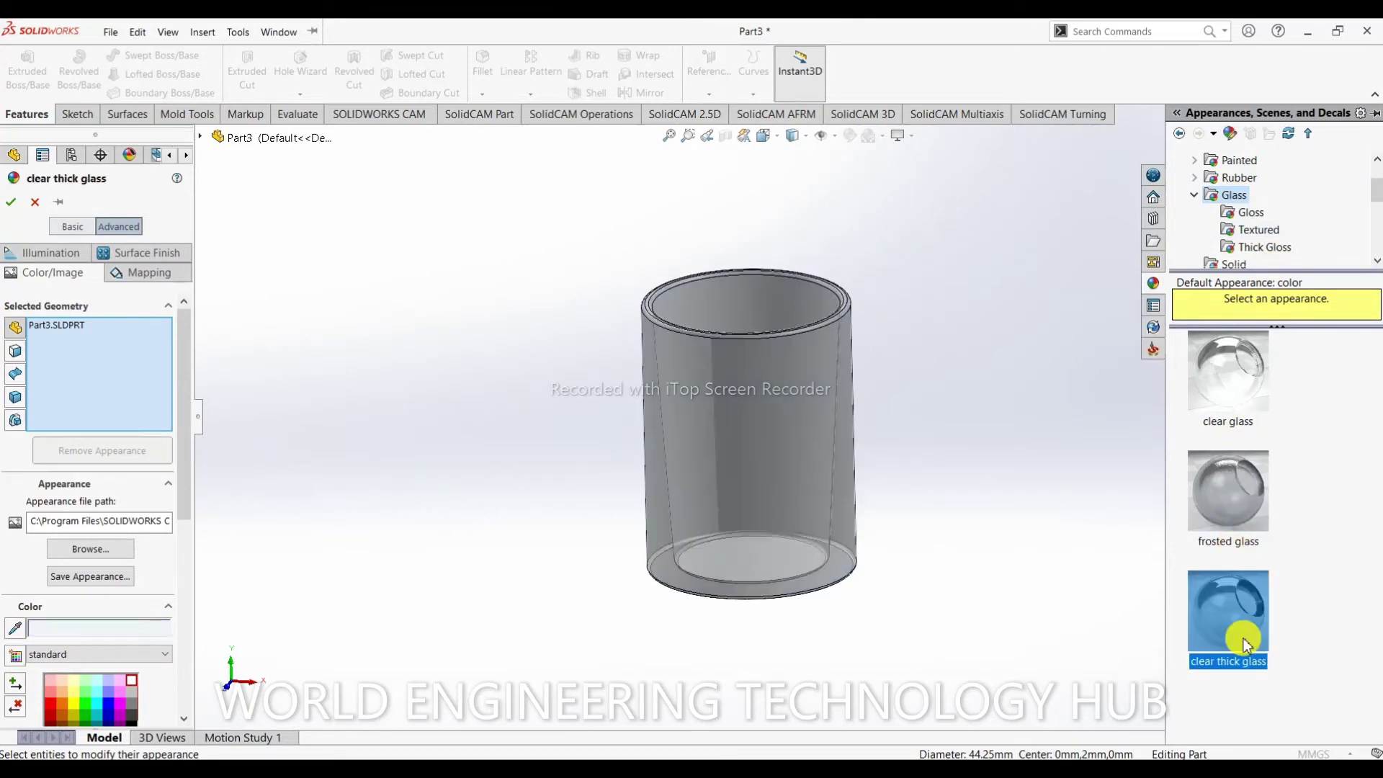
# - Compare the frosted, clear and clear thick glass appearances on the cup and settle on clear glass
pyautogui.moveTo(812, 442); pyautogui.dragTo(929, 422, button='middle')
pyautogui.click(1232, 479)
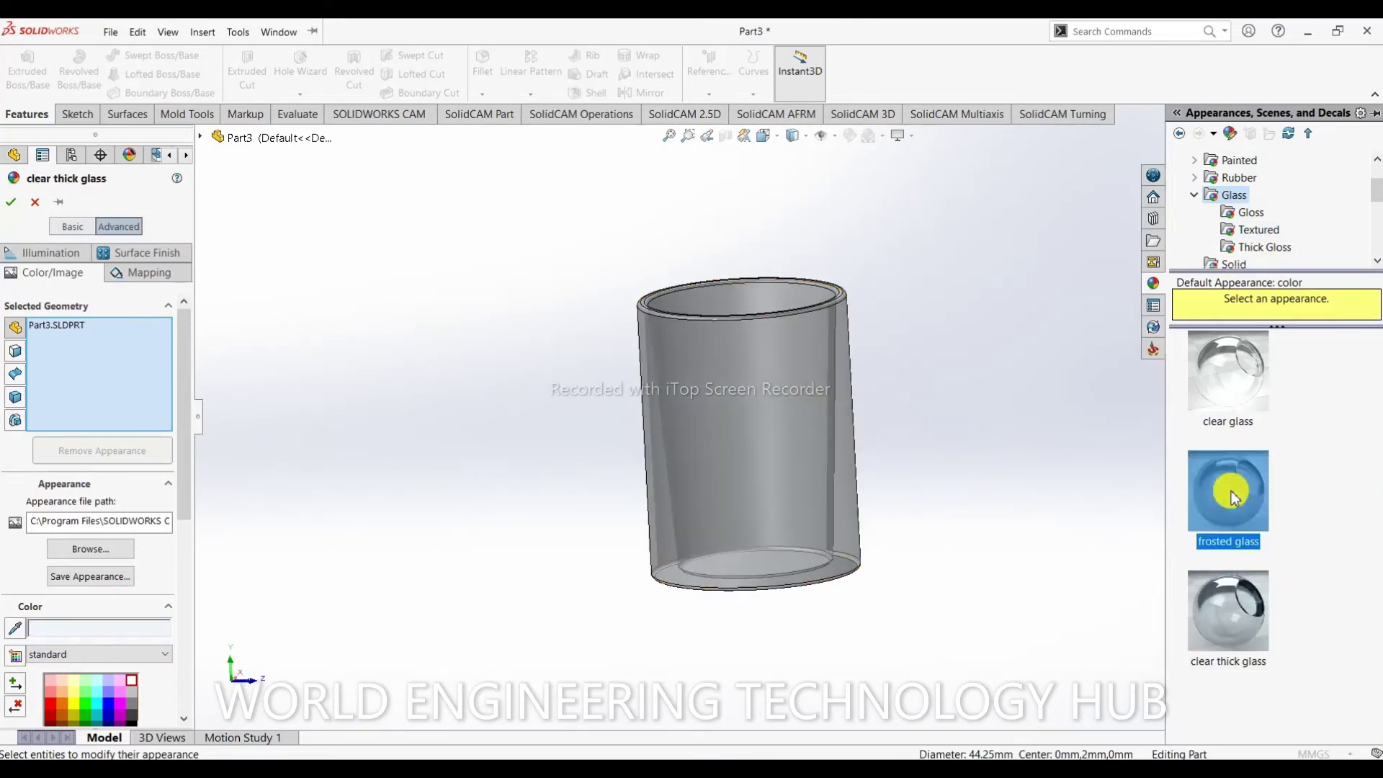
pyautogui.click(1227, 388)
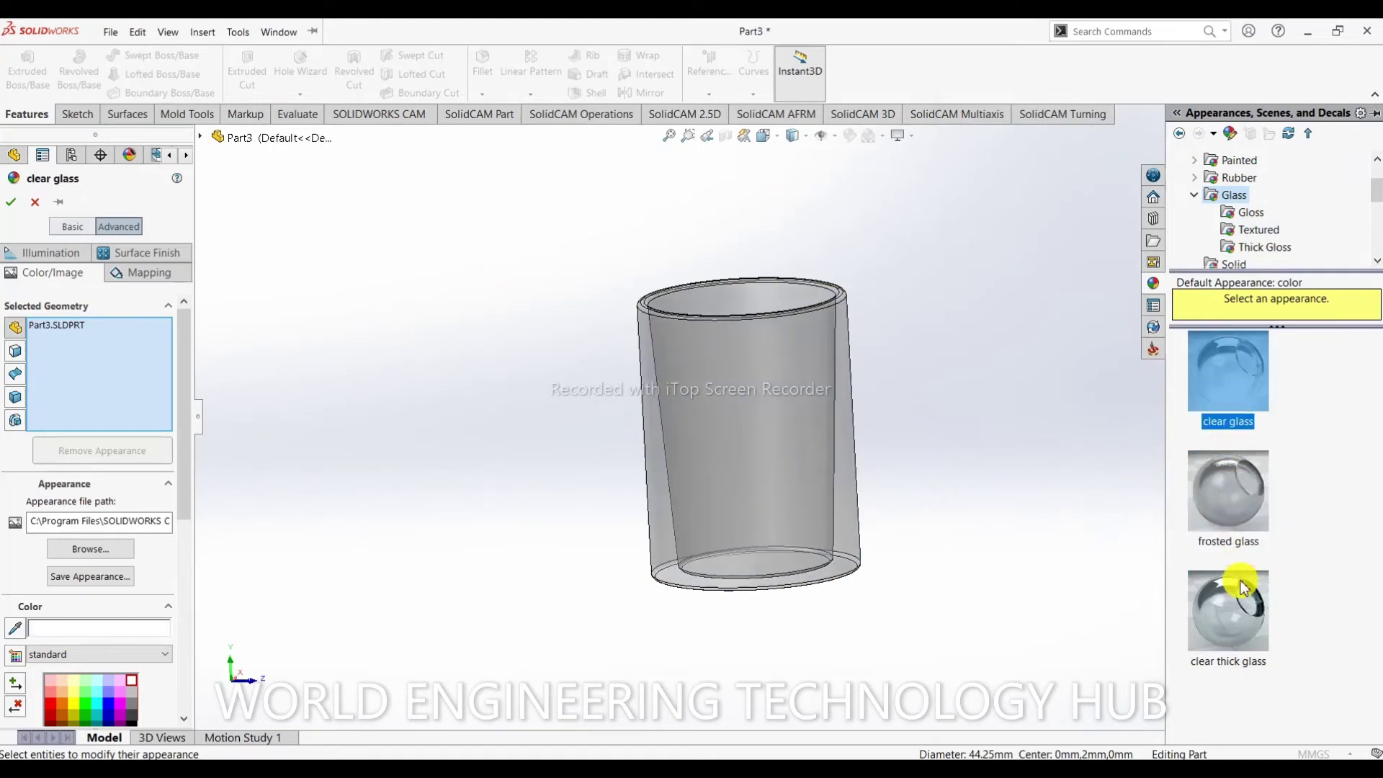
pyautogui.click(1243, 606)
pyautogui.click(1241, 499)
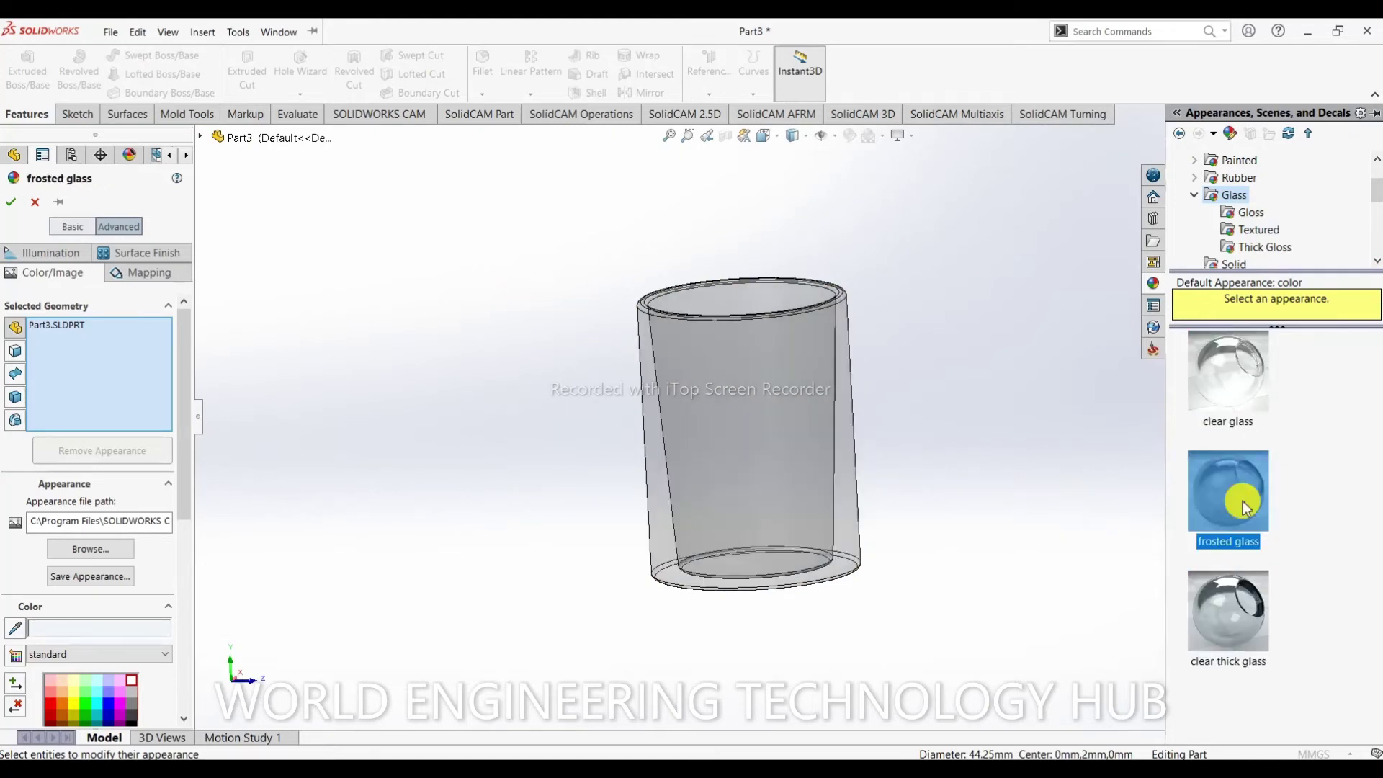
pyautogui.click(1200, 408)
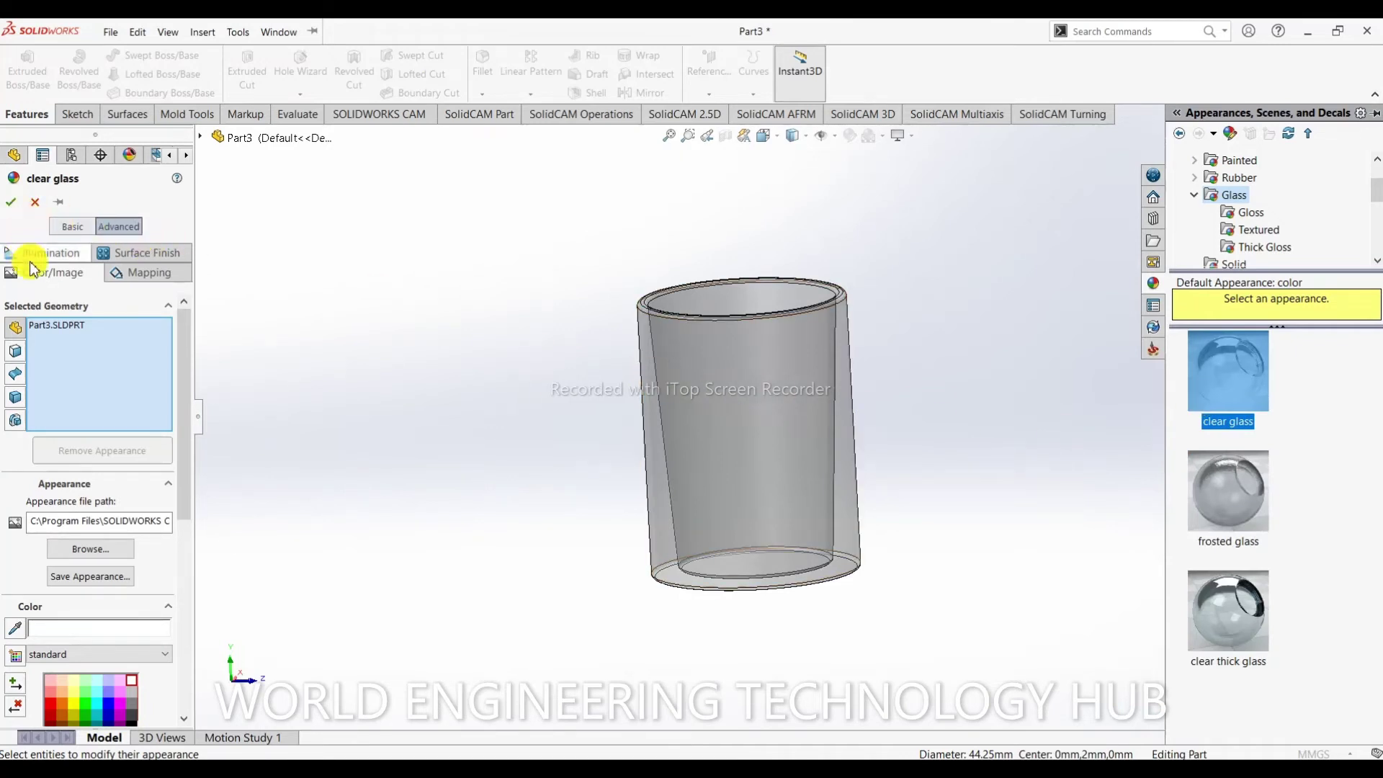
# - Try a light grey swatch and a reduced red value on the clear glass colour, restoring RGB 255, 255, 255
pyautogui.scroll(-3, 43, 360)
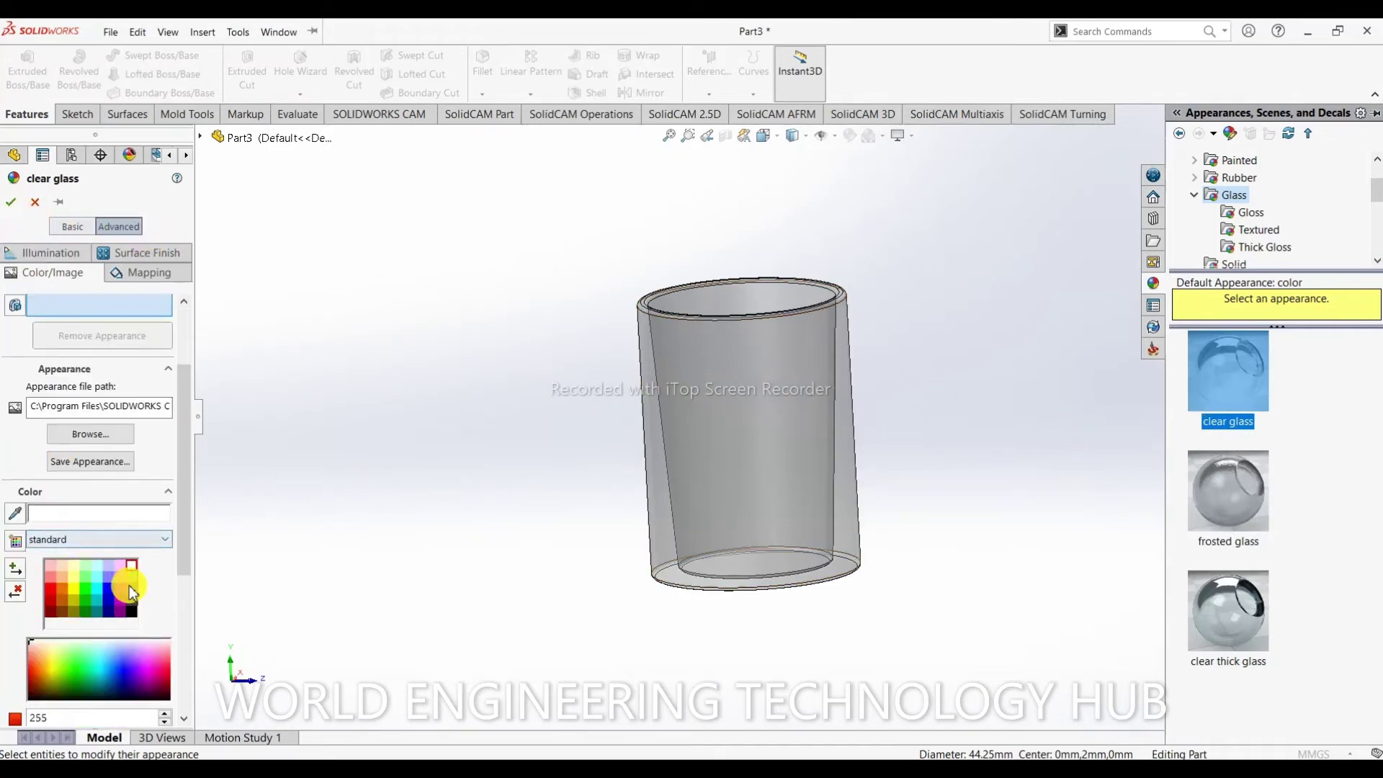
pyautogui.click(130, 579)
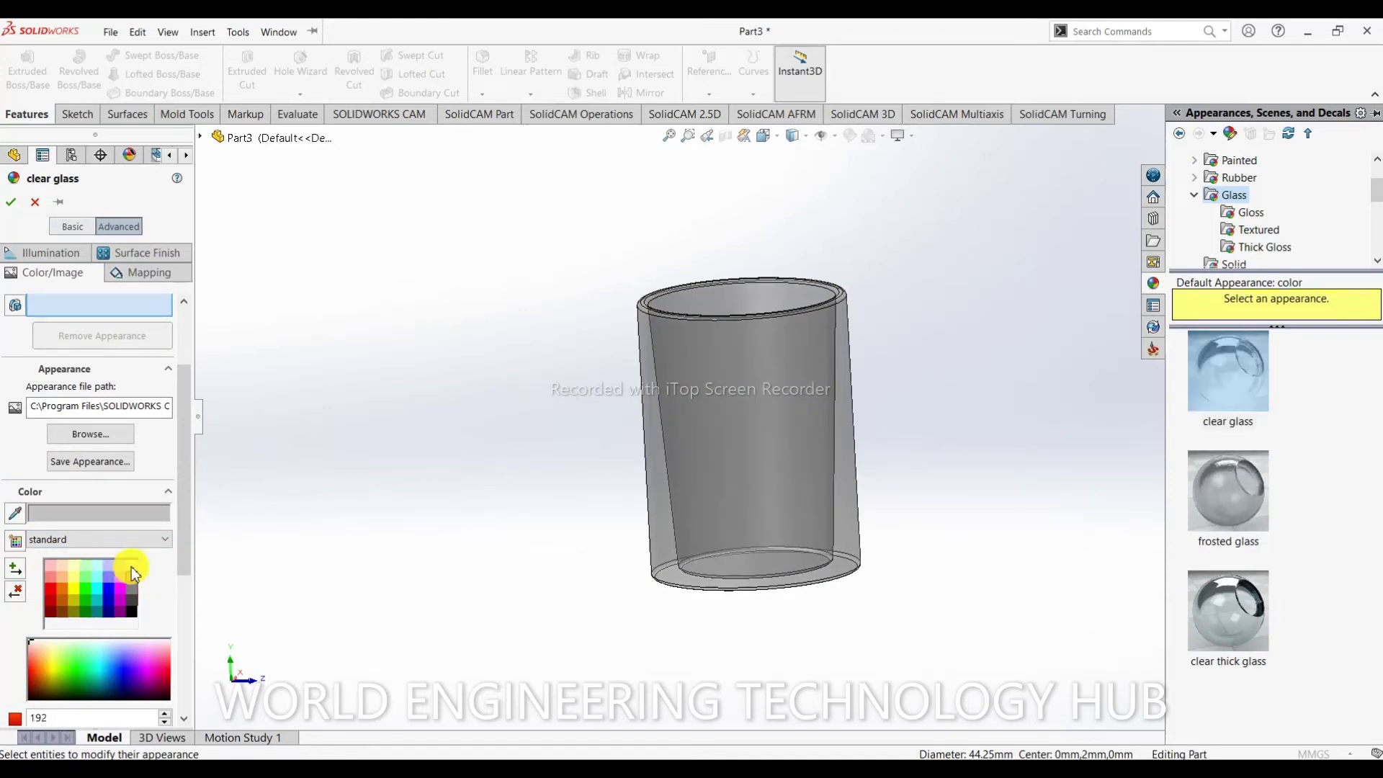
pyautogui.click(133, 569)
pyautogui.scroll(-3, 112, 620)
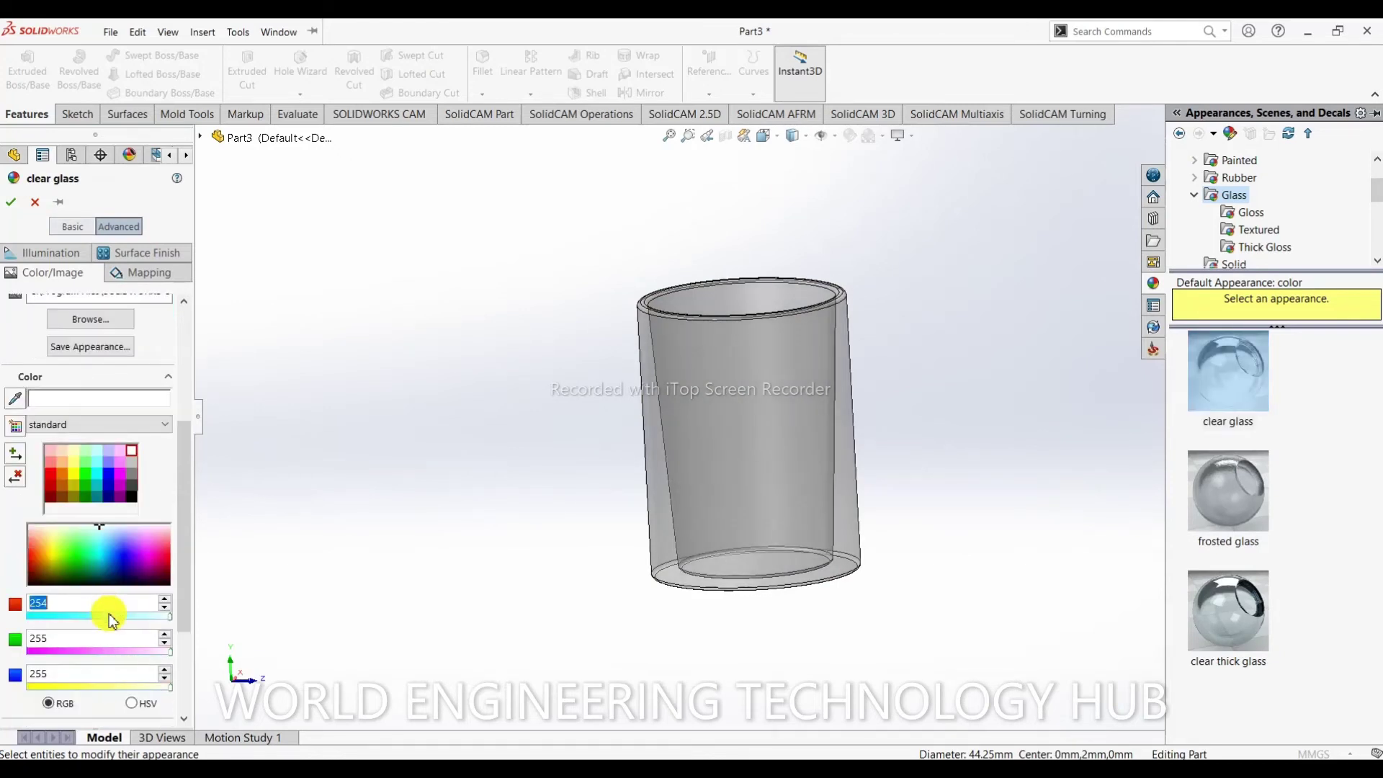
pyautogui.scroll(-3, 112, 619)
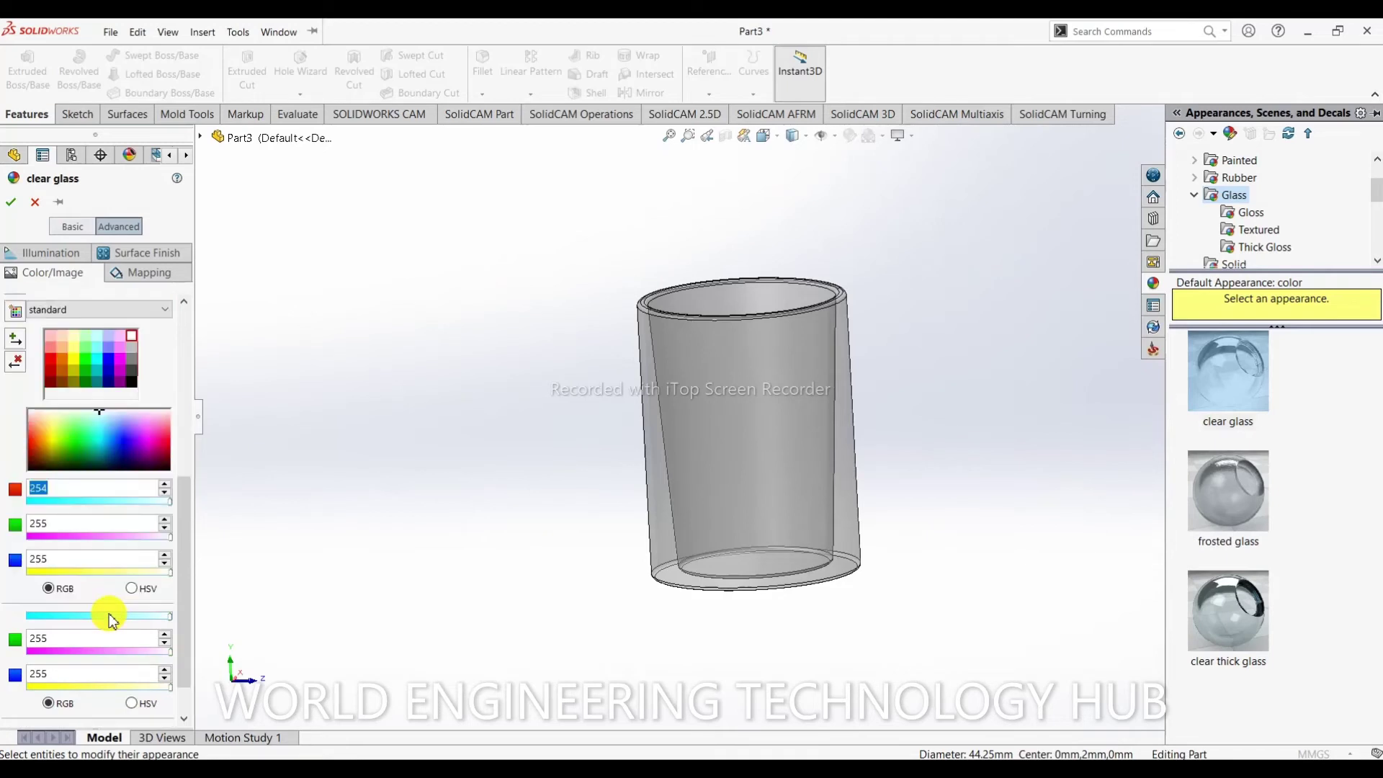
pyautogui.click(167, 502)
pyautogui.moveTo(149, 503); pyautogui.dragTo(103, 509)
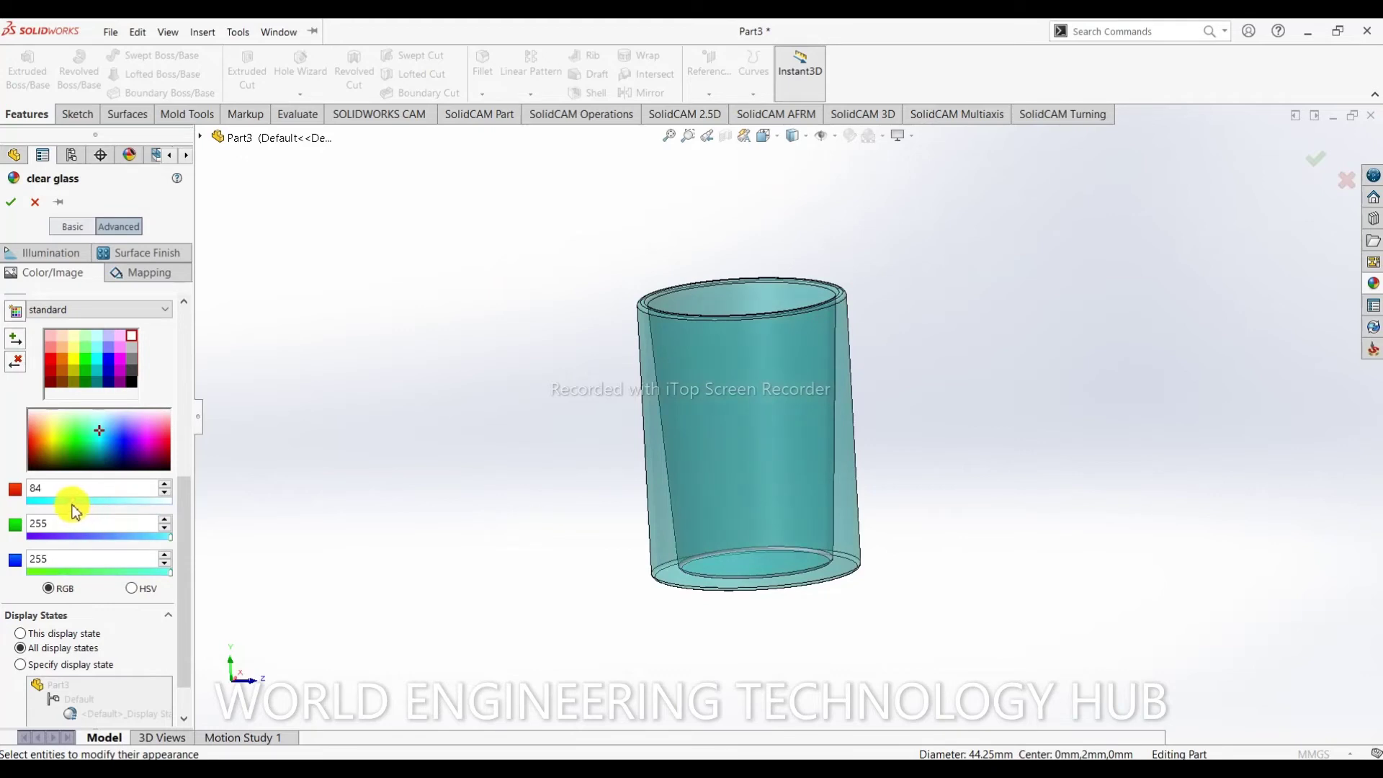
pyautogui.moveTo(43, 507); pyautogui.dragTo(173, 498)
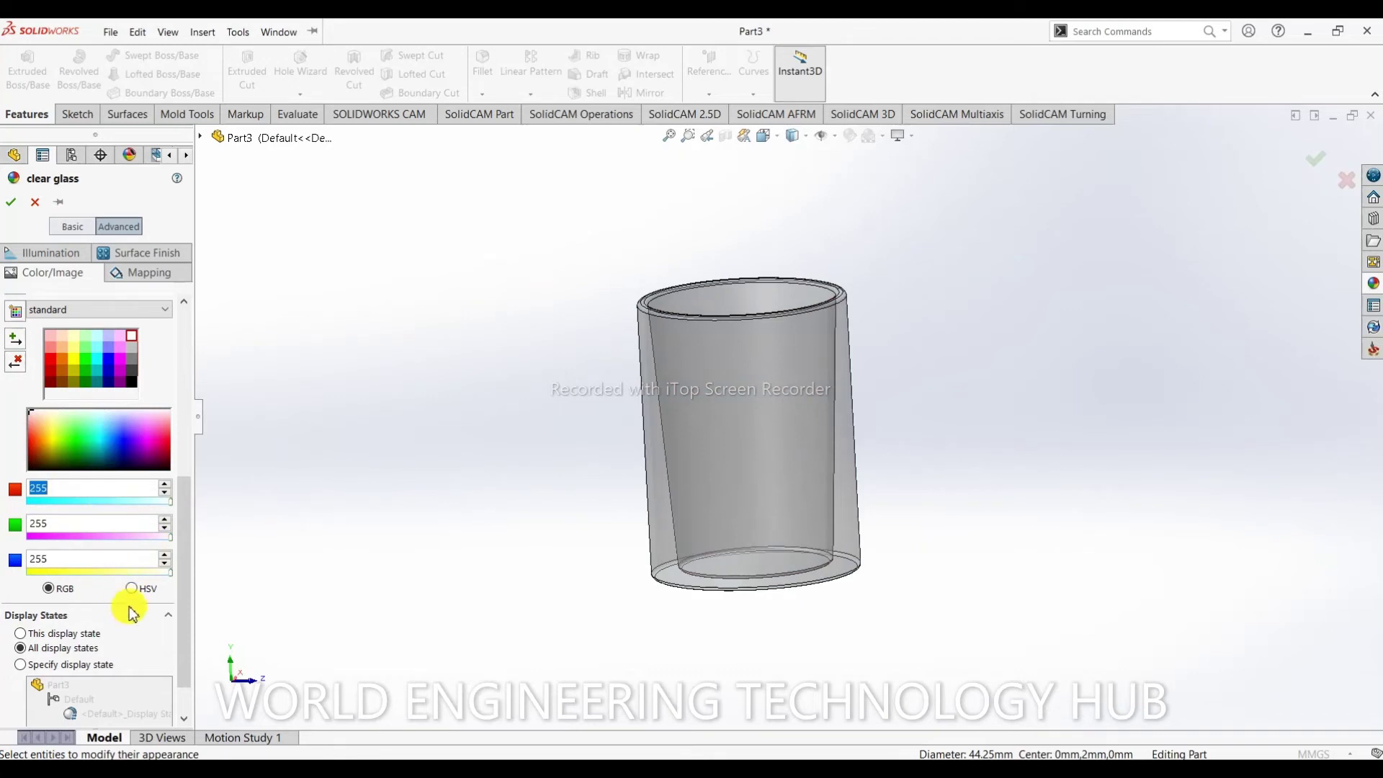
# - Try an HSV hue of 116 for the glass colour and return to RGB mode with the advanced appearance options
pyautogui.click(131, 590)
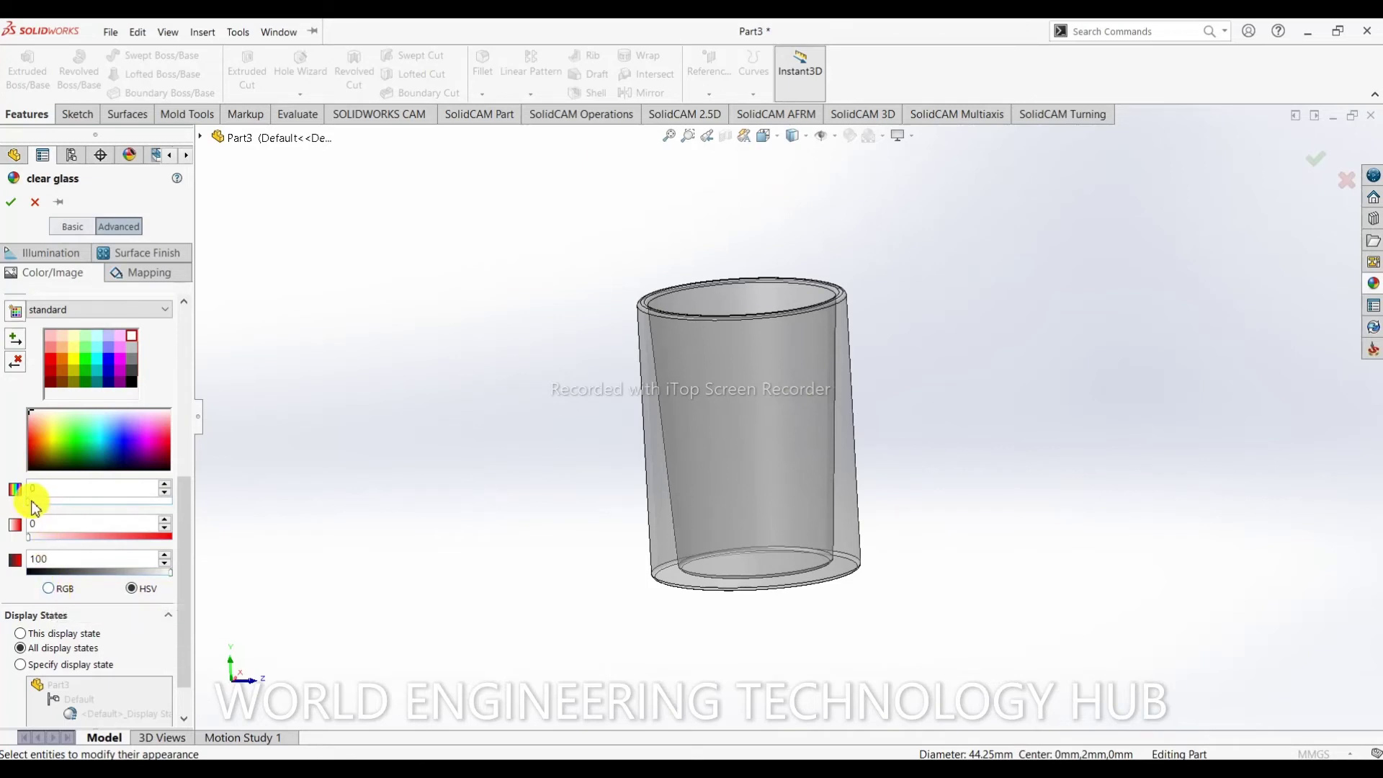
pyautogui.moveTo(31, 501); pyautogui.dragTo(130, 516)
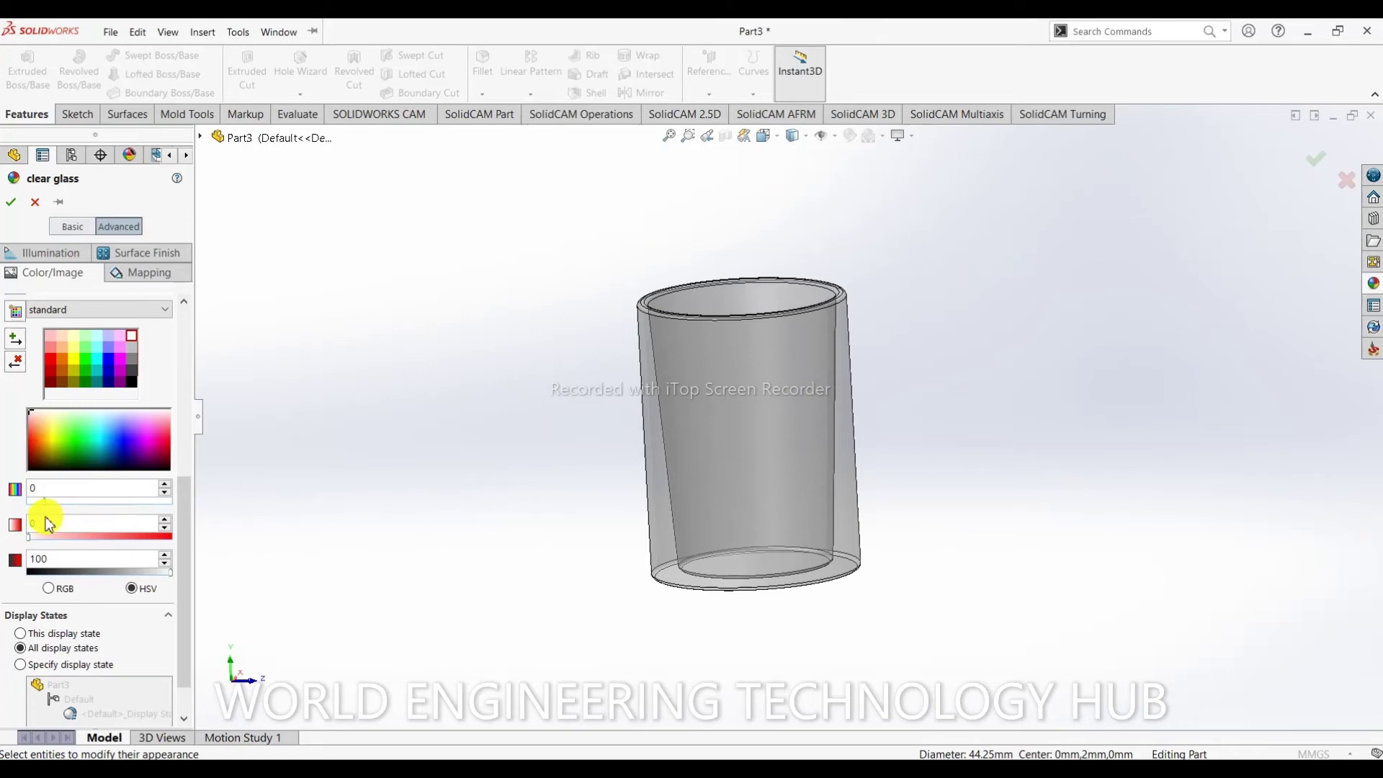
pyautogui.click(147, 489)
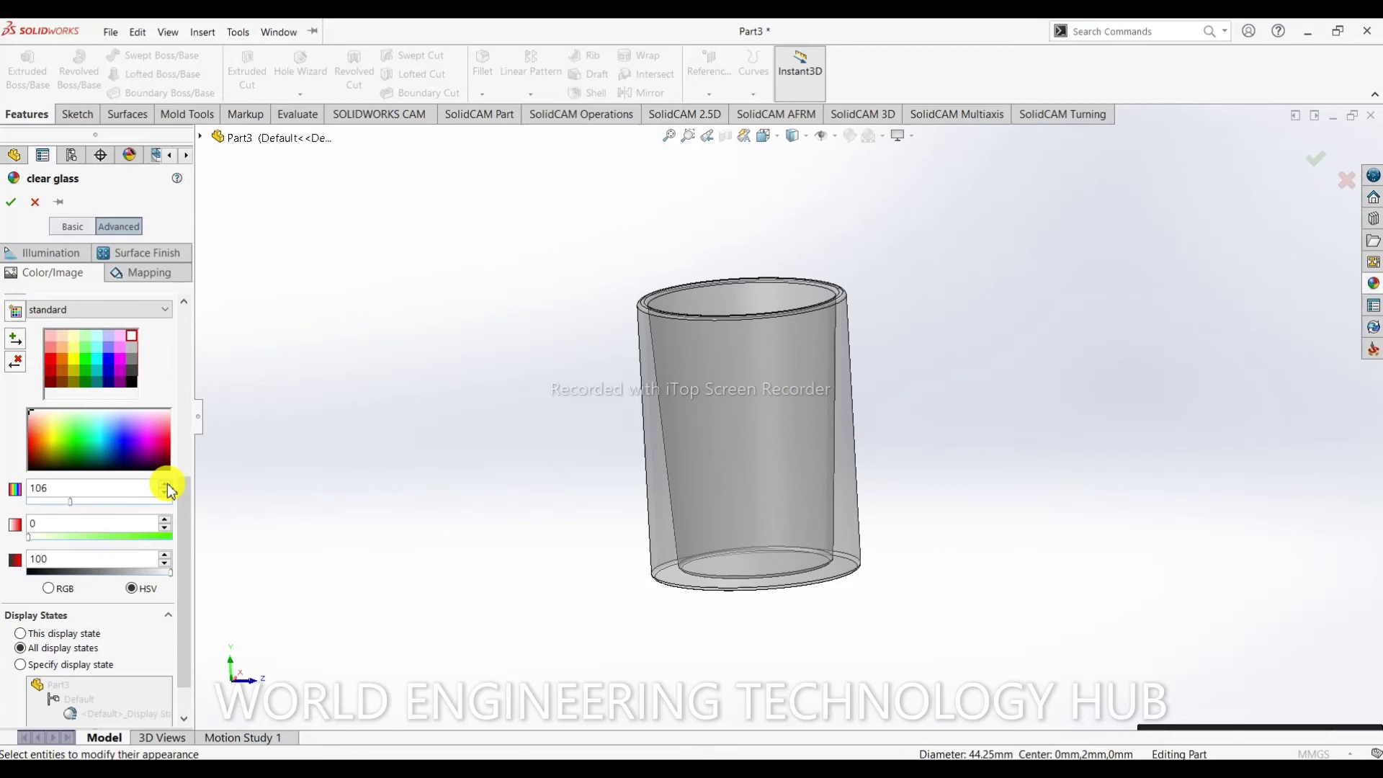
pyautogui.click(165, 485)
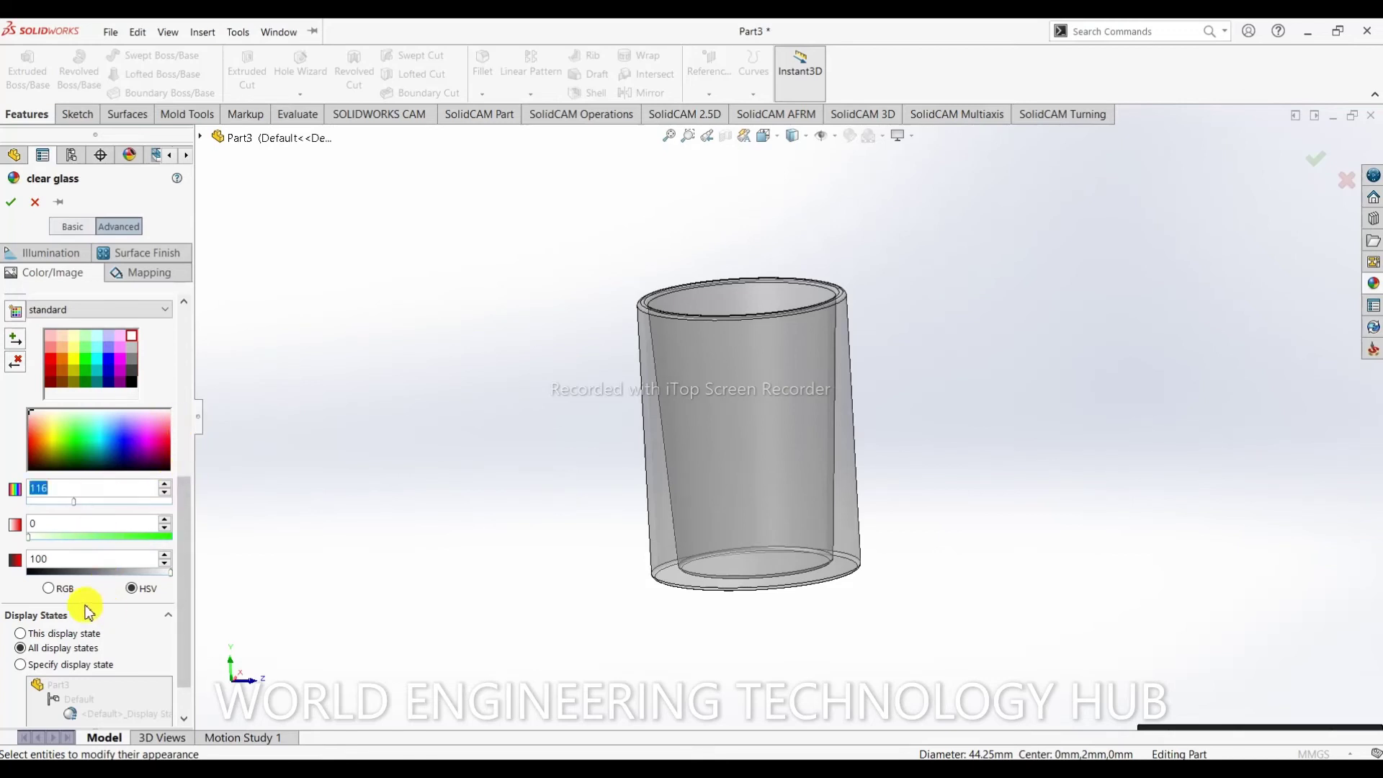
pyautogui.click(45, 589)
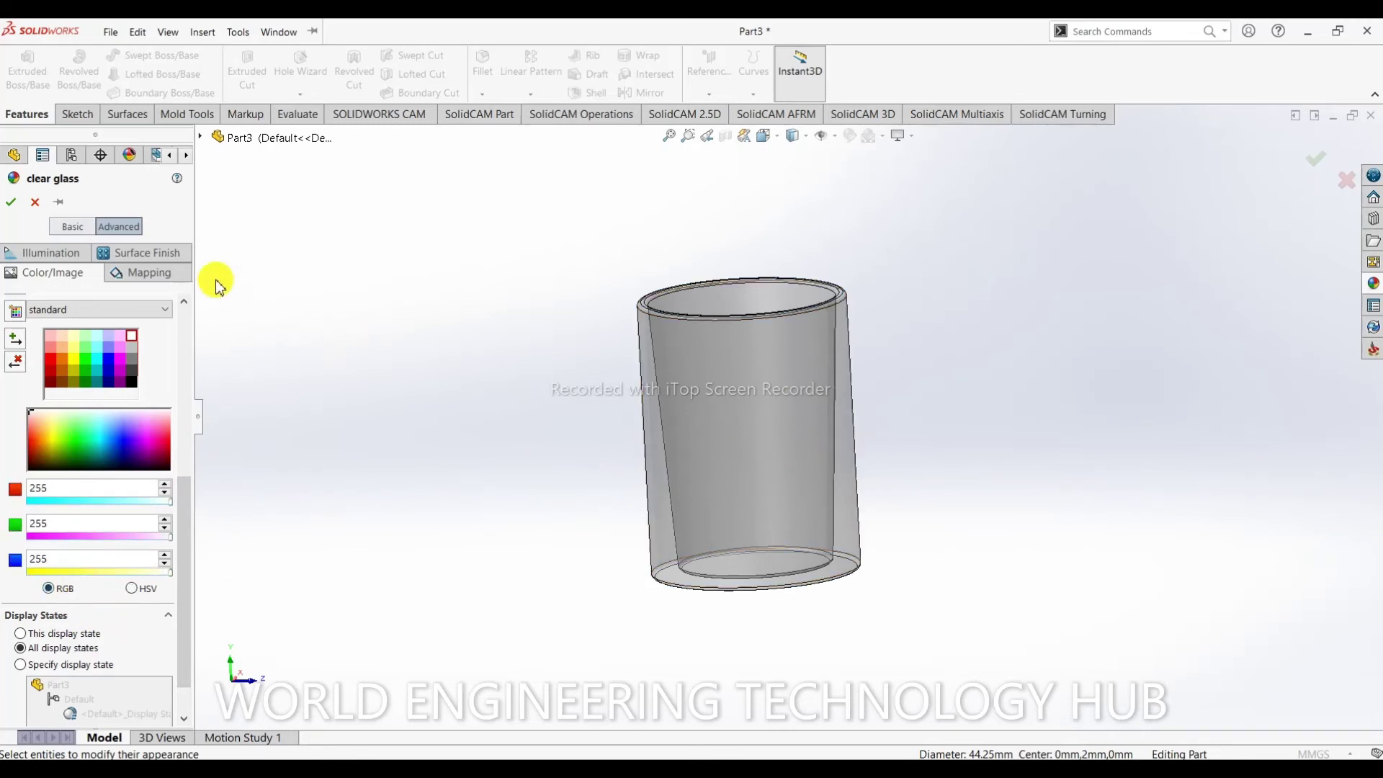
pyautogui.click(72, 227)
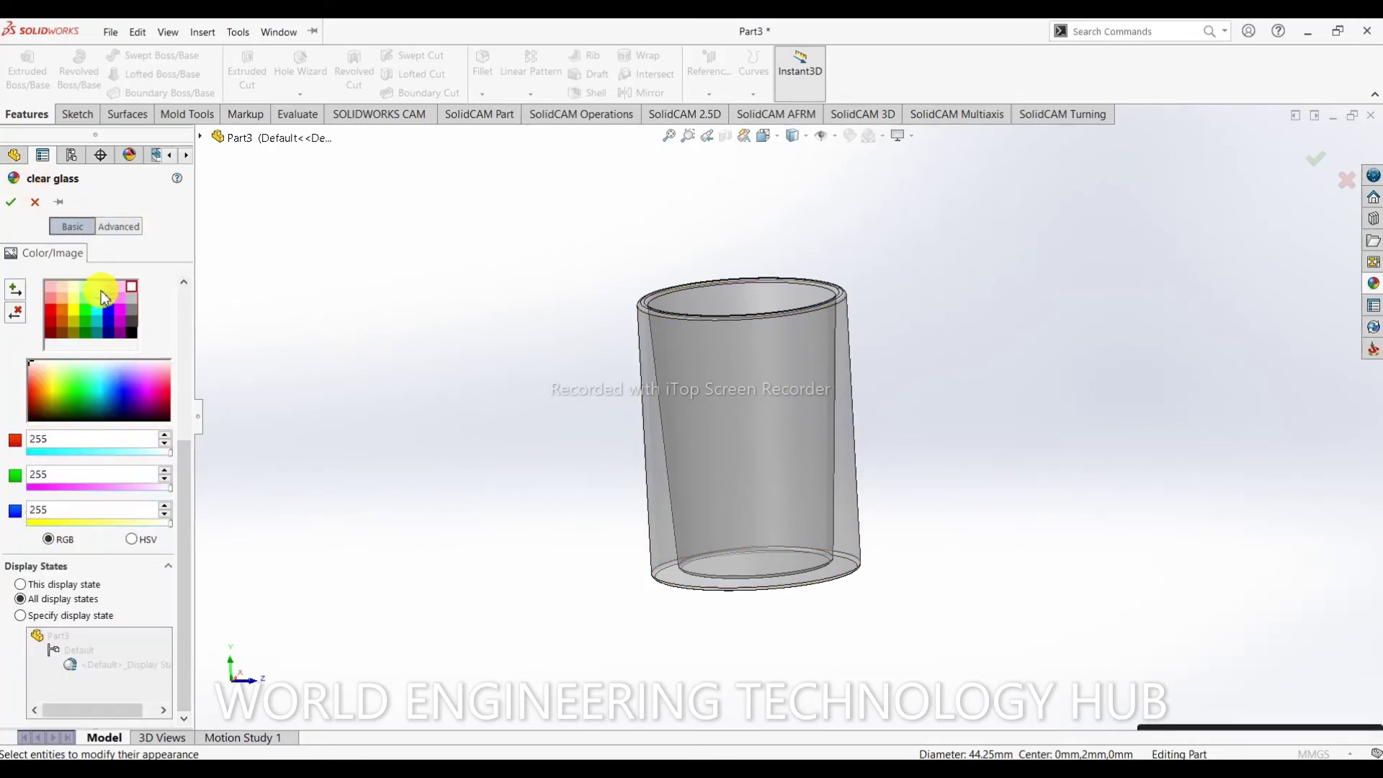
pyautogui.scroll(5, 103, 575)
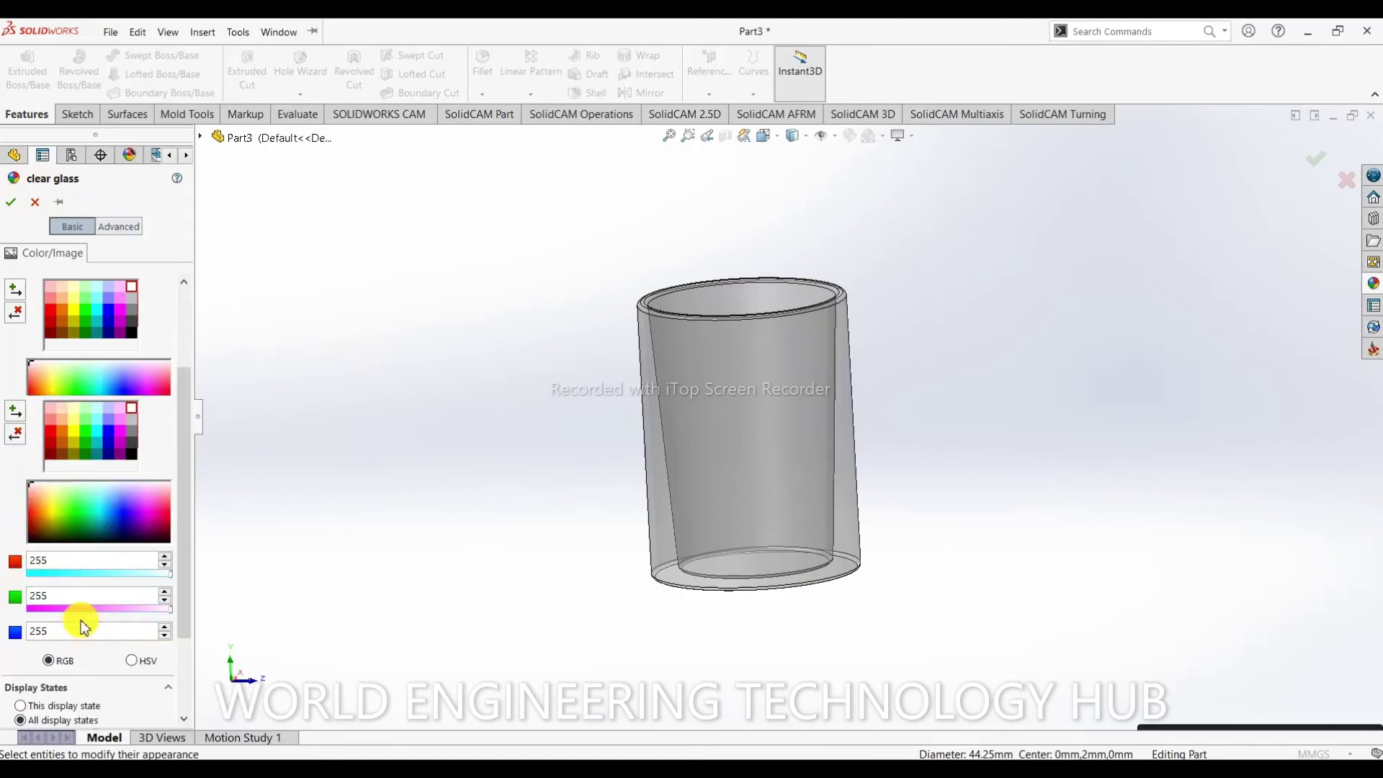
pyautogui.click(119, 227)
# - Choose white from the greyscale swatches as the clear glass colour and accept the appearance
pyautogui.scroll(-3, 112, 546)
pyautogui.scroll(-1, 112, 546)
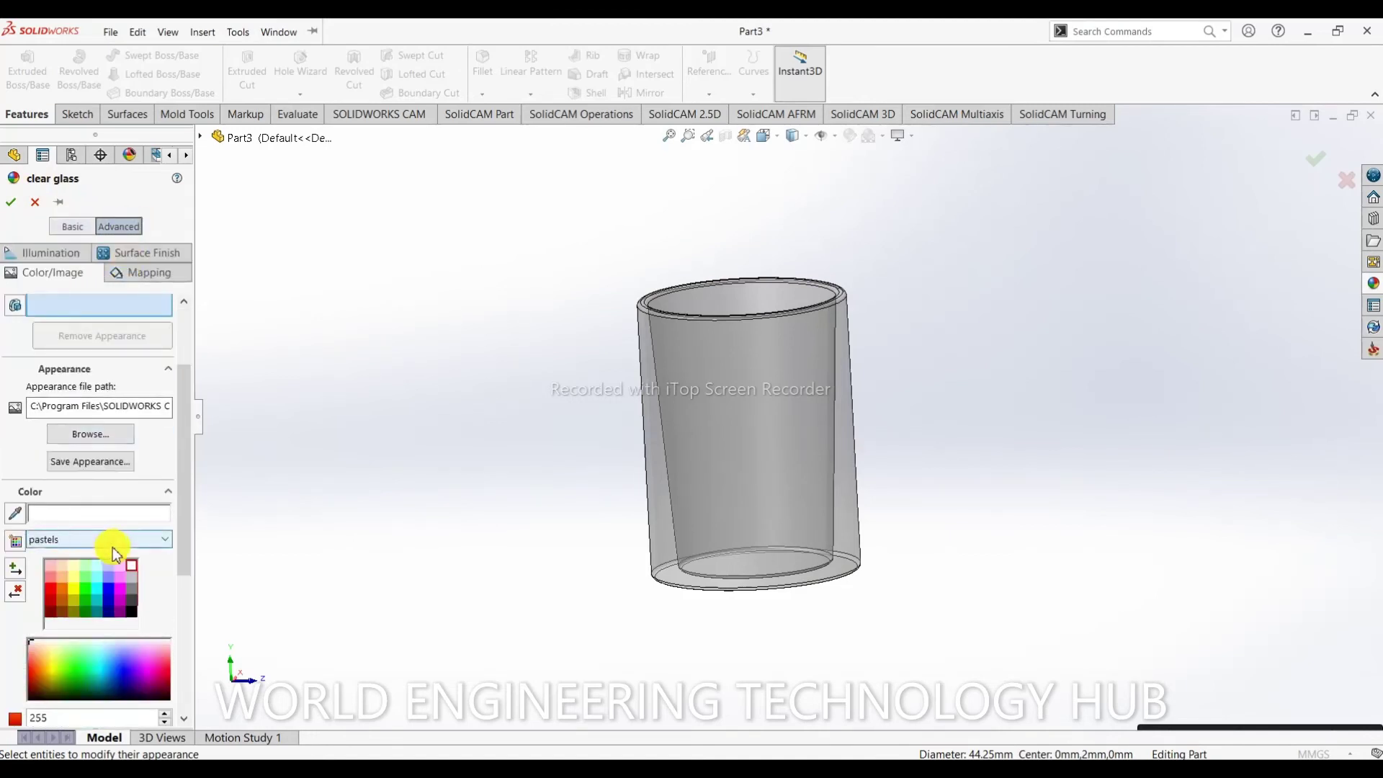
pyautogui.scroll(2, 112, 547)
pyautogui.scroll(-2, 112, 547)
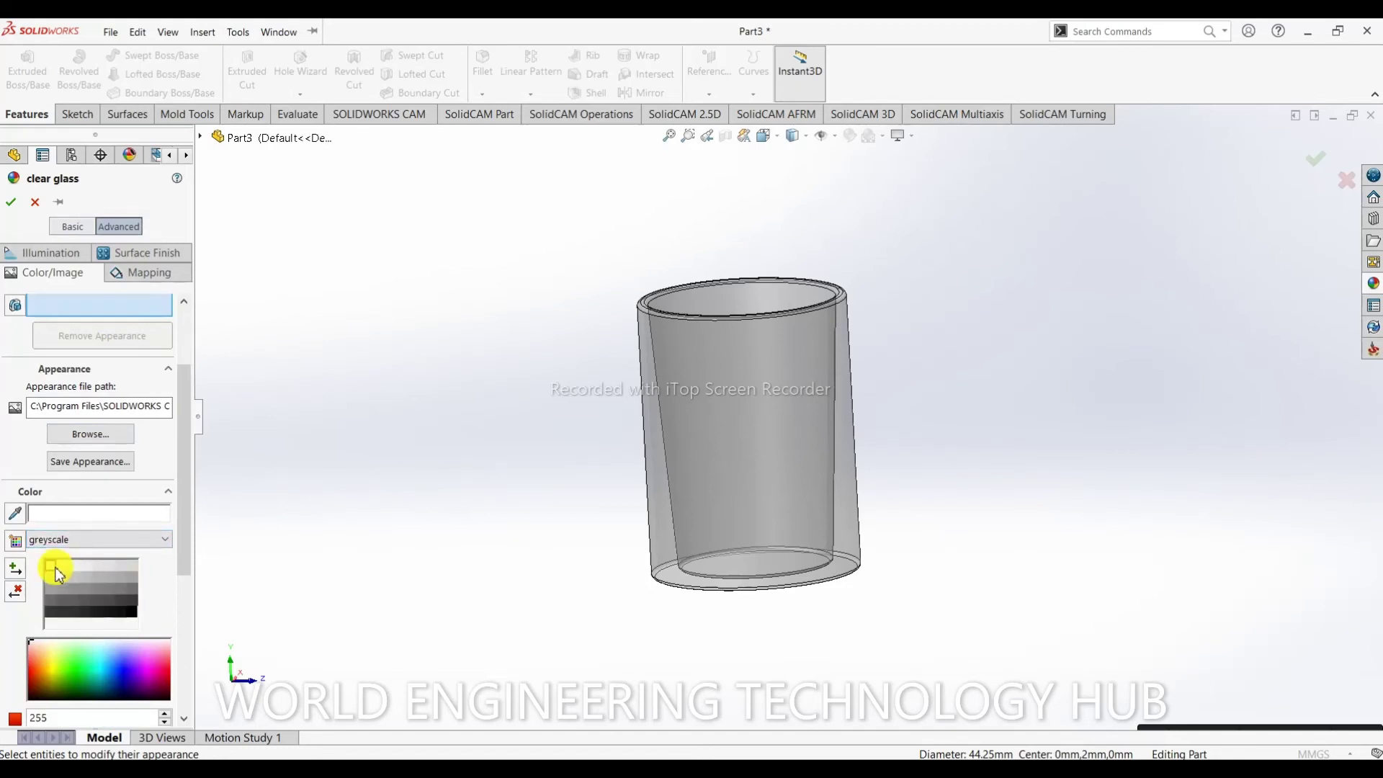
pyautogui.click(60, 567)
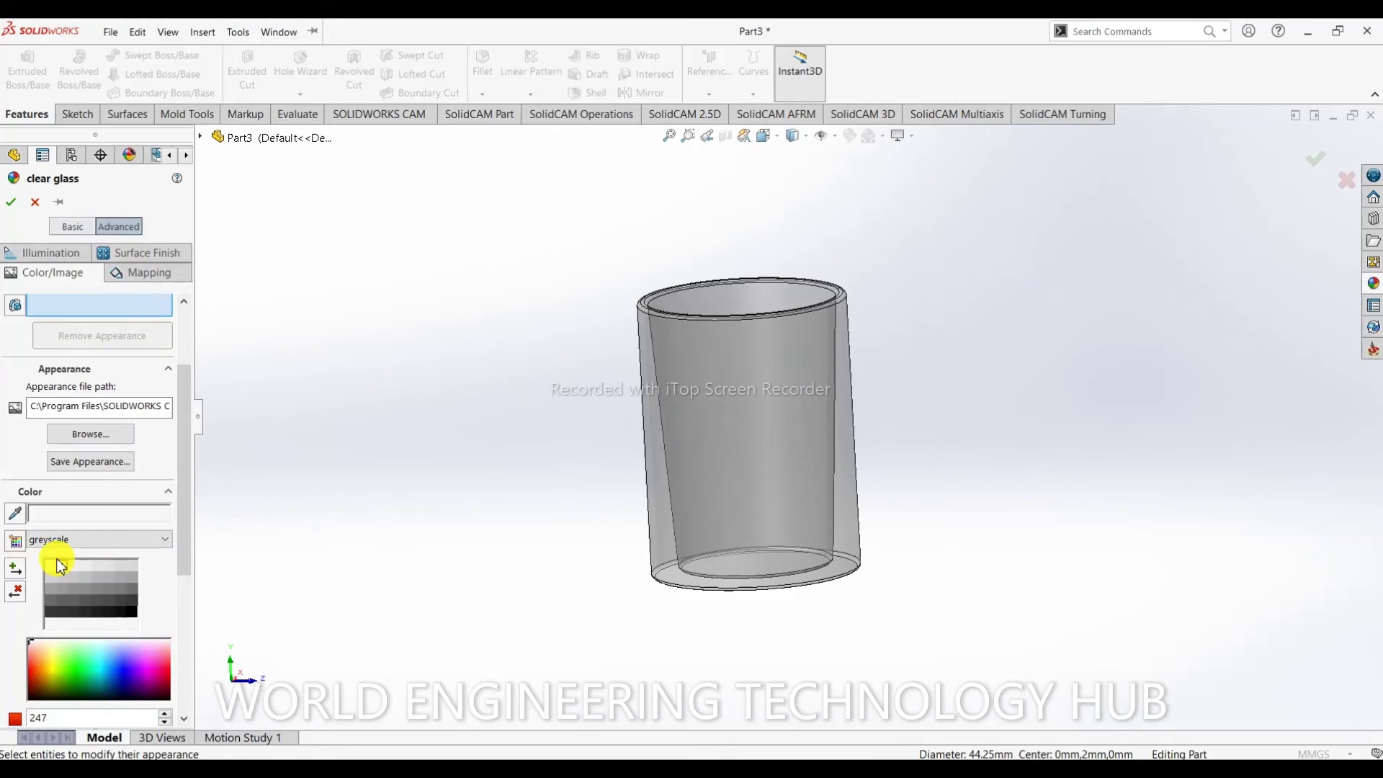
pyautogui.click(52, 567)
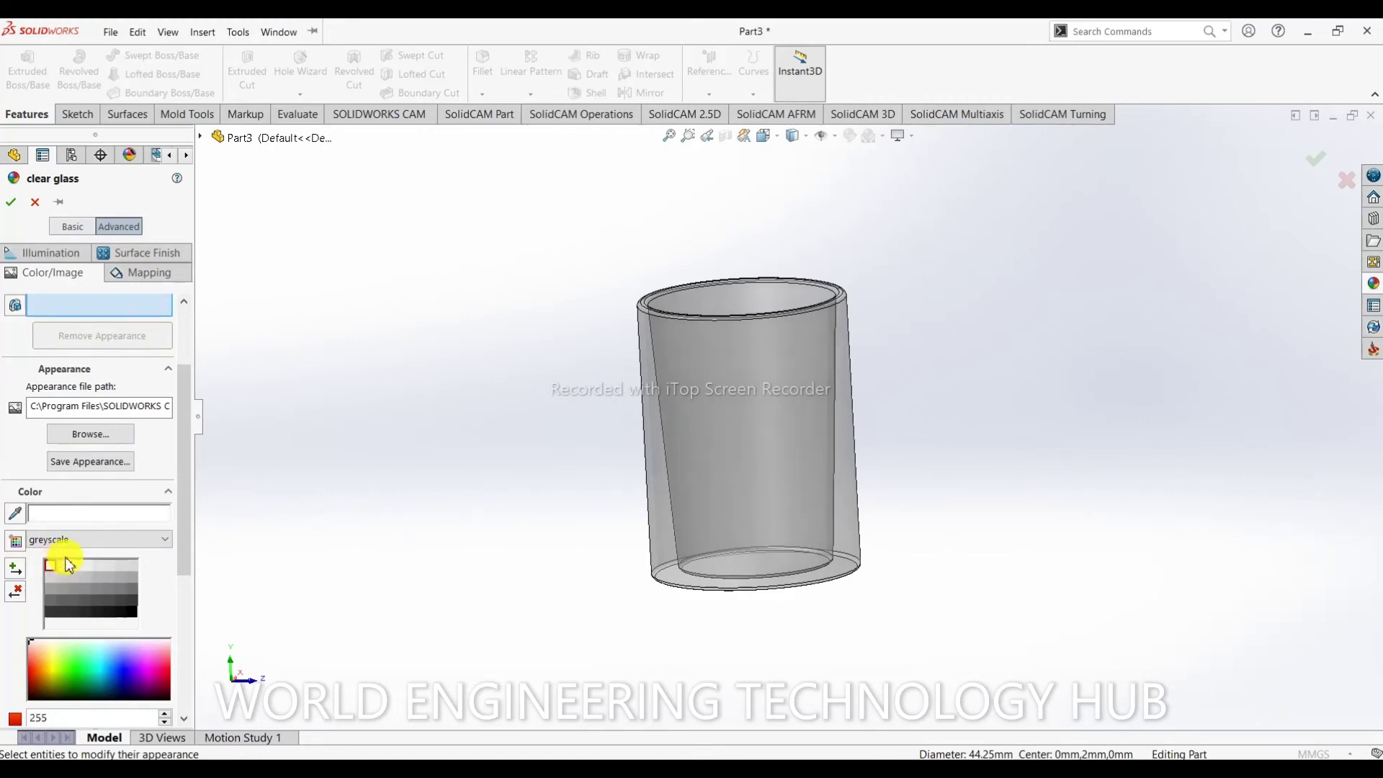
pyautogui.scroll(3, 83, 580)
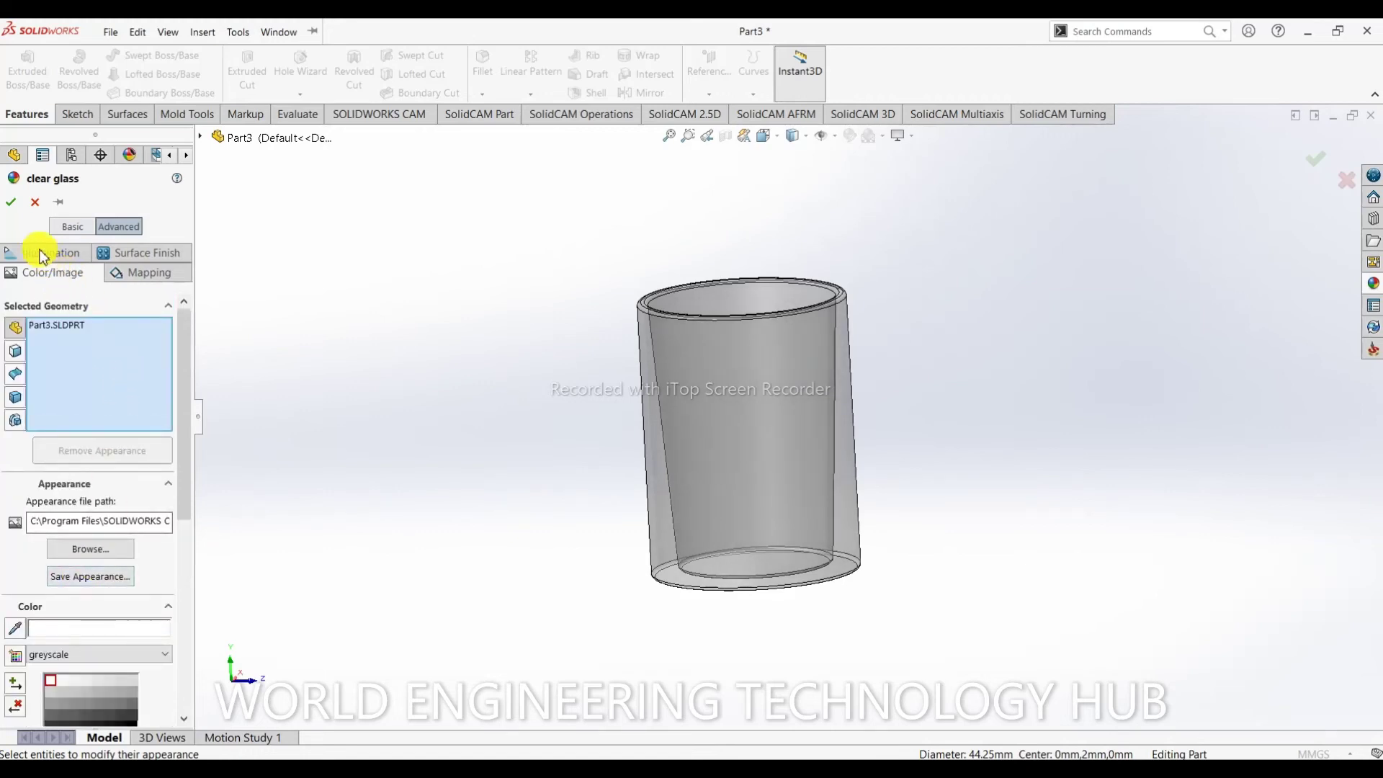
pyautogui.click(10, 202)
# - Apply the Rooftop scene behind the glass cup and inspect the cup from several angles
pyautogui.moveTo(819, 531); pyautogui.dragTo(788, 425, button='middle')
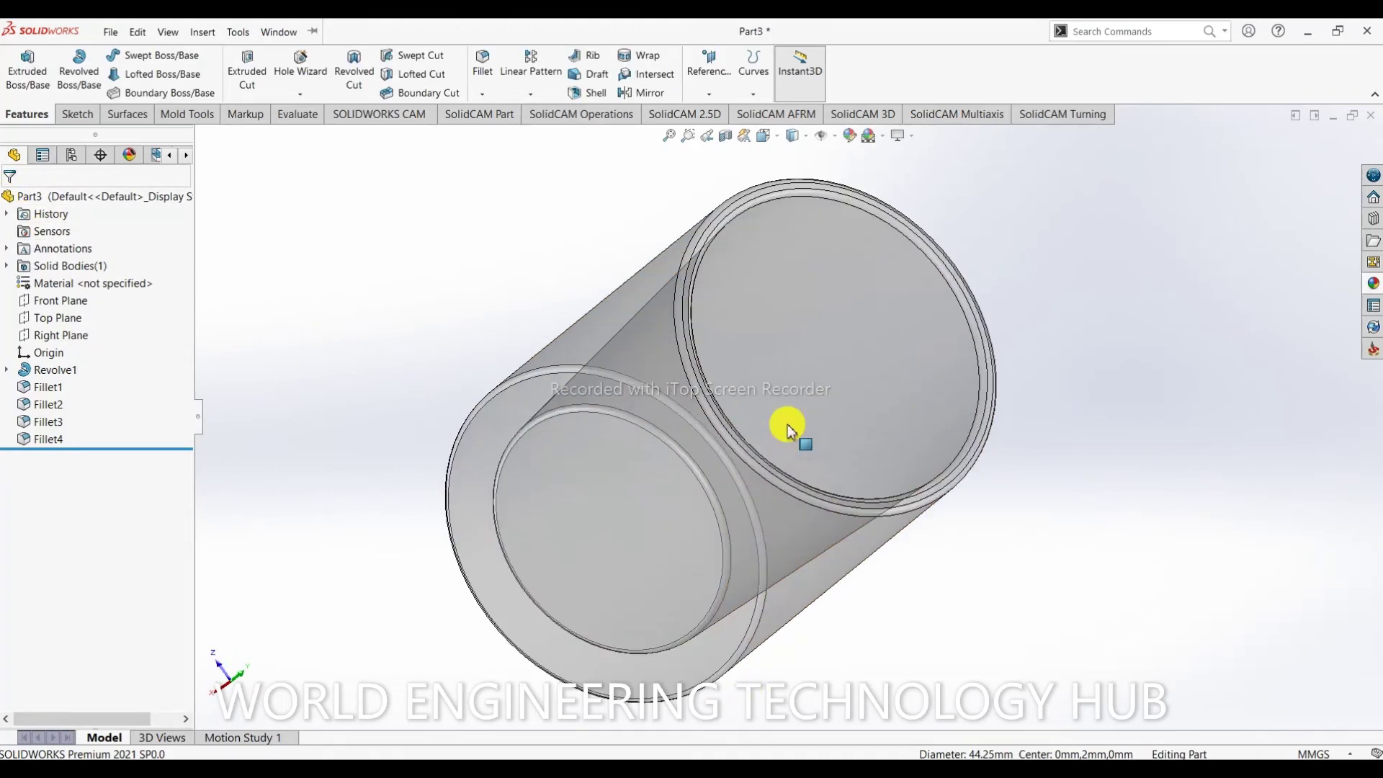
pyautogui.click(884, 142)
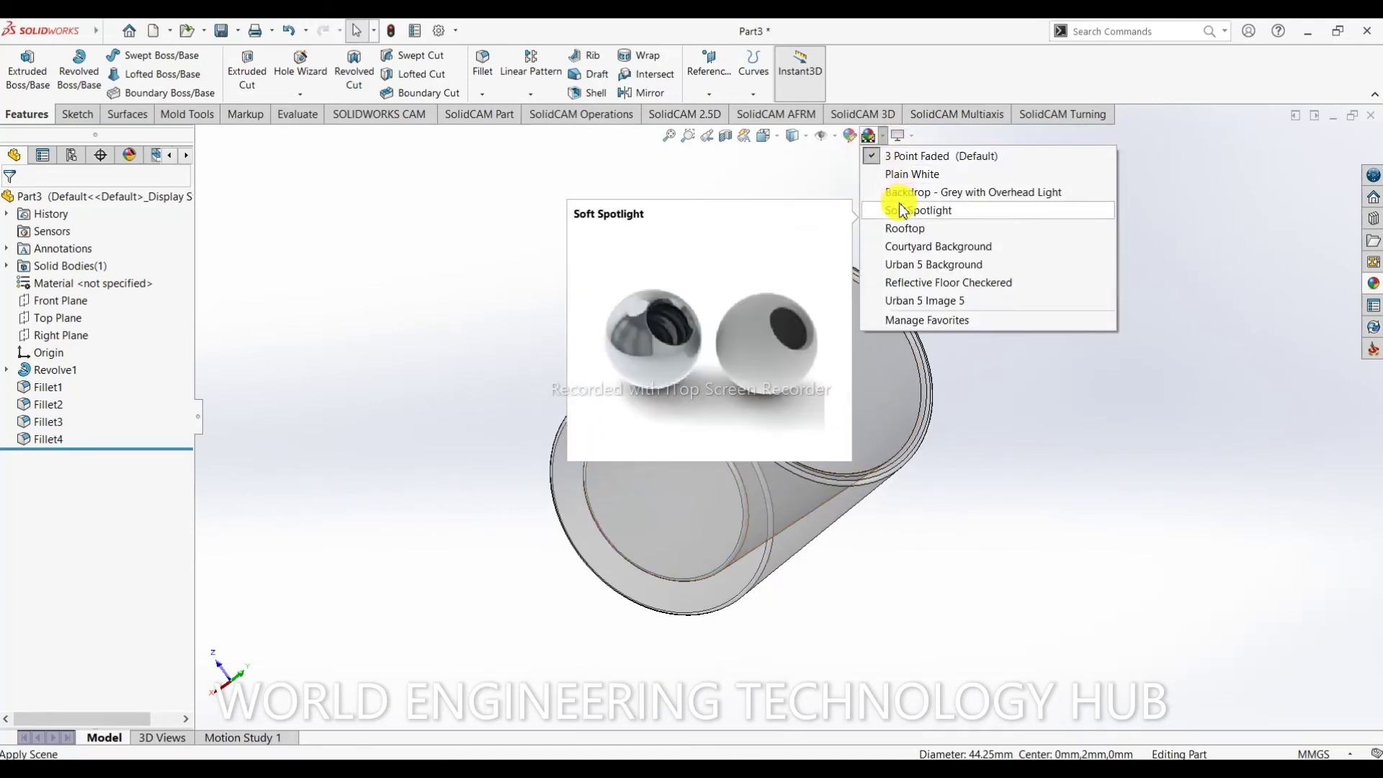
pyautogui.click(908, 228)
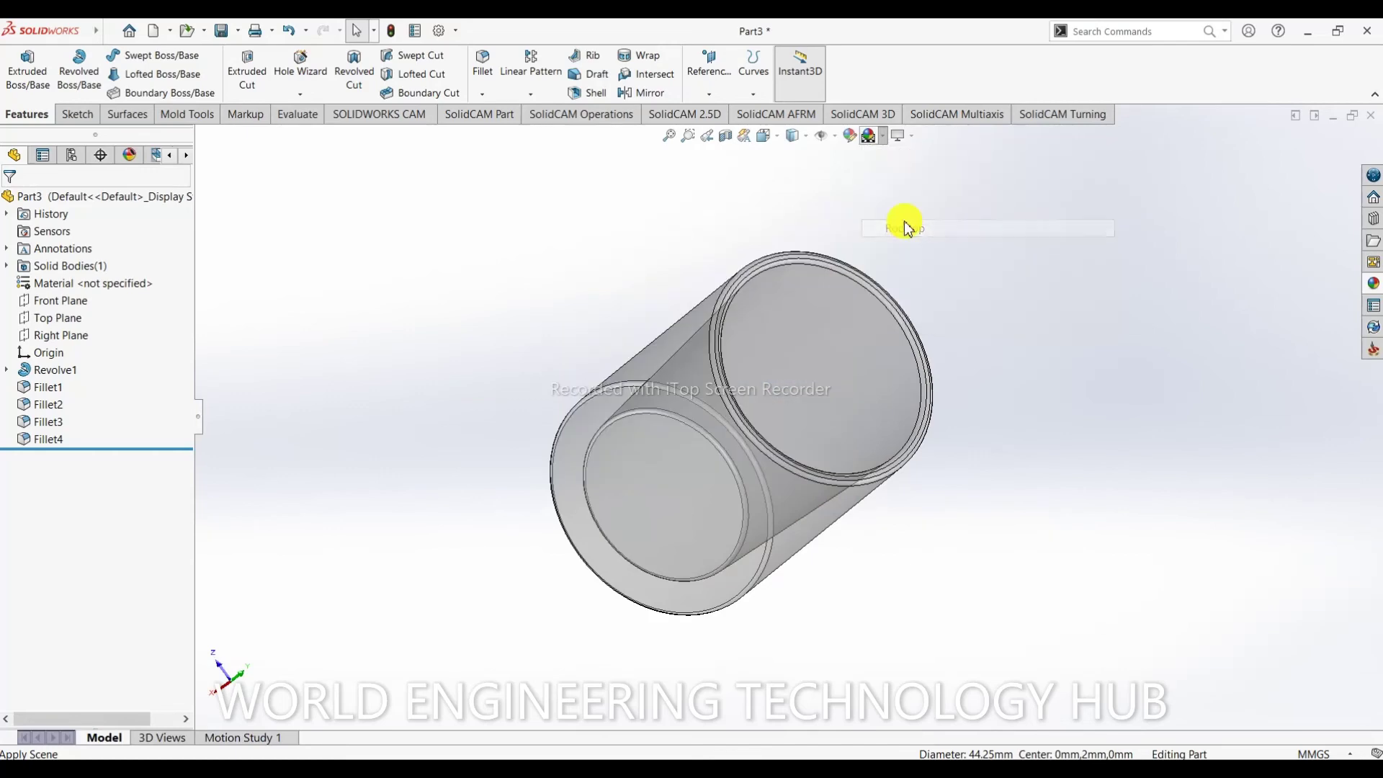
pyautogui.moveTo(914, 328); pyautogui.dragTo(900, 229, button='middle')
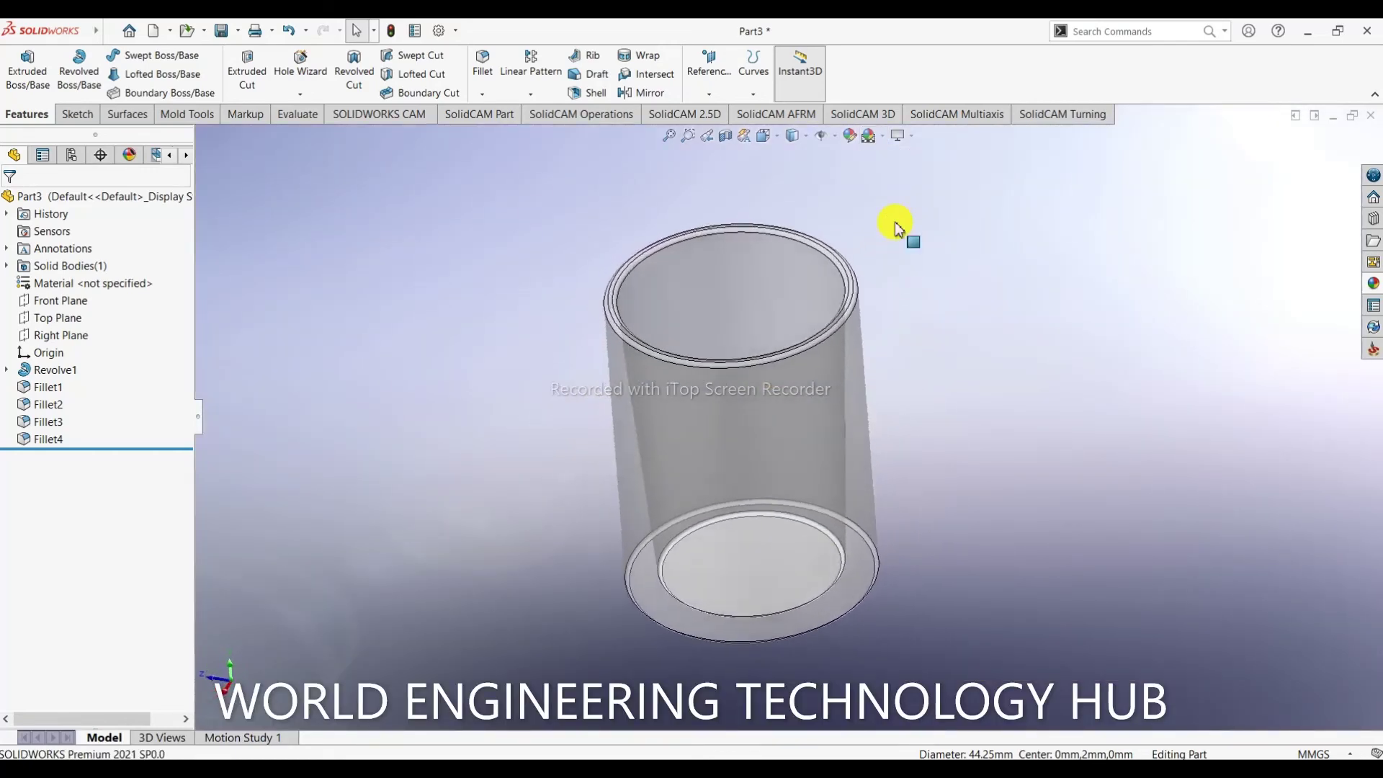
pyautogui.moveTo(755, 534); pyautogui.dragTo(728, 507, button='middle')
pyautogui.scroll(4, 729, 506)
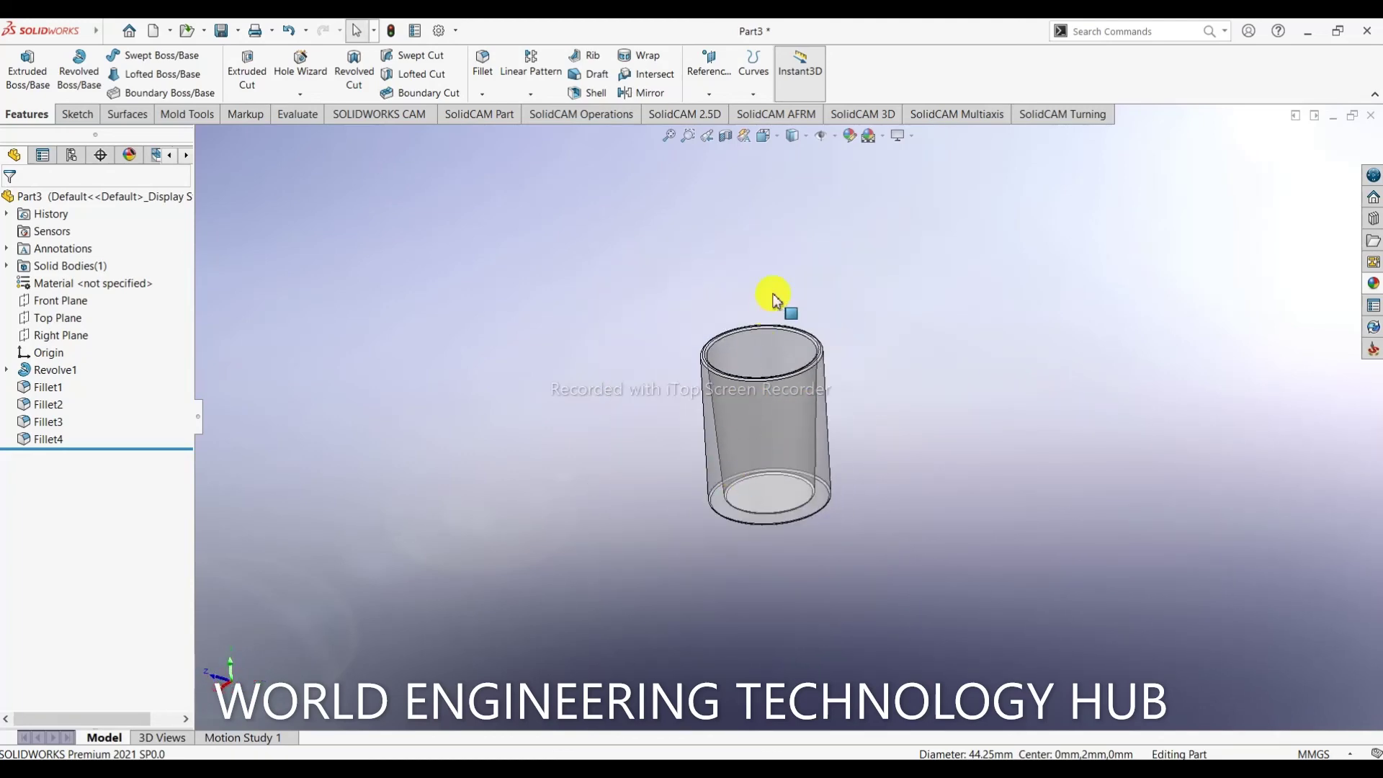
pyautogui.scroll(-3, 775, 296)
pyautogui.moveTo(791, 554); pyautogui.dragTo(603, 454, button='middle')
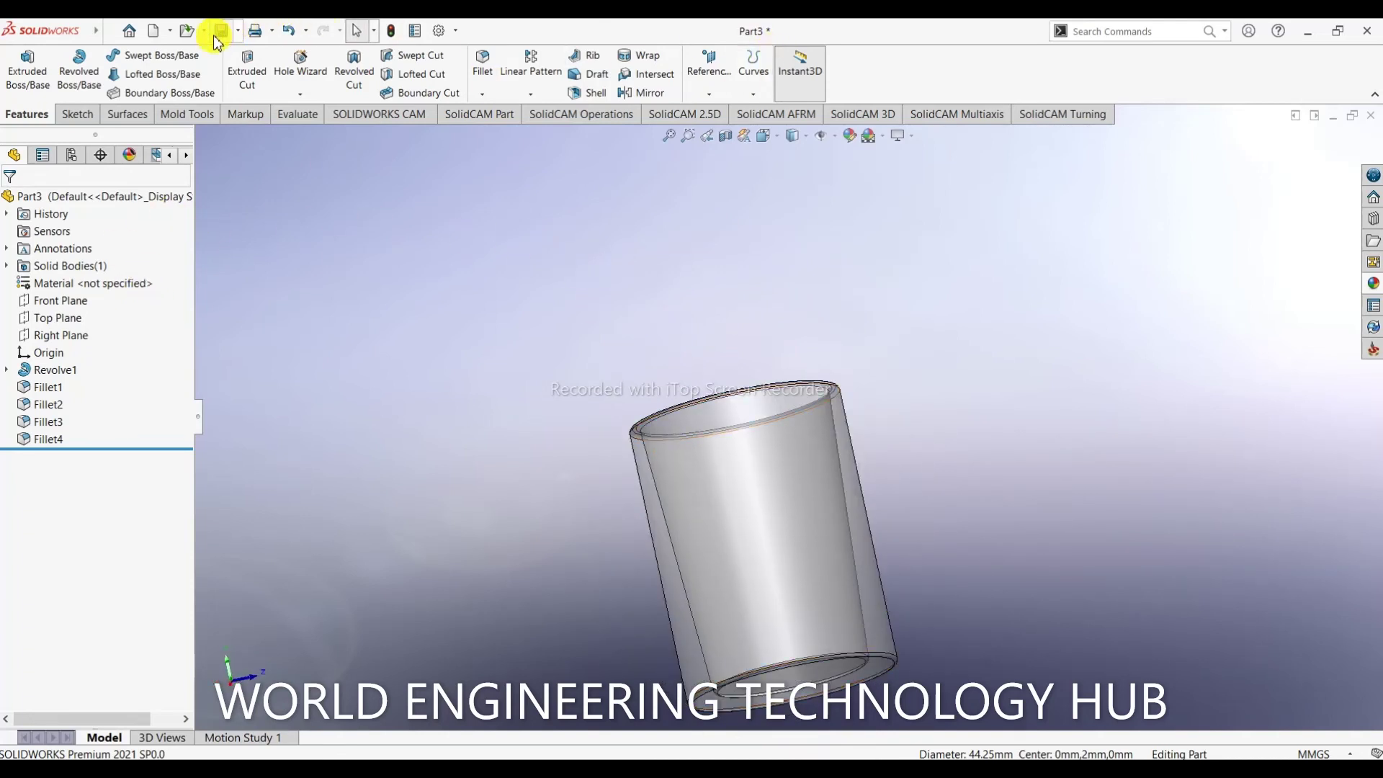
# - Save the cup part under the name glass
pyautogui.click(237, 31)
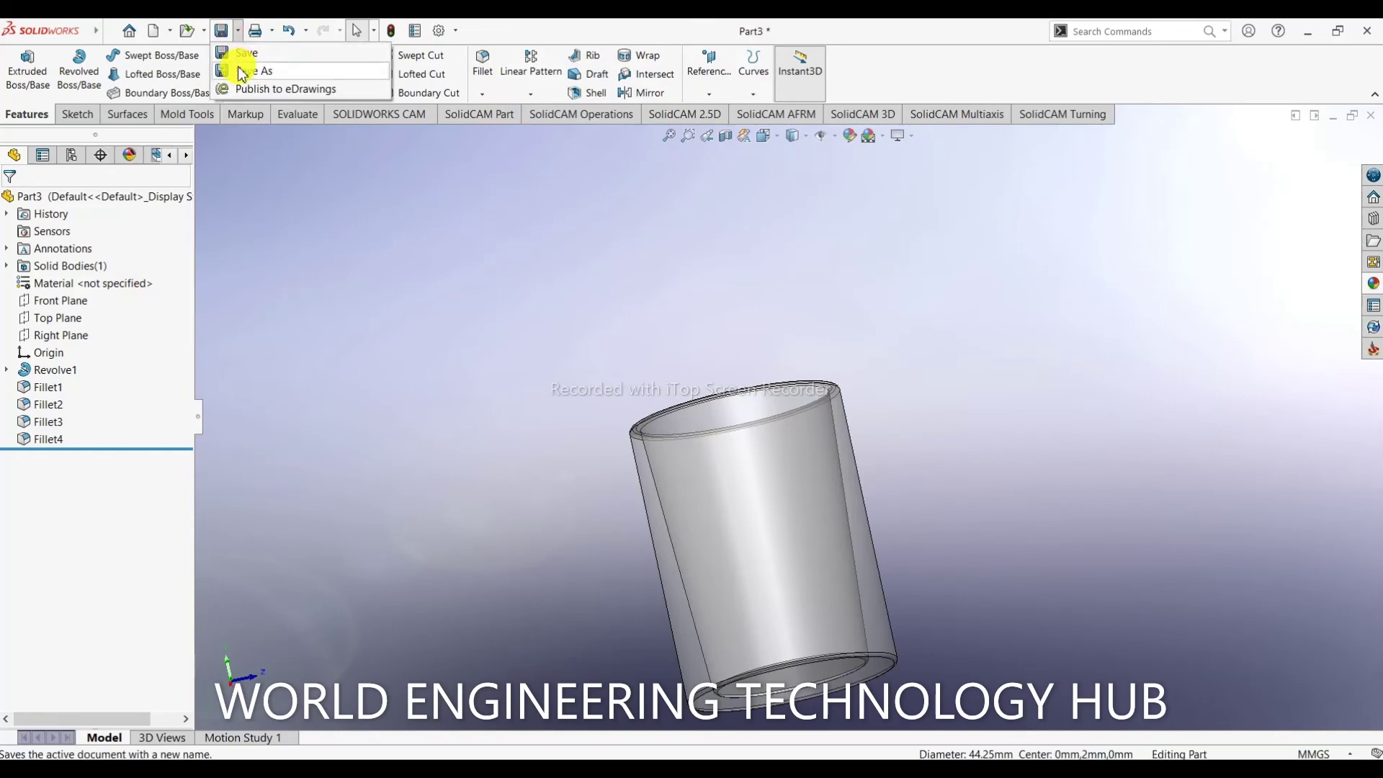
pyautogui.click(231, 64)
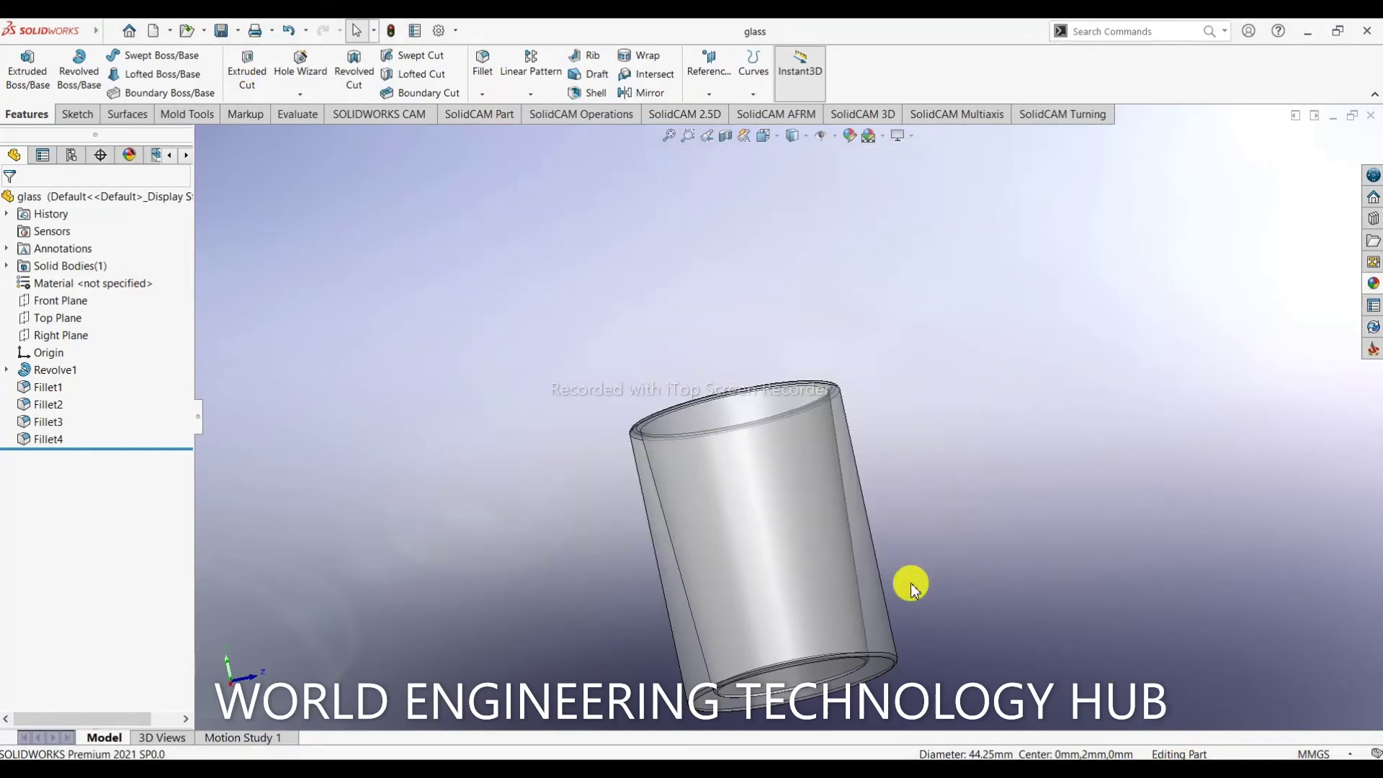
pyautogui.scroll(3, 760, 523)
pyautogui.scroll(-3, 760, 524)
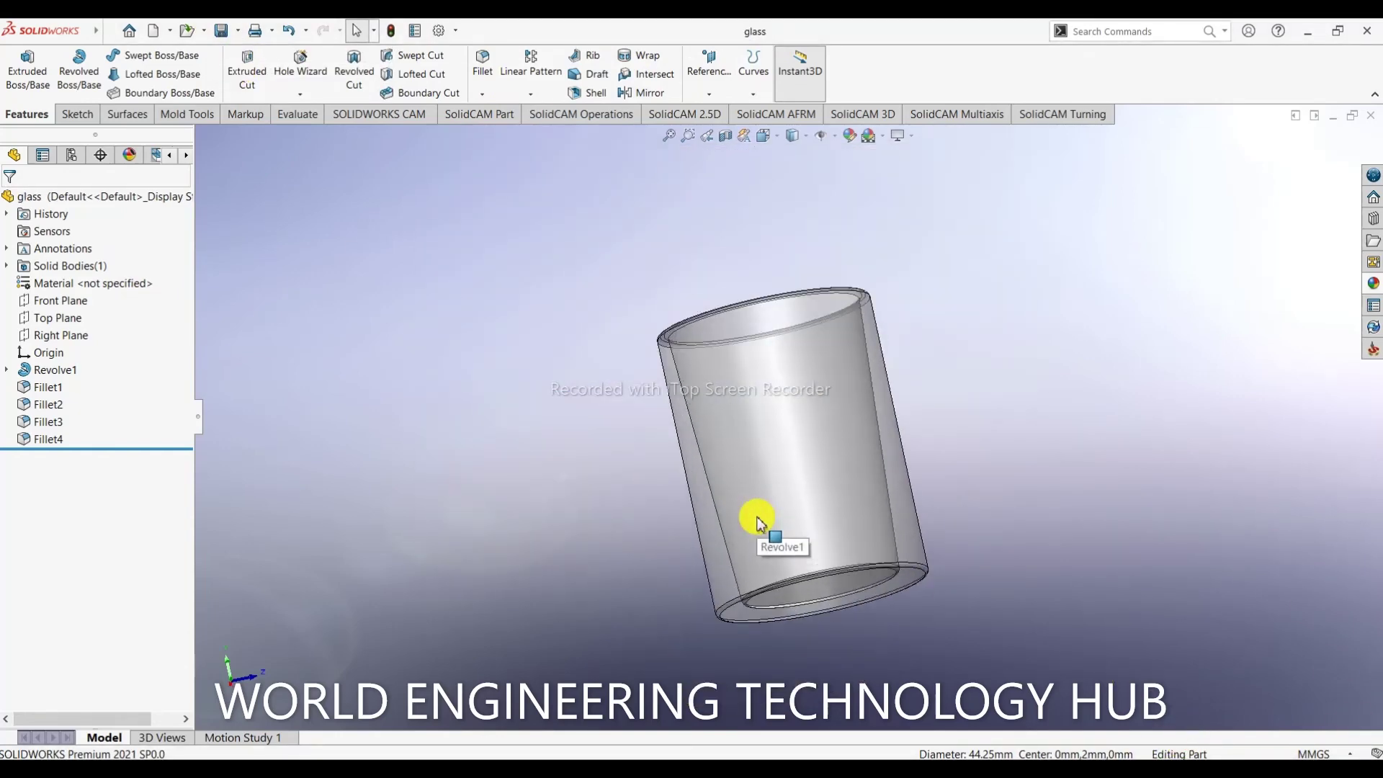
# - Display the glass cup shaded without visible edges and inspect its transparent body from several angles
pyautogui.moveTo(832, 447); pyautogui.dragTo(797, 540, button='middle')
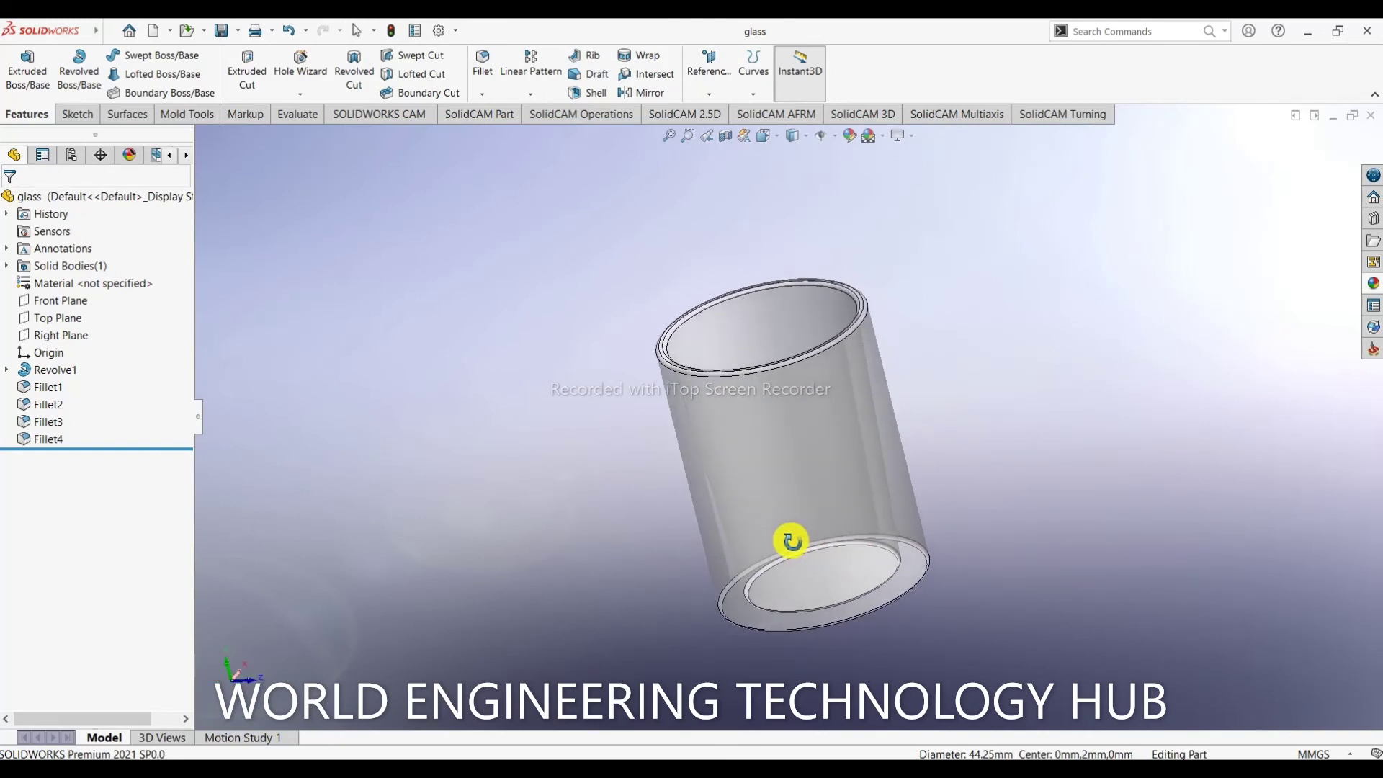
pyautogui.scroll(2, 824, 513)
pyautogui.scroll(-2, 824, 490)
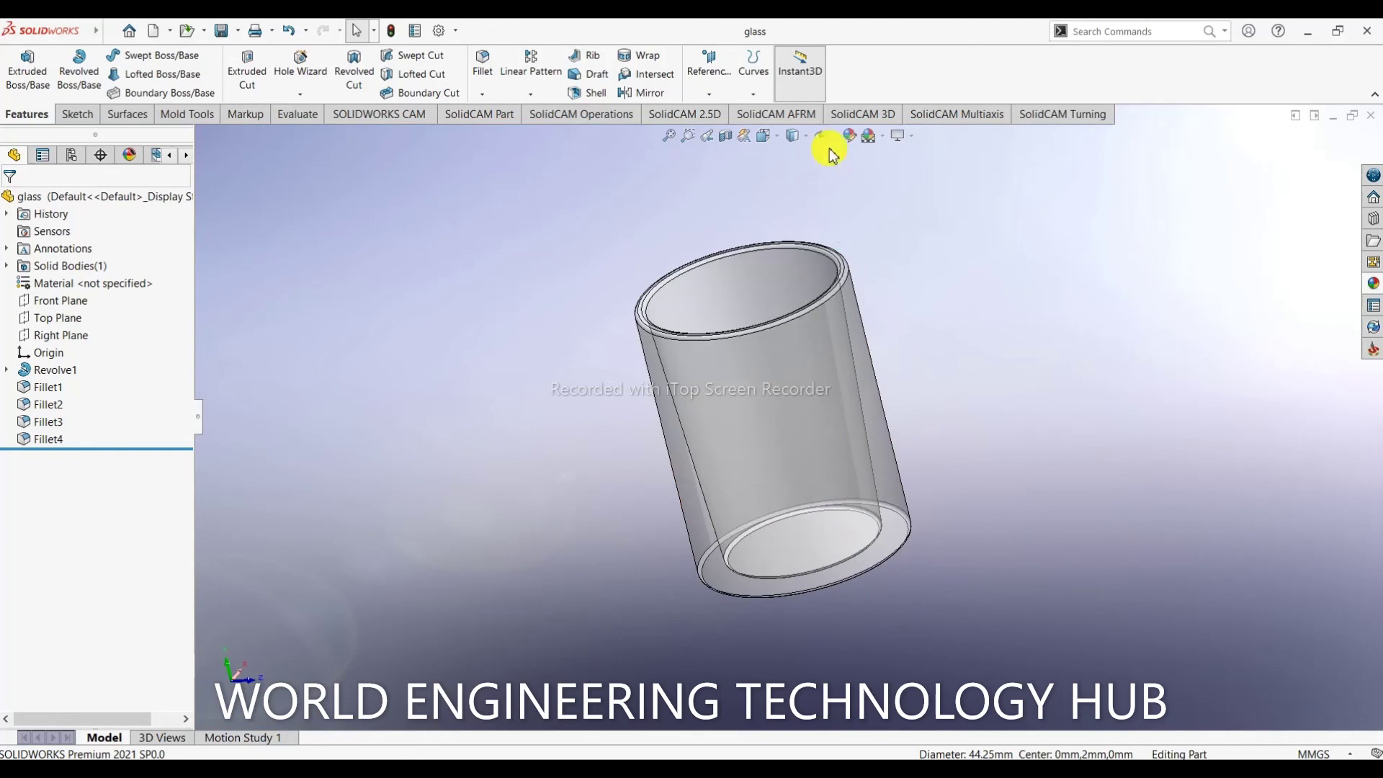
pyautogui.click(797, 175)
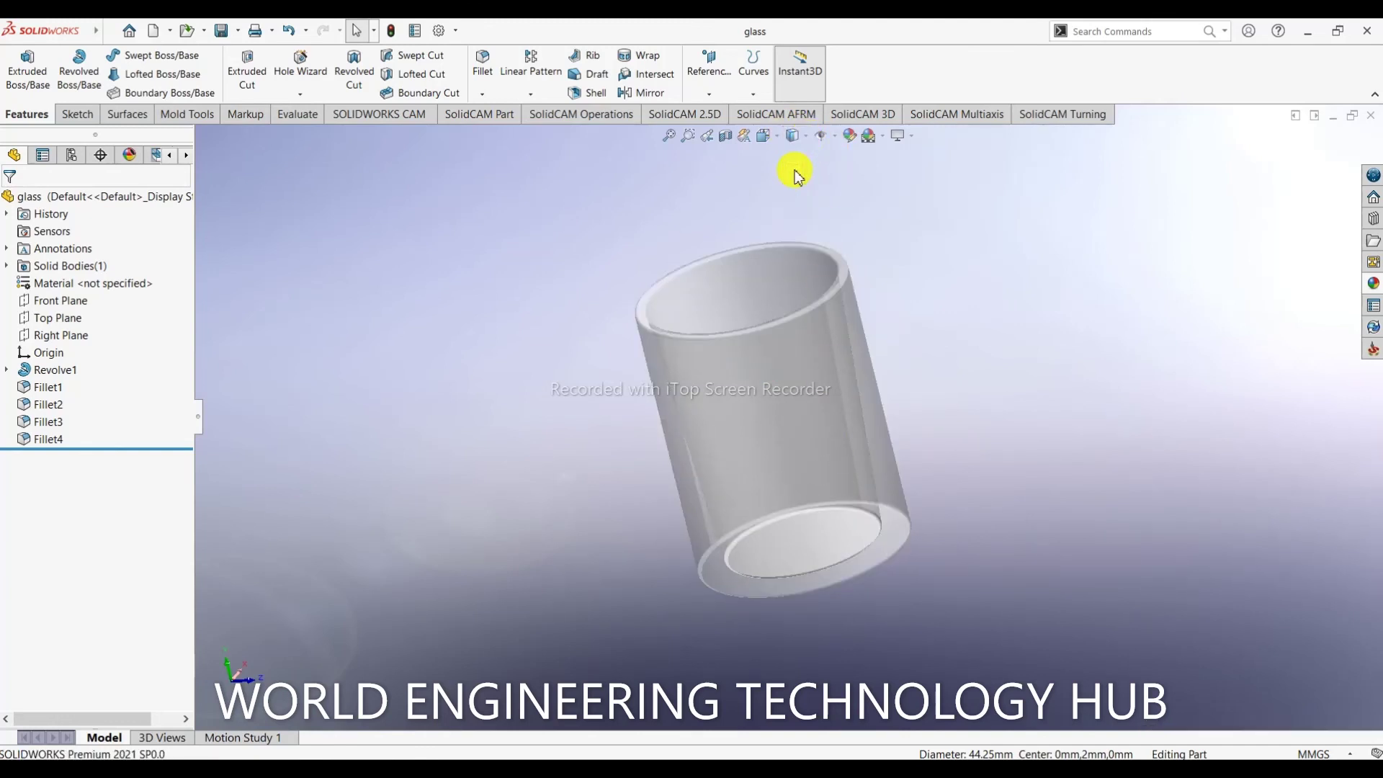
pyautogui.moveTo(772, 444); pyautogui.dragTo(691, 589, button='middle')
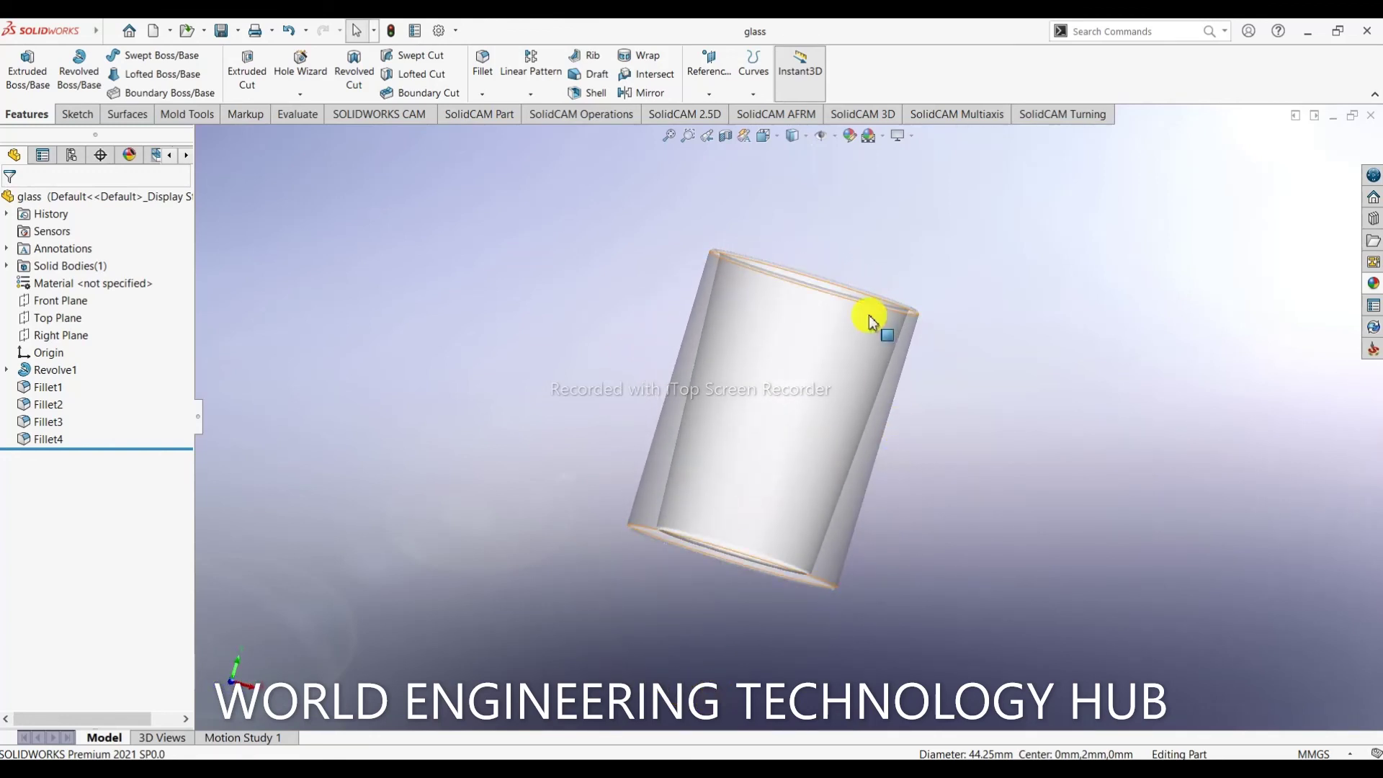
pyautogui.moveTo(715, 410); pyautogui.dragTo(818, 472, button='middle')
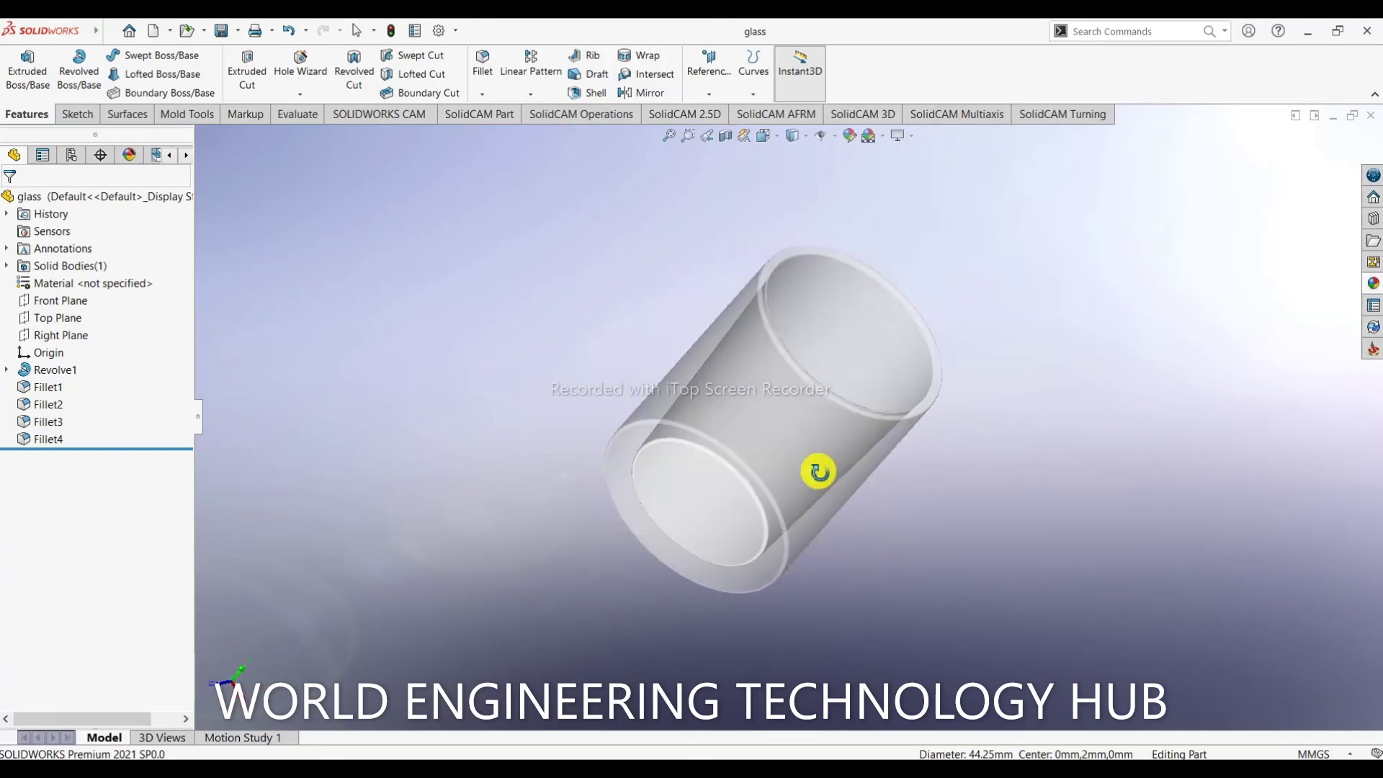
# - Cut the cup open with a planar section view on the Front Plane at 0 mm offset and inspect the interior
pyautogui.click(730, 139)
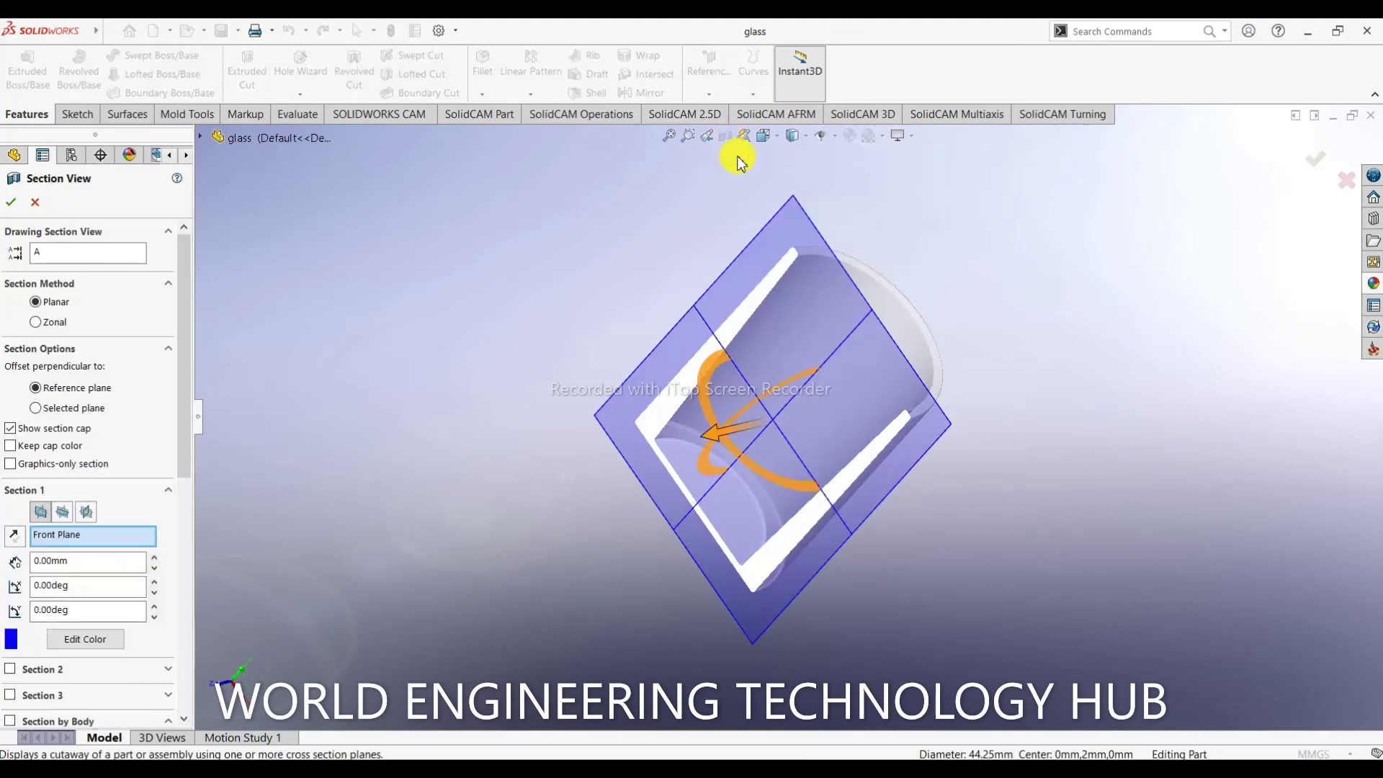
pyautogui.moveTo(879, 418); pyautogui.dragTo(795, 382, button='middle')
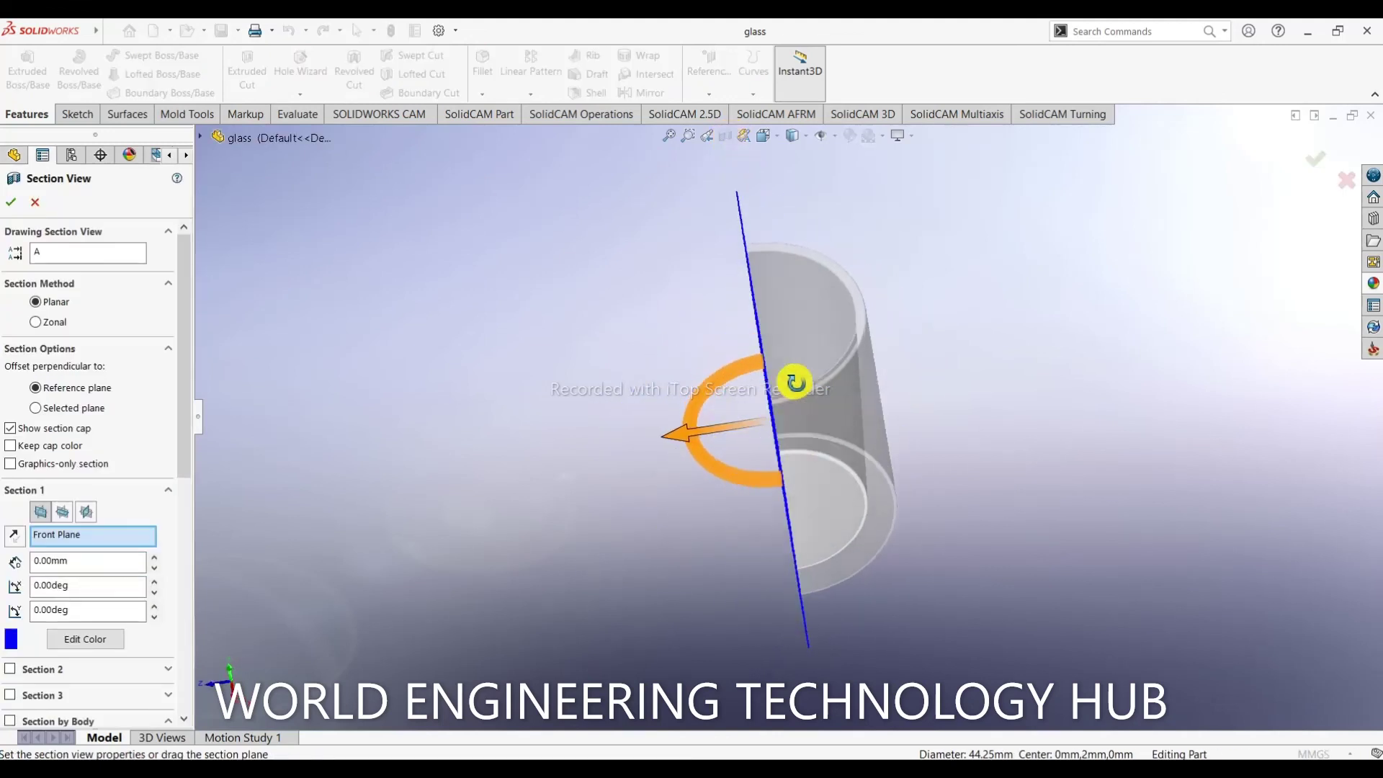
pyautogui.click(15, 202)
pyautogui.moveTo(833, 463); pyautogui.dragTo(886, 531, button='middle')
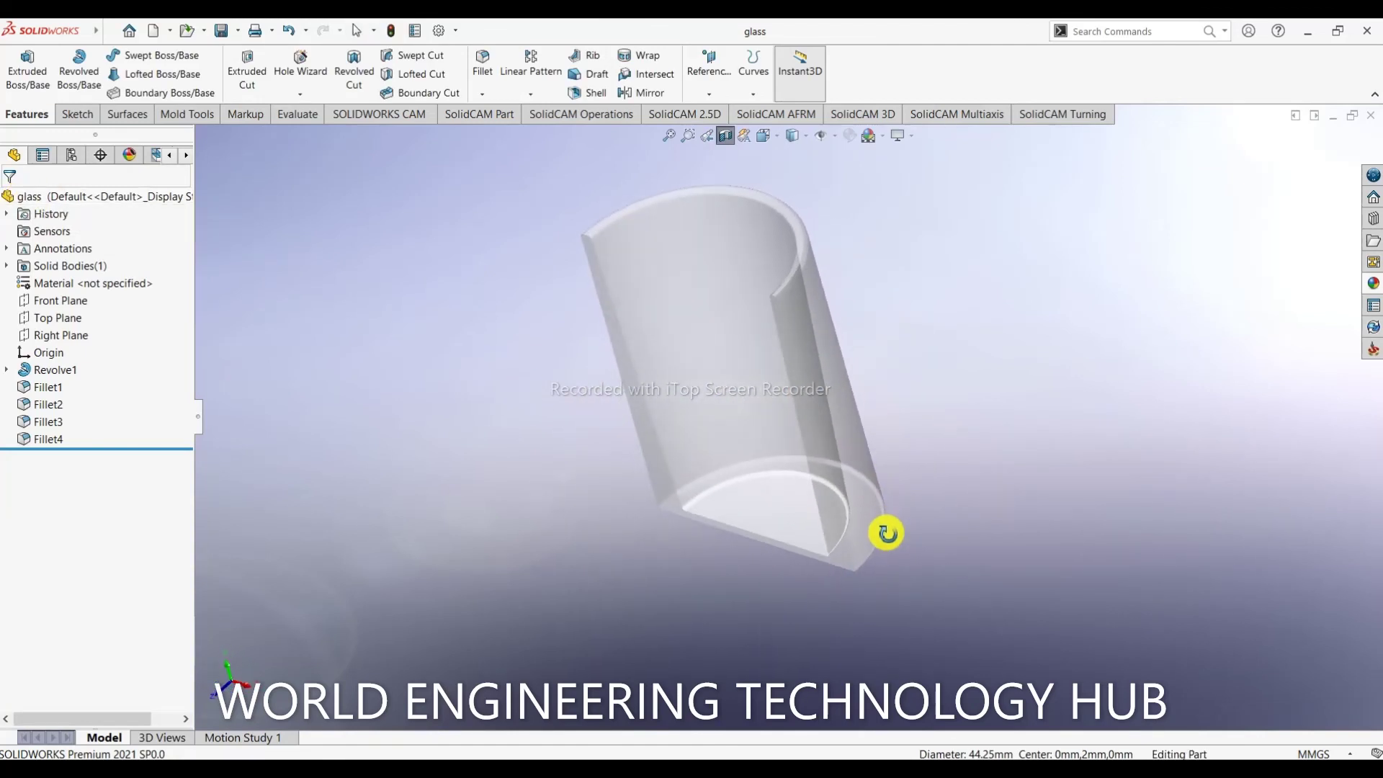
pyautogui.moveTo(754, 500); pyautogui.dragTo(884, 482, button='middle')
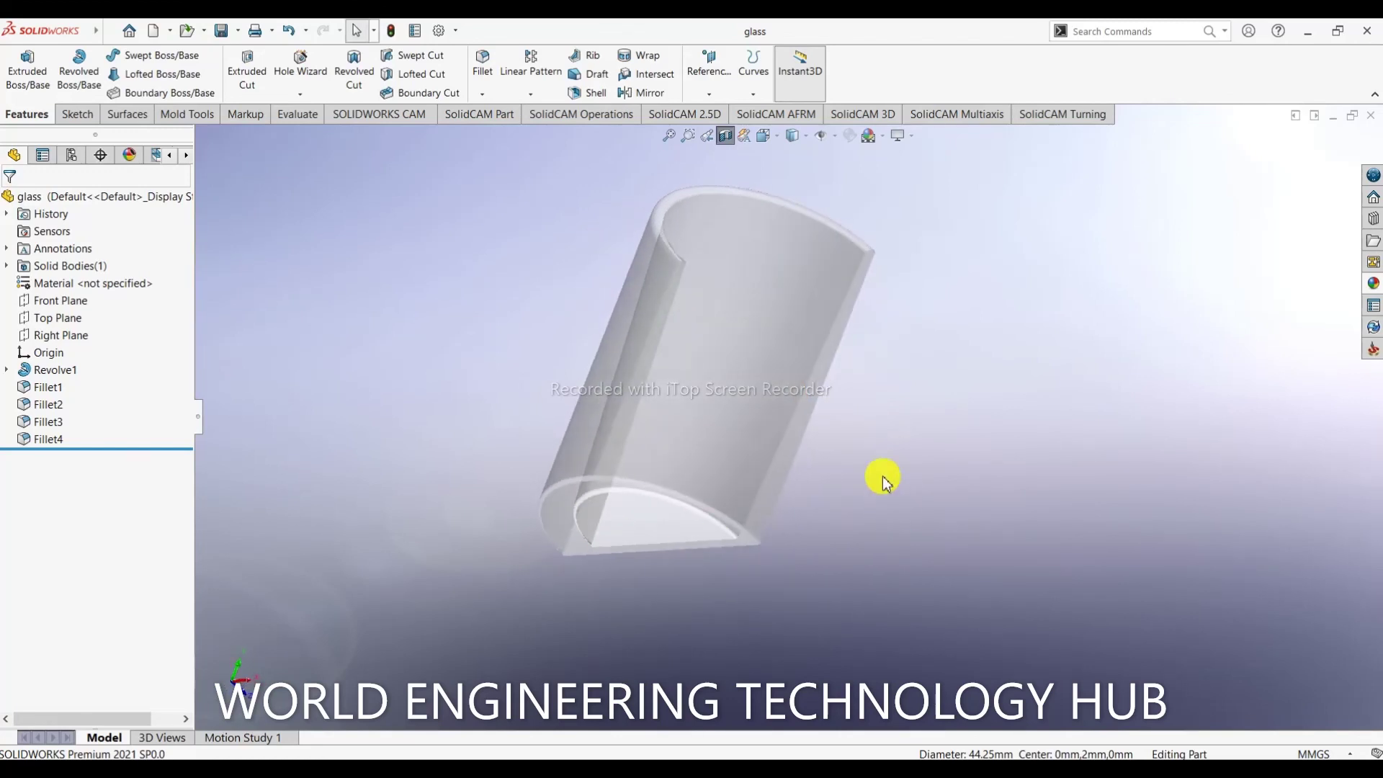